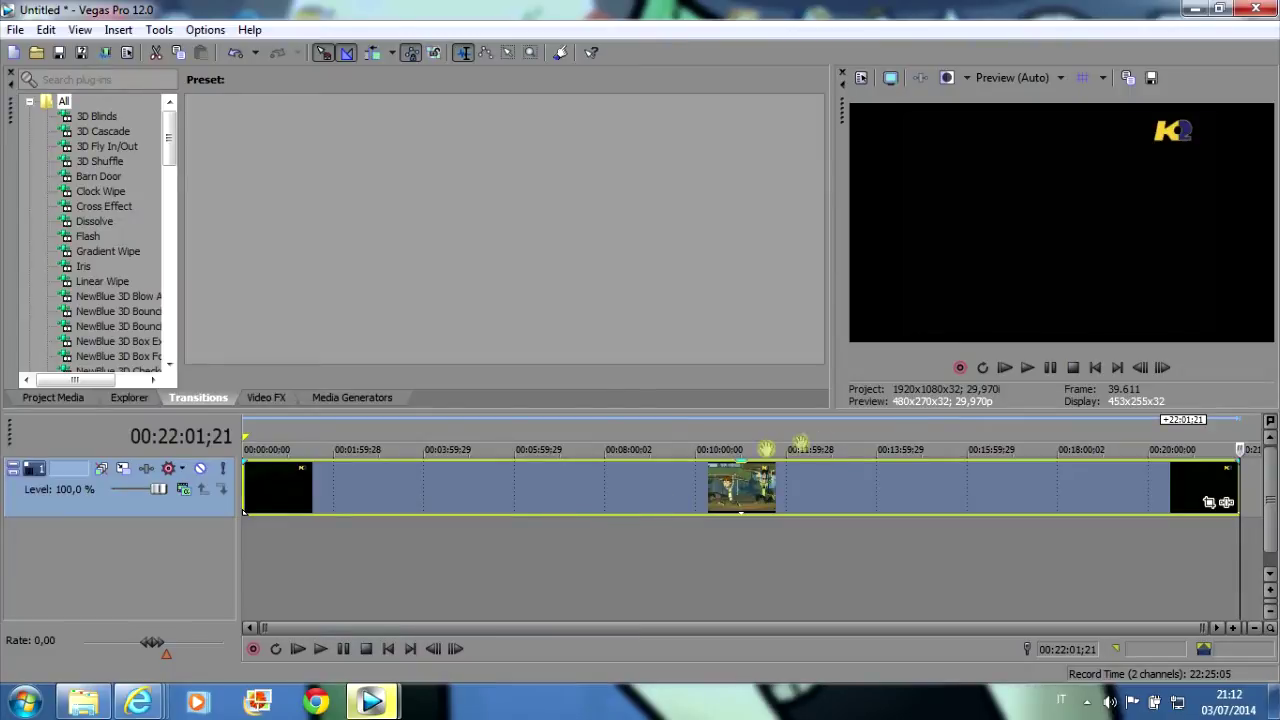
- Split the video clip at 00:14:29;00 and delete the part before the cut
{"action": "left_click", "coordinate": [1086, 434]}
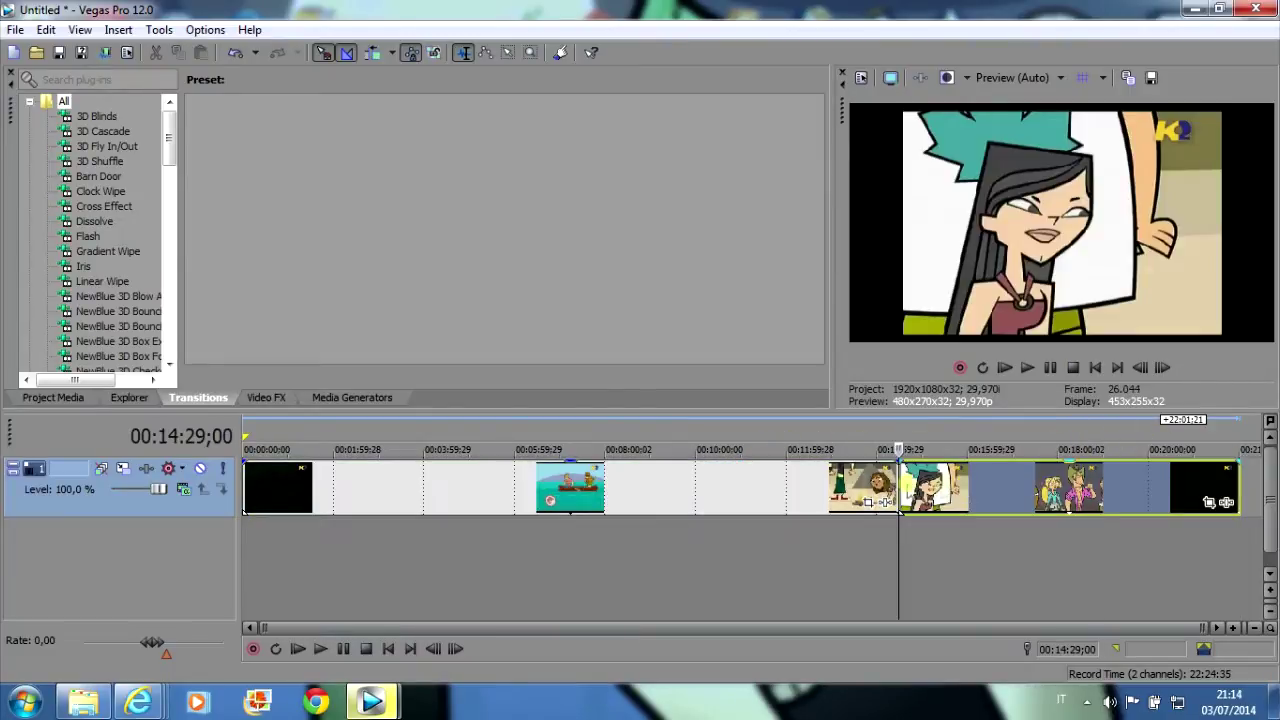
{"action": "right_click", "coordinate": [791, 486]}
{"action": "left_click", "coordinate": [828, 314]}
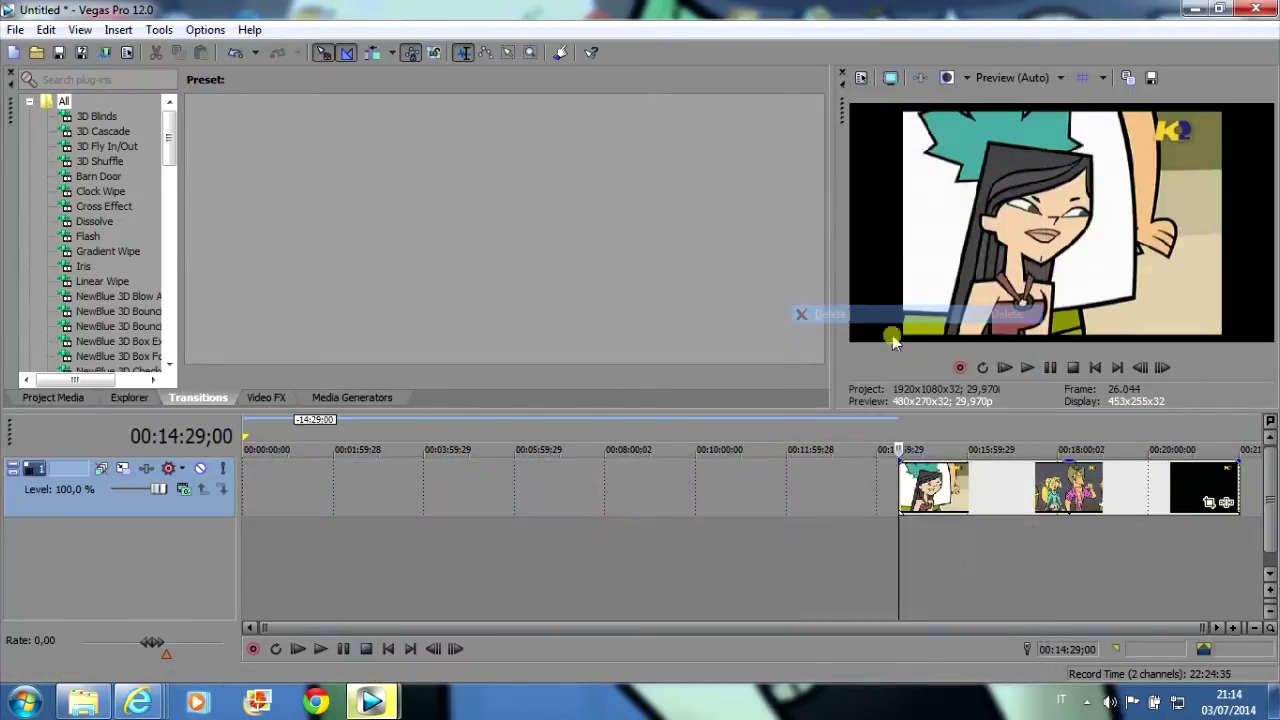
- Play from the cut and advance frame by frame to find the end of the wanted shot, around 00:14:31;11
{"action": "left_click", "coordinate": [898, 448]}
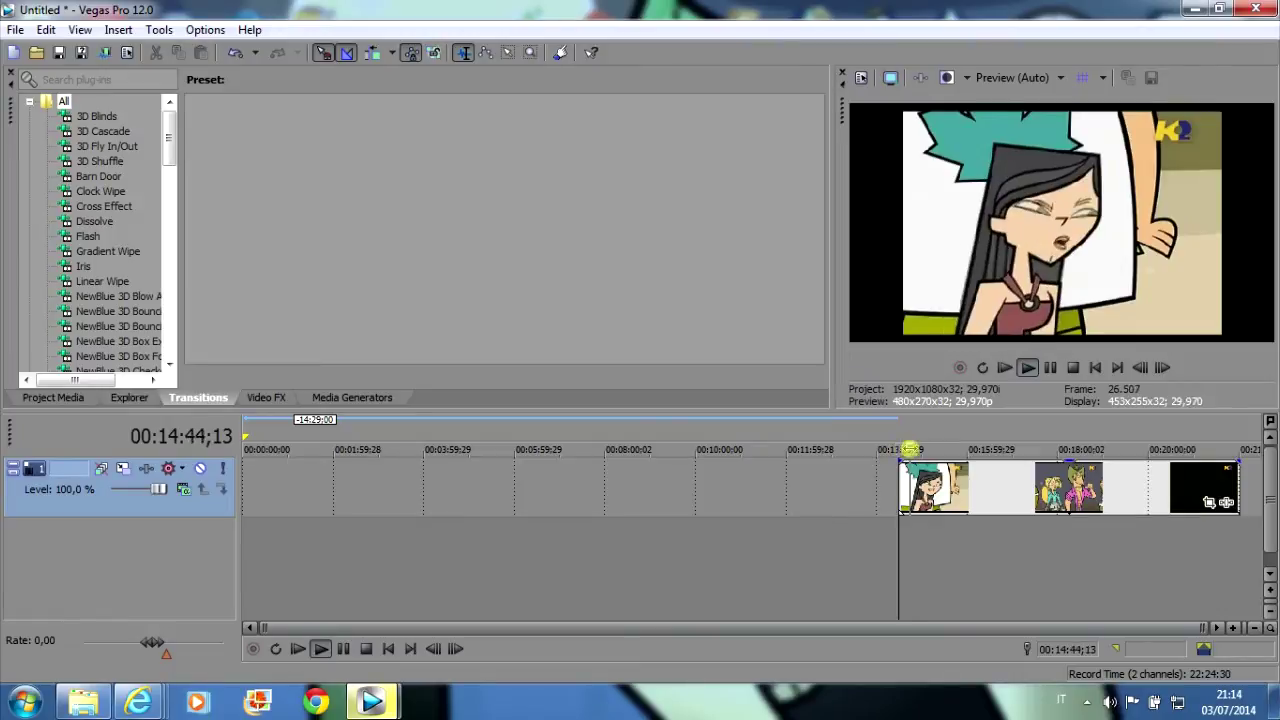
{"action": "left_click", "coordinate": [1162, 367]}
{"action": "left_click", "coordinate": [1162, 368]}
{"action": "left_click", "coordinate": [1162, 368]}
{"action": "left_click", "coordinate": [1163, 369]}
{"action": "left_click", "coordinate": [1164, 370]}
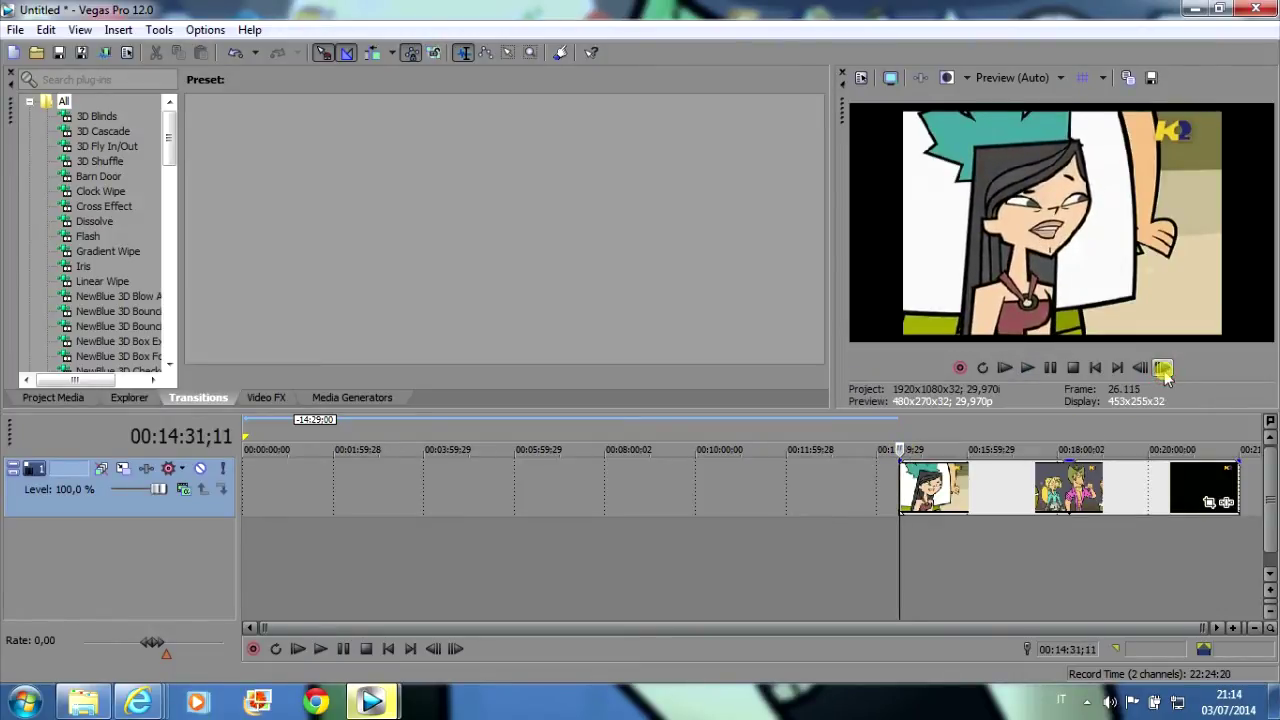
{"action": "left_click", "coordinate": [1164, 368]}
{"action": "left_click", "coordinate": [1145, 368]}
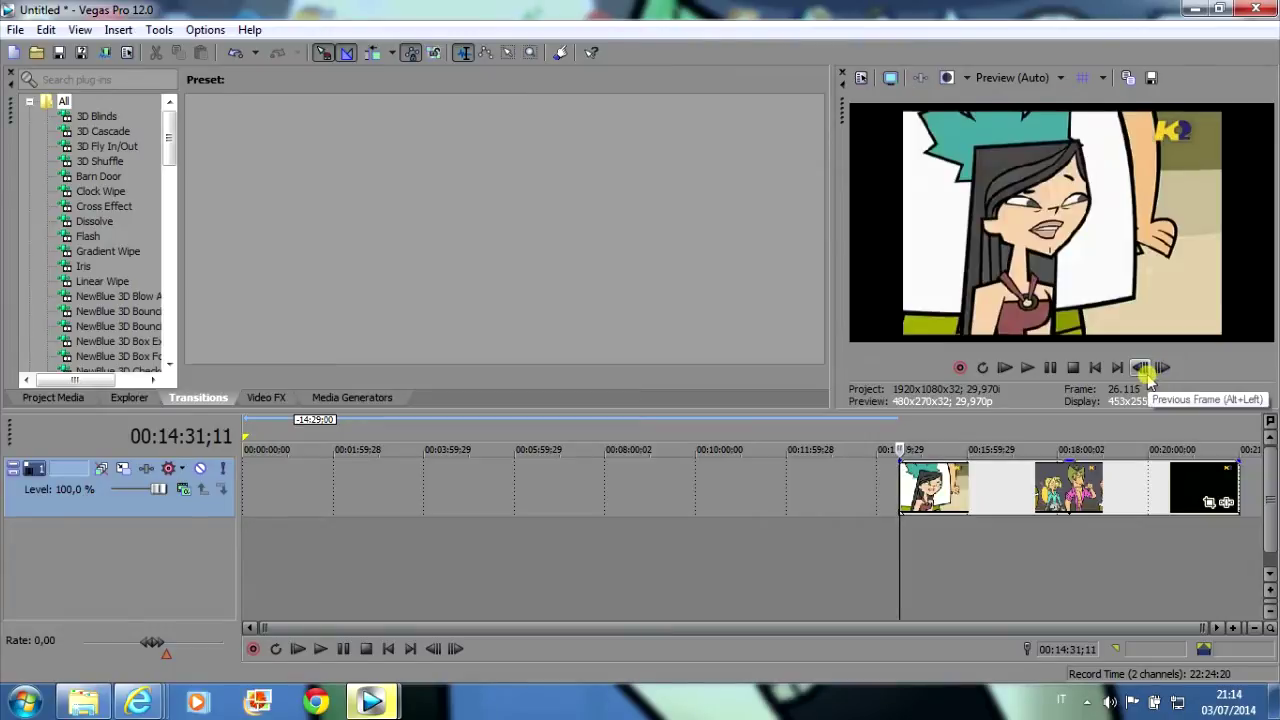
- Split the clip at 00:14:31;07 and delete everything after the cut
{"action": "scroll", "coordinate": [1131, 423], "scroll_direction": "up", "scroll_amount": 5}
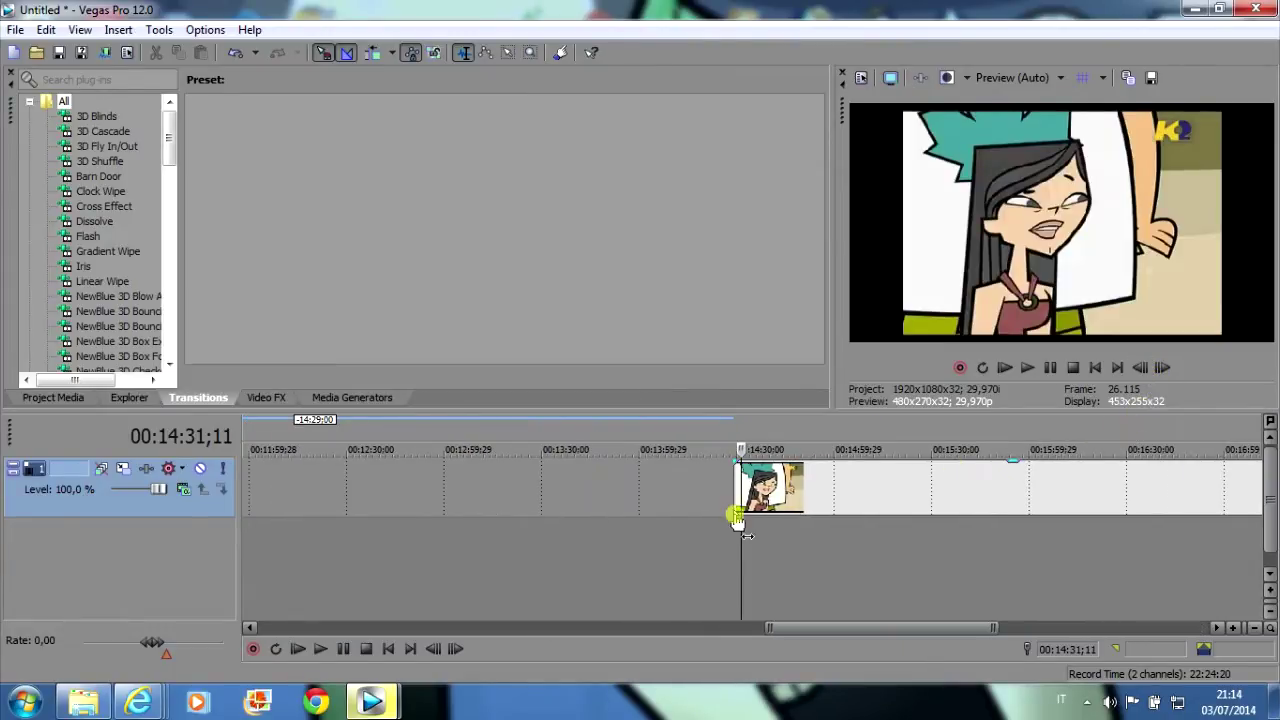
{"action": "scroll", "coordinate": [1131, 423], "scroll_direction": "up", "scroll_amount": 2}
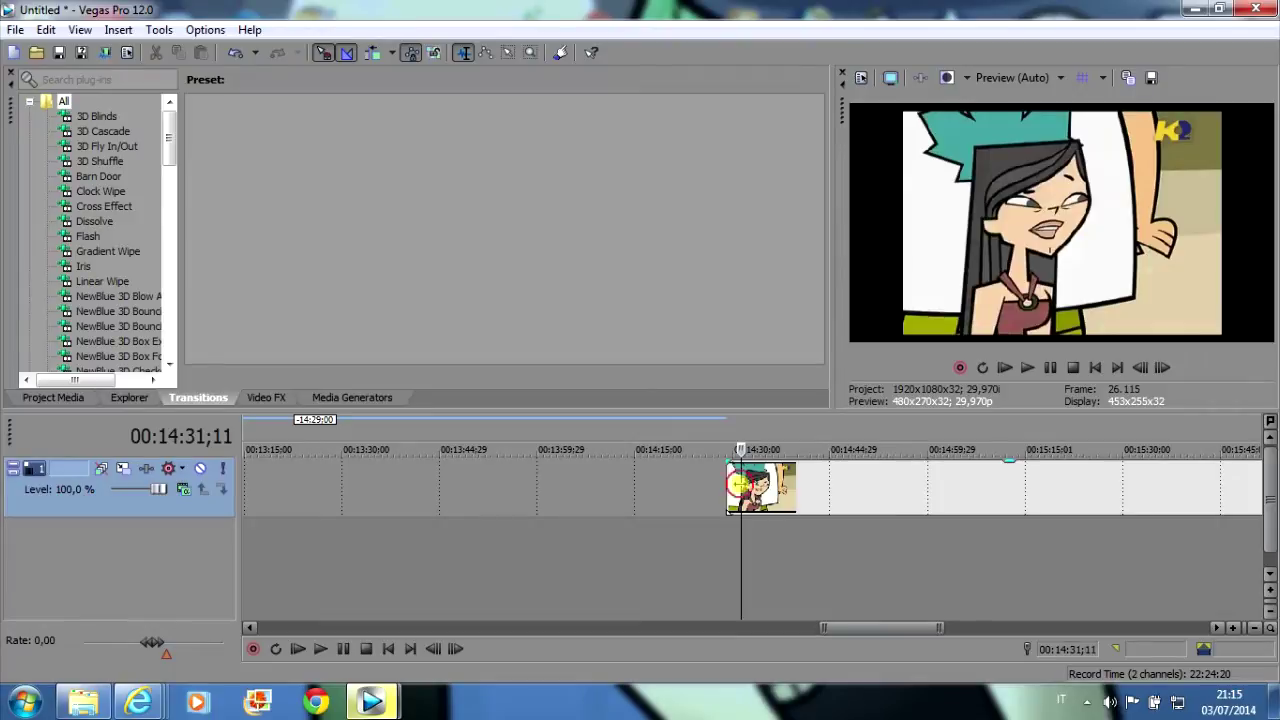
{"action": "left_click", "coordinate": [738, 485]}
{"action": "right_click", "coordinate": [790, 488]}
{"action": "left_click", "coordinate": [832, 316]}
{"action": "scroll", "coordinate": [740, 432], "scroll_direction": "down", "scroll_amount": 2}
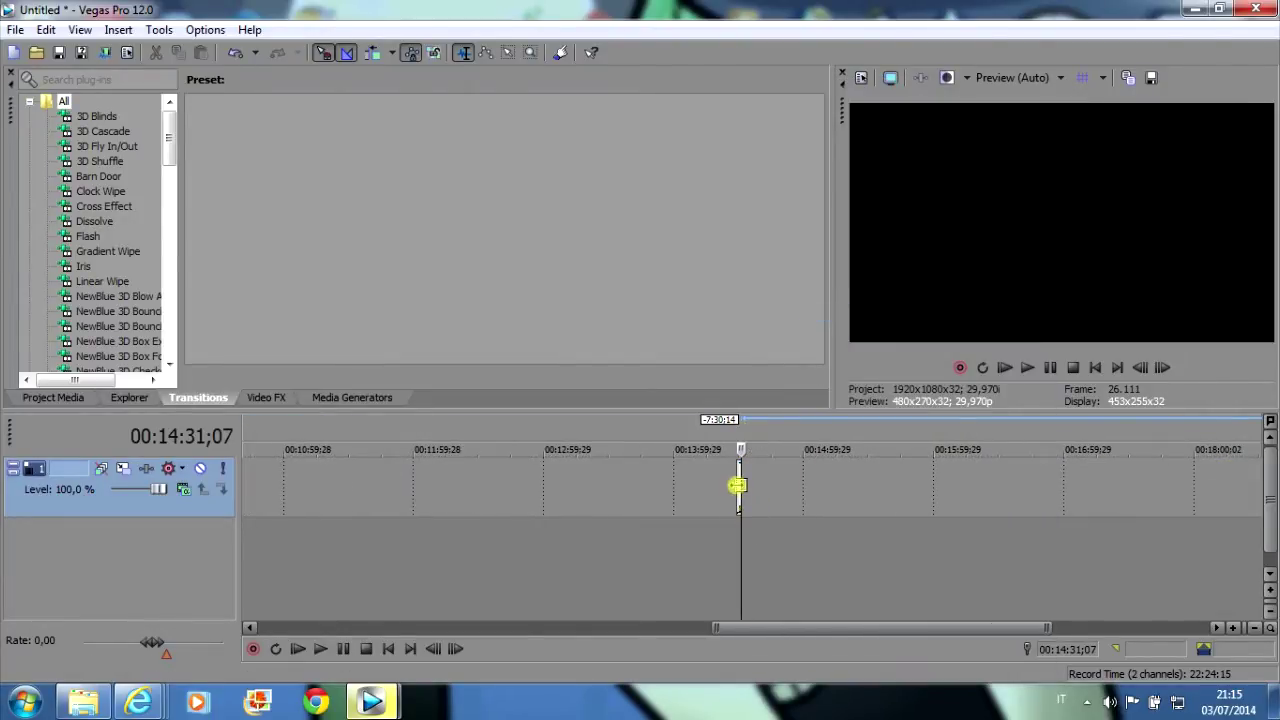
- Move the remaining short clip to the very start of the timeline
{"action": "scroll", "coordinate": [738, 485], "scroll_direction": "up", "scroll_amount": 5}
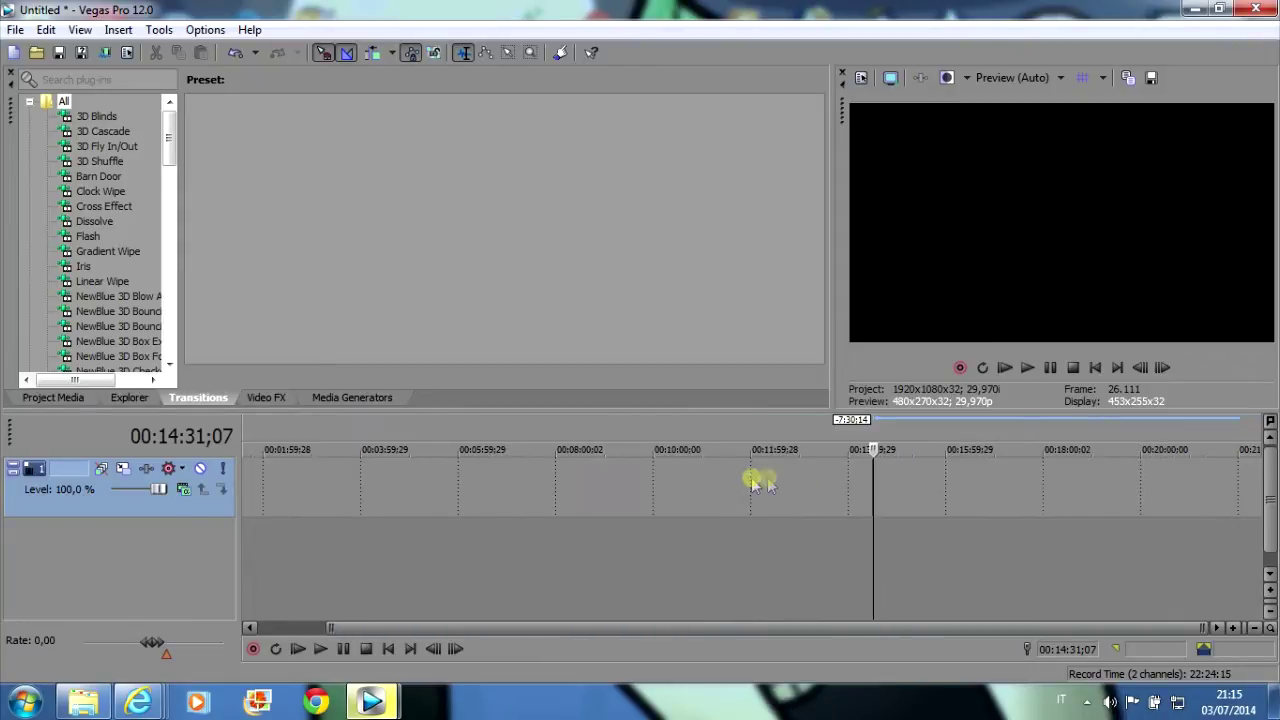
{"action": "left_click_drag", "start_coordinate": [733, 480], "coordinate": [4, 470]}
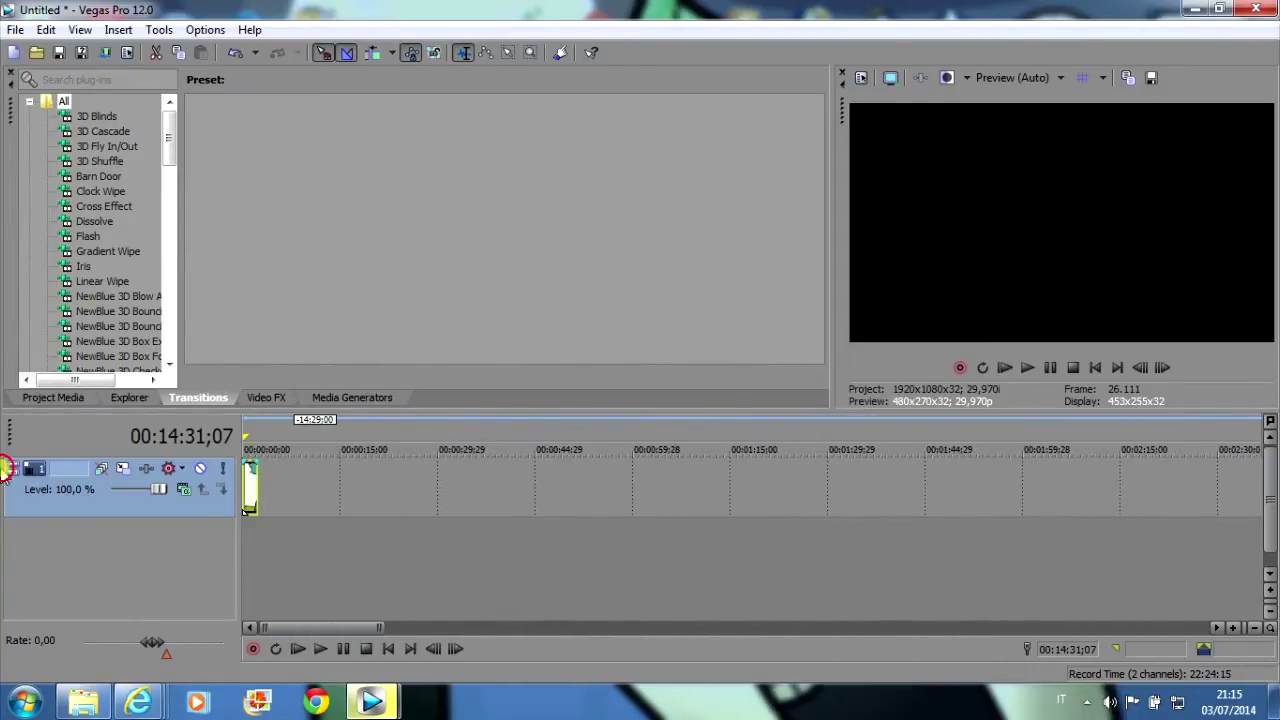
{"action": "left_click_drag", "start_coordinate": [289, 451], "coordinate": [286, 449]}
{"action": "left_click_drag", "start_coordinate": [920, 625], "coordinate": [314, 603]}
{"action": "scroll", "coordinate": [441, 521], "scroll_direction": "up", "scroll_amount": 3}
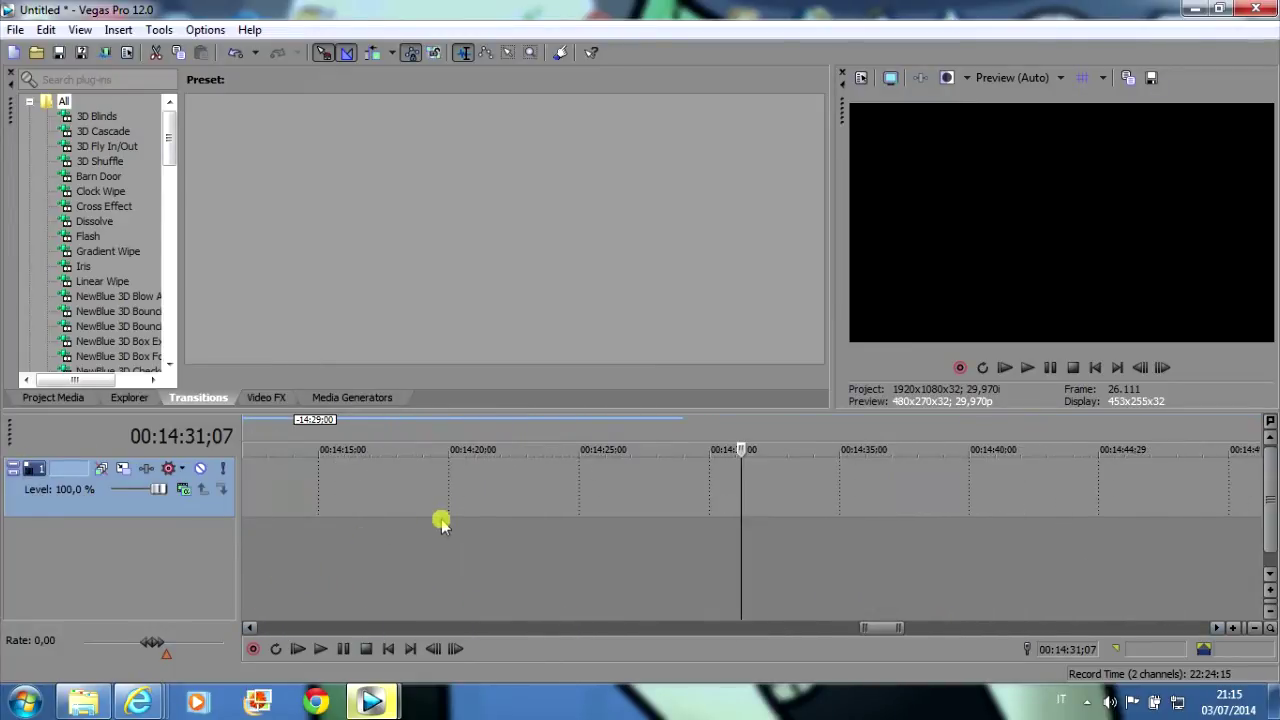
{"action": "left_click_drag", "start_coordinate": [880, 627], "coordinate": [240, 642]}
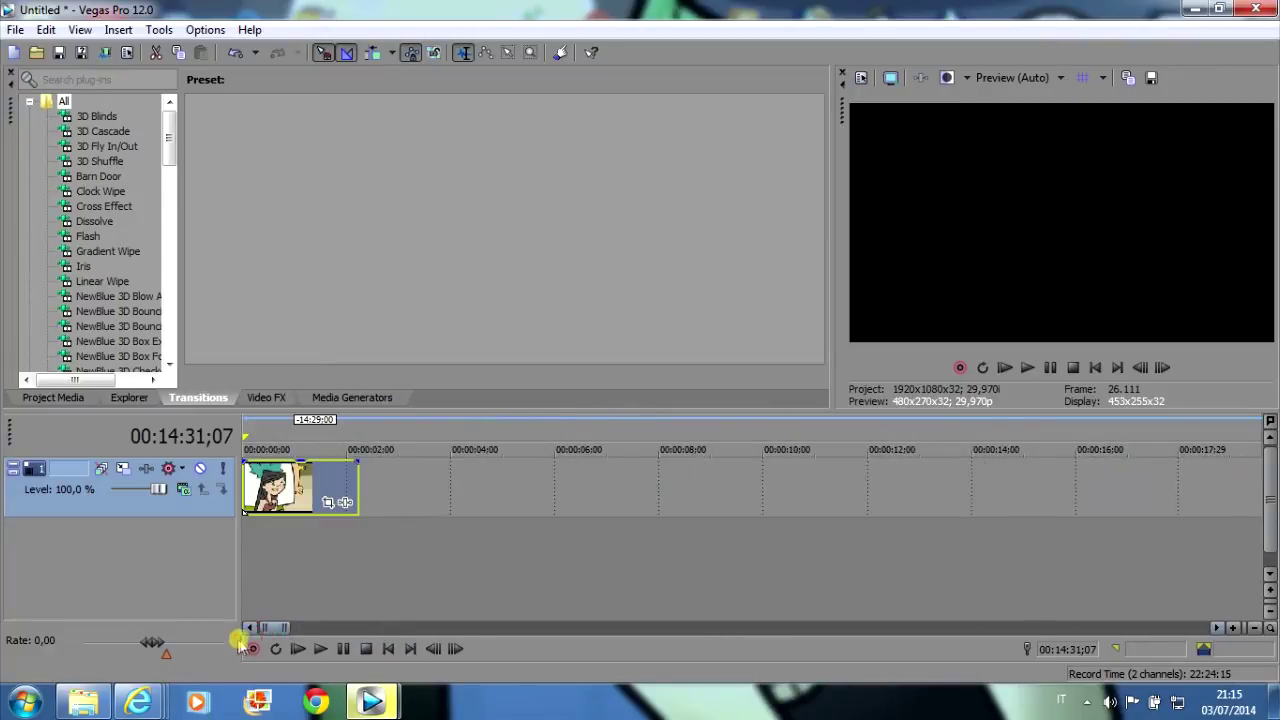
- Match the clip's pan/crop frame to the output aspect and preview the result
{"action": "left_click", "coordinate": [300, 432]}
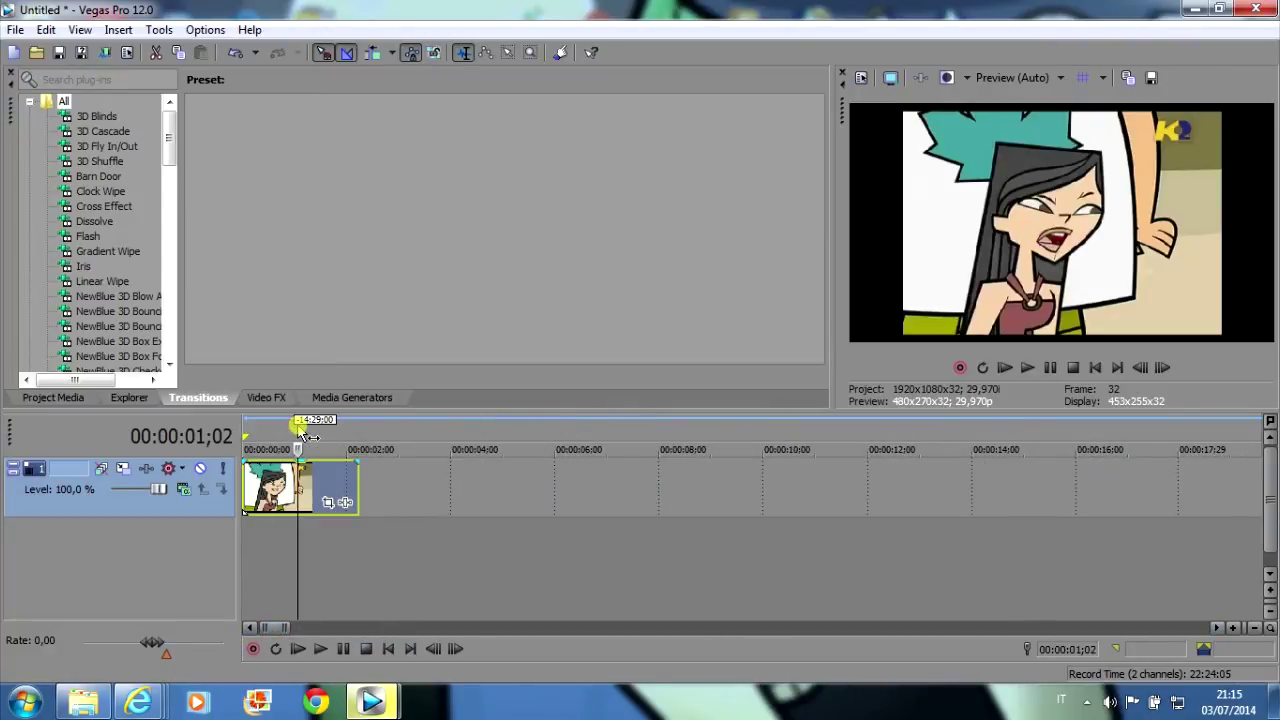
{"action": "left_click", "coordinate": [328, 502]}
{"action": "right_click", "coordinate": [386, 407]}
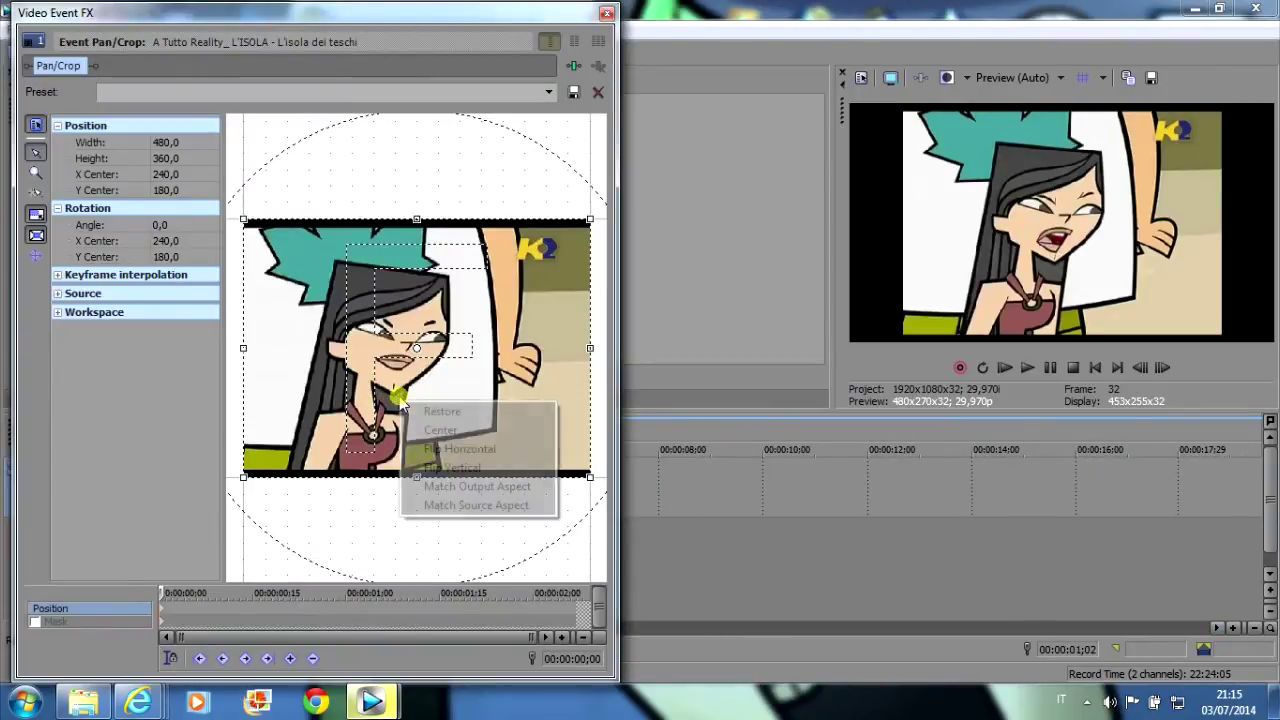
{"action": "left_click", "coordinate": [457, 489]}
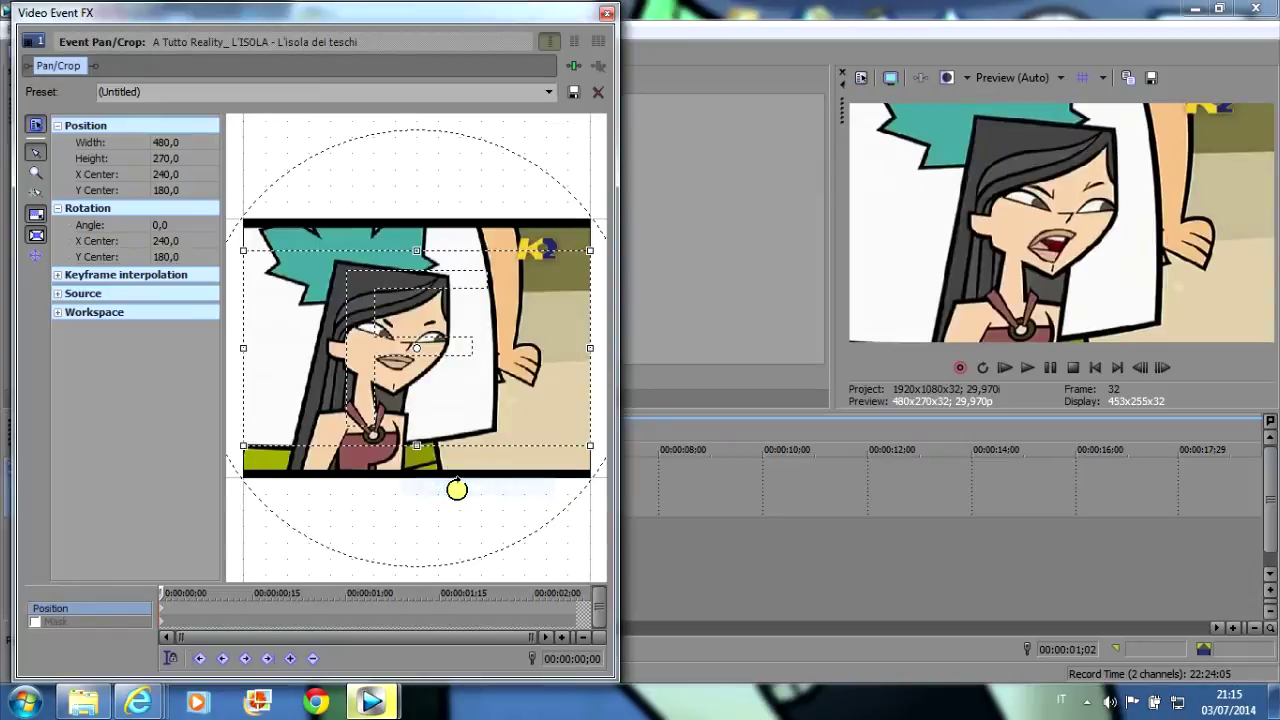
{"action": "left_click", "coordinate": [606, 13]}
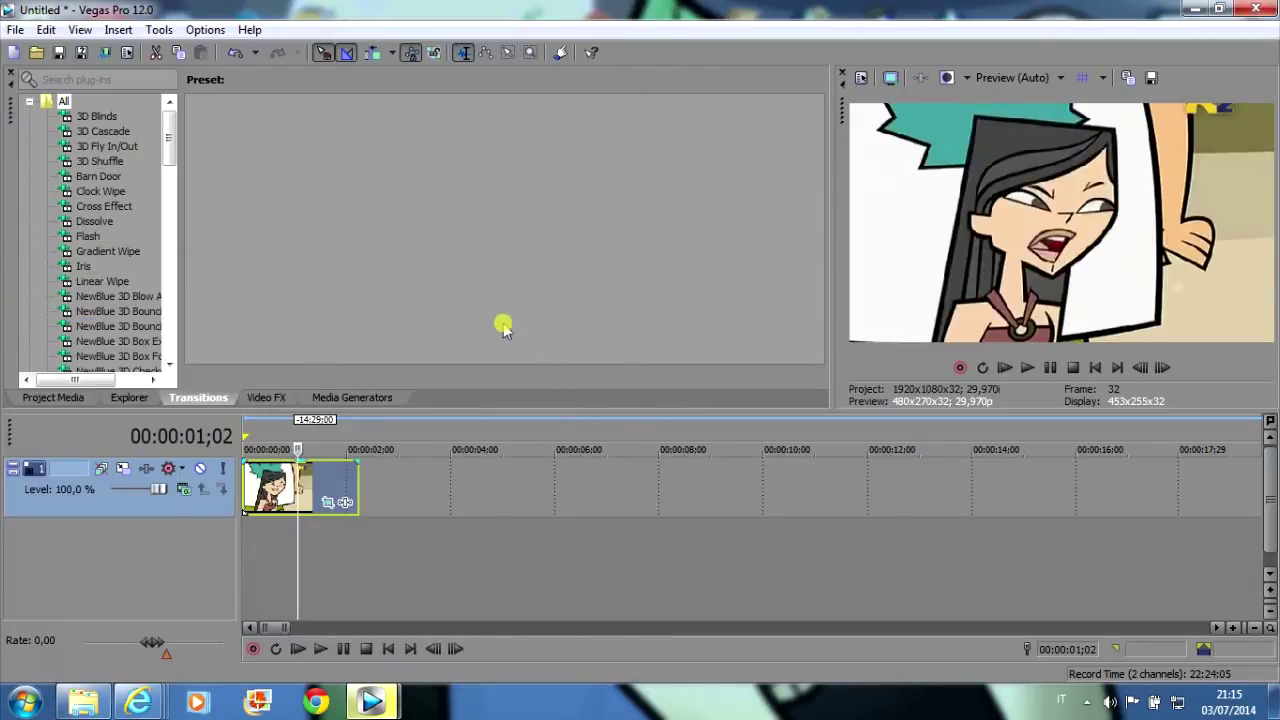
{"action": "left_click", "coordinate": [1006, 368]}
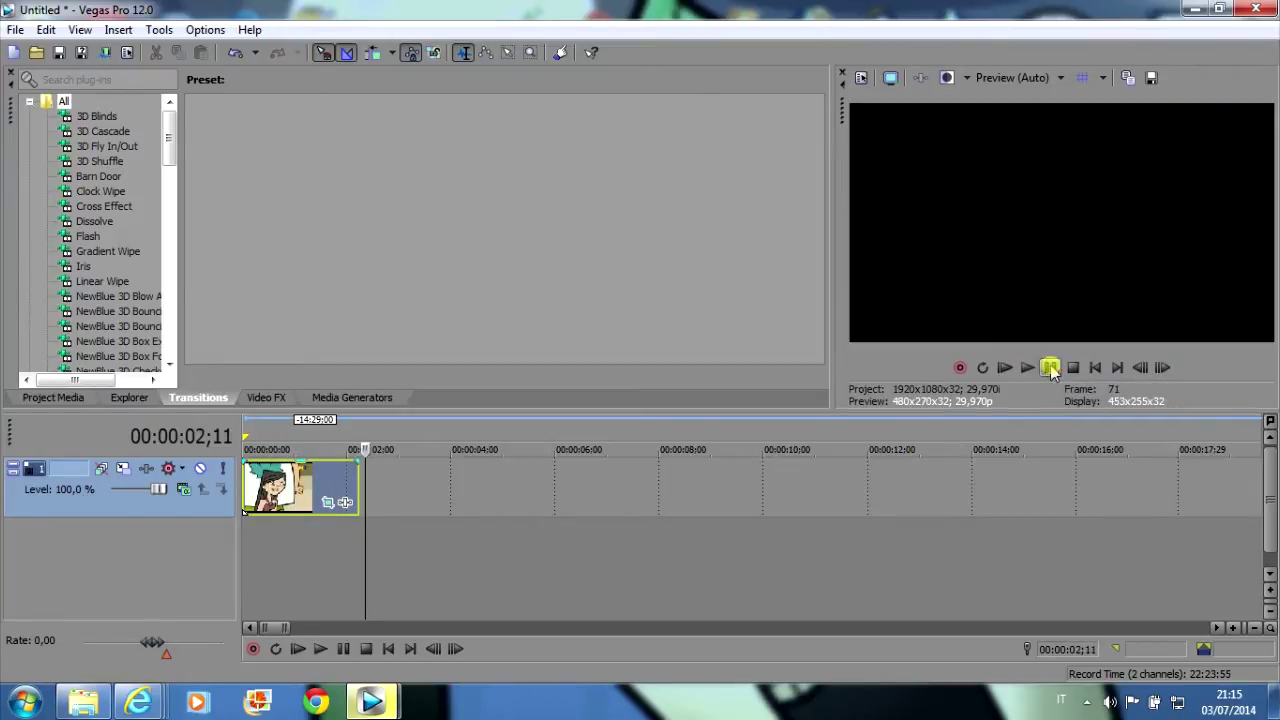
- Apply the Levels video effect with the Brighten preset to the clip
{"action": "left_click", "coordinate": [295, 440]}
{"action": "left_click", "coordinate": [266, 397]}
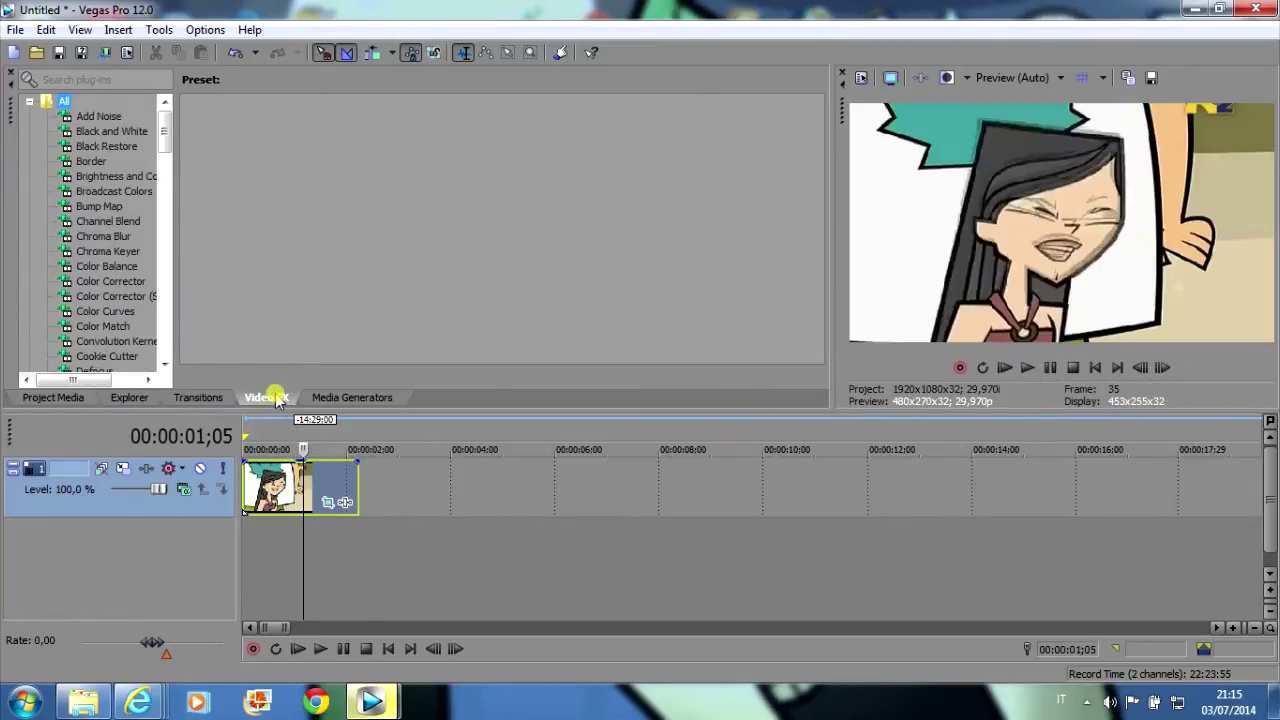
{"action": "left_click_drag", "start_coordinate": [167, 143], "coordinate": [168, 203]}
{"action": "left_click", "coordinate": [90, 221]}
{"action": "left_click_drag", "start_coordinate": [343, 130], "coordinate": [320, 490]}
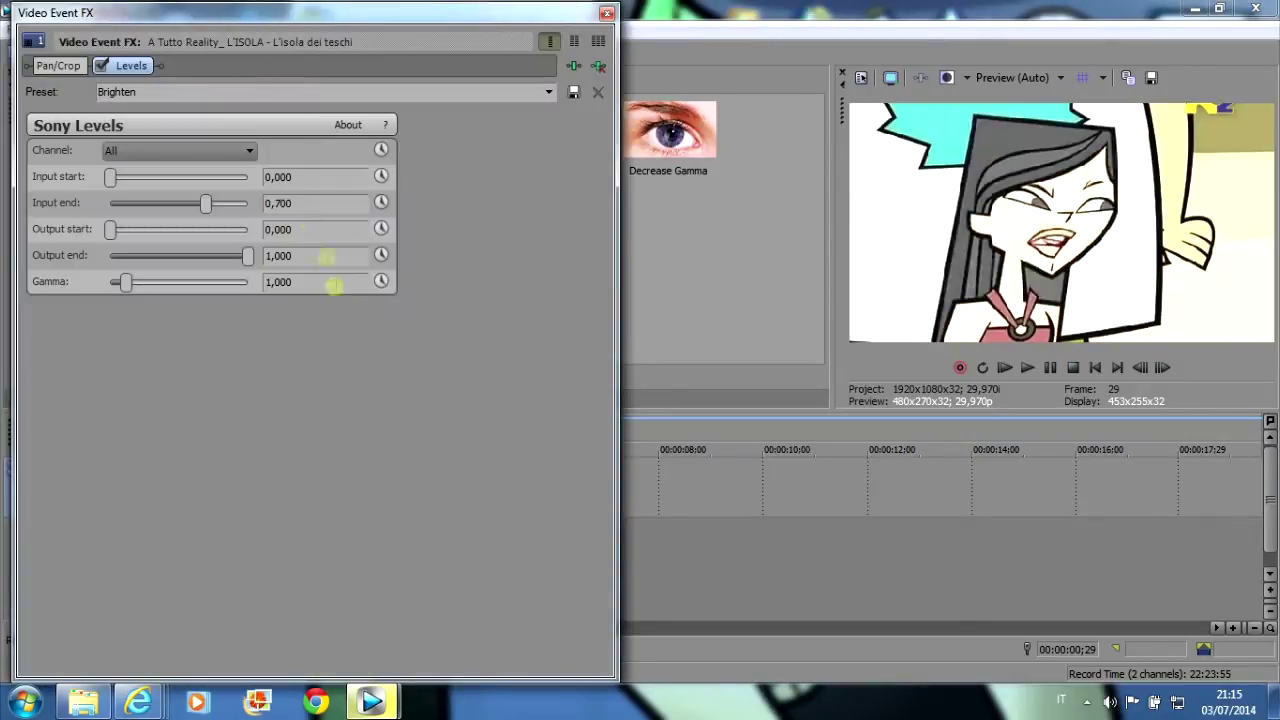
- Set the Levels effect's Input end to about 0.959 and Output start to about 0.088
{"action": "left_click_drag", "start_coordinate": [207, 203], "coordinate": [246, 209]}
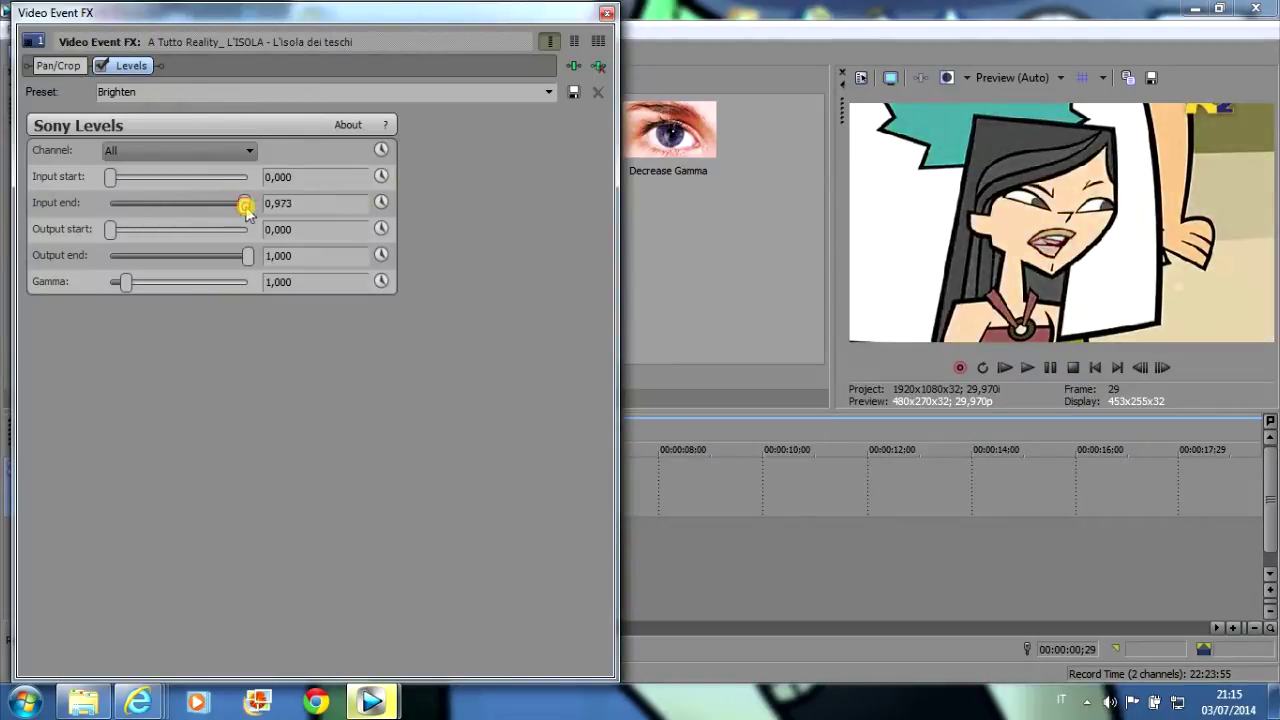
{"action": "left_click_drag", "start_coordinate": [112, 233], "coordinate": [120, 232]}
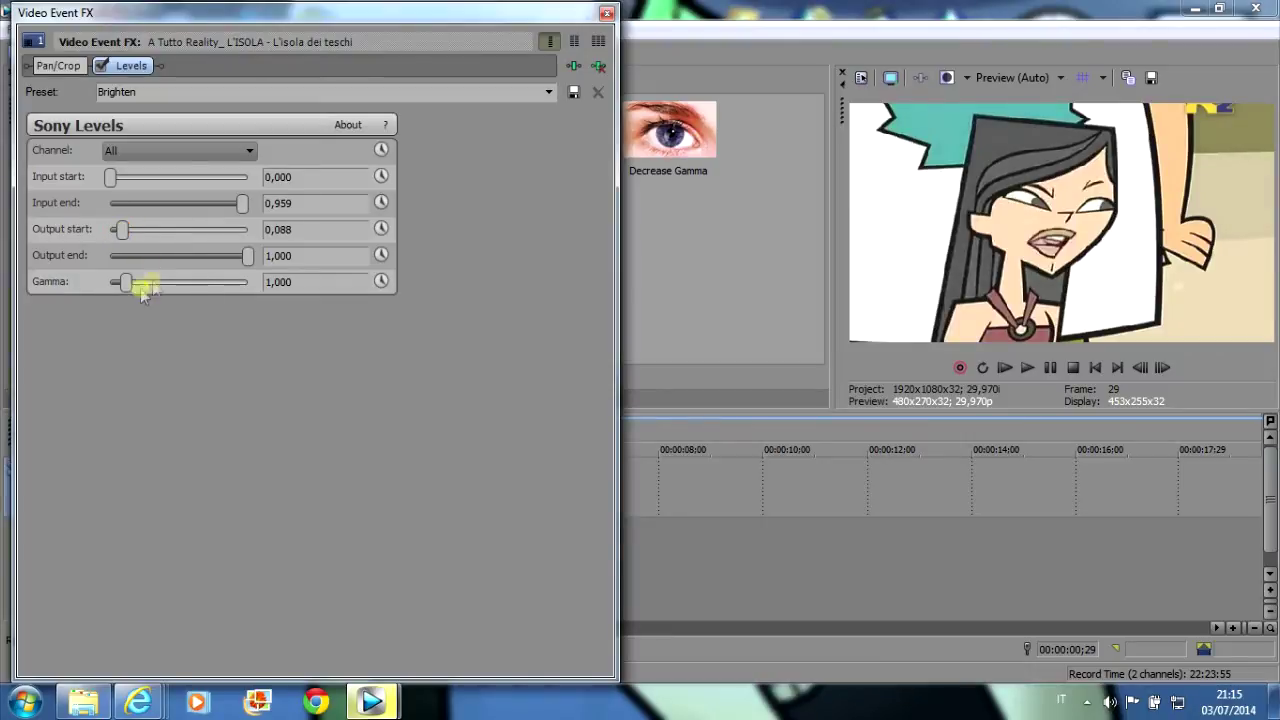
{"action": "left_click", "coordinate": [606, 13]}
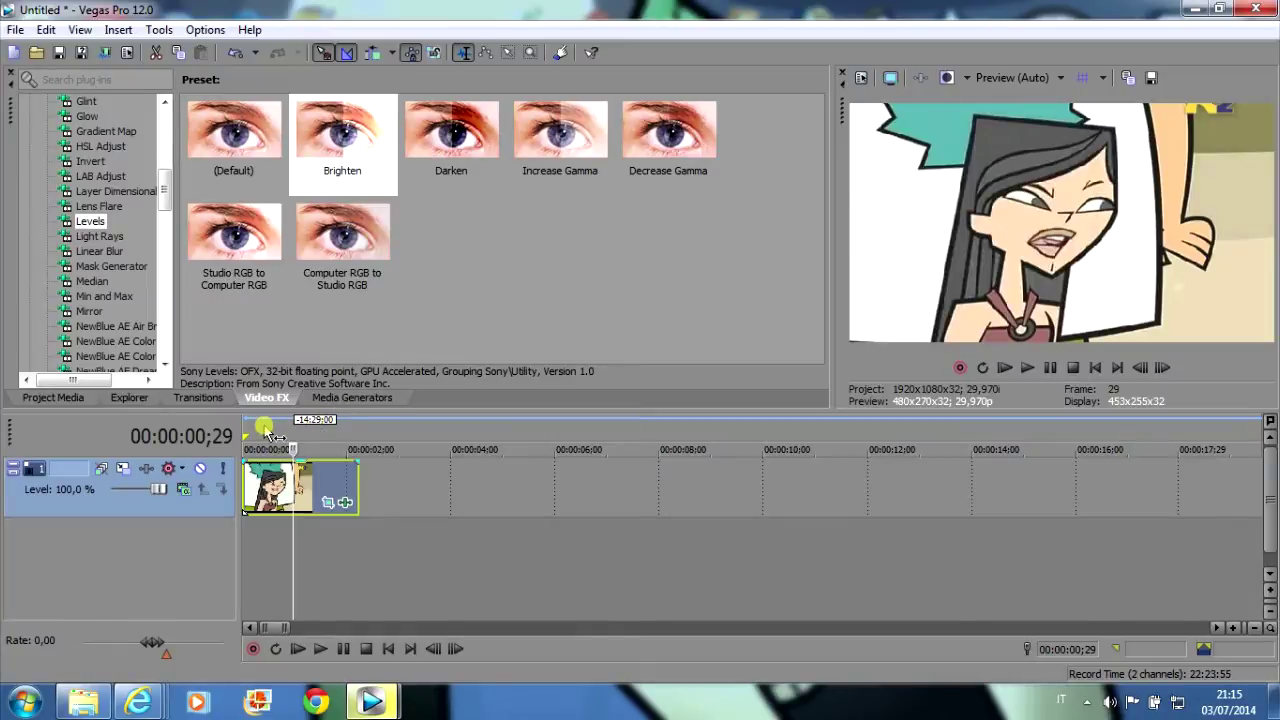
- Play the clip, go to its last frame at 00:00:02;06 and save a JPEG snapshot as Image81
{"action": "left_click", "coordinate": [1004, 367]}
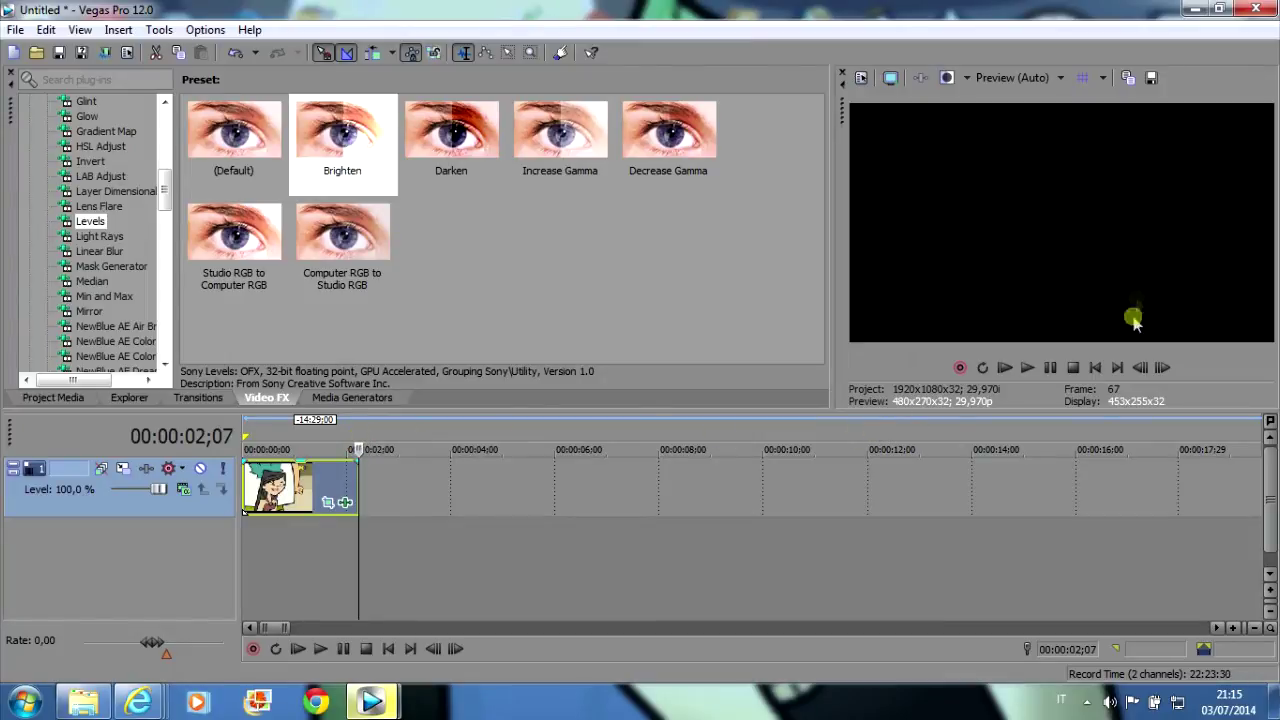
{"action": "left_click", "coordinate": [1140, 367]}
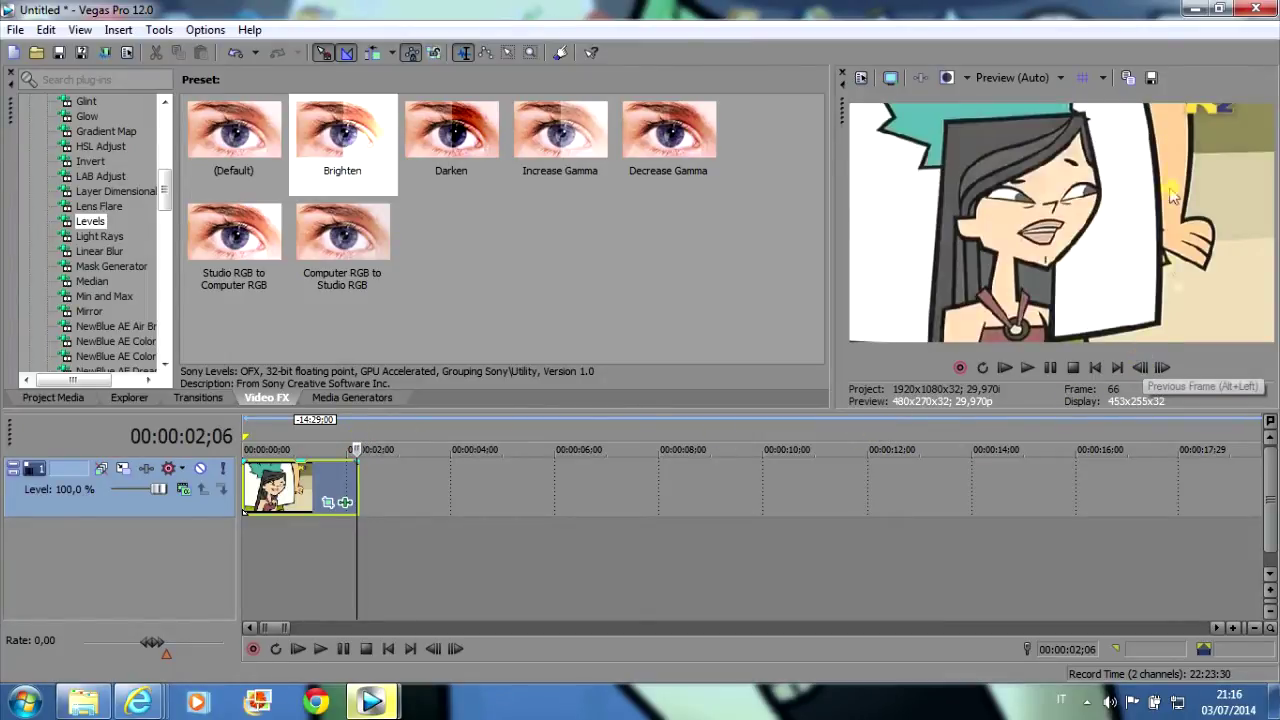
{"action": "left_click", "coordinate": [1151, 80]}
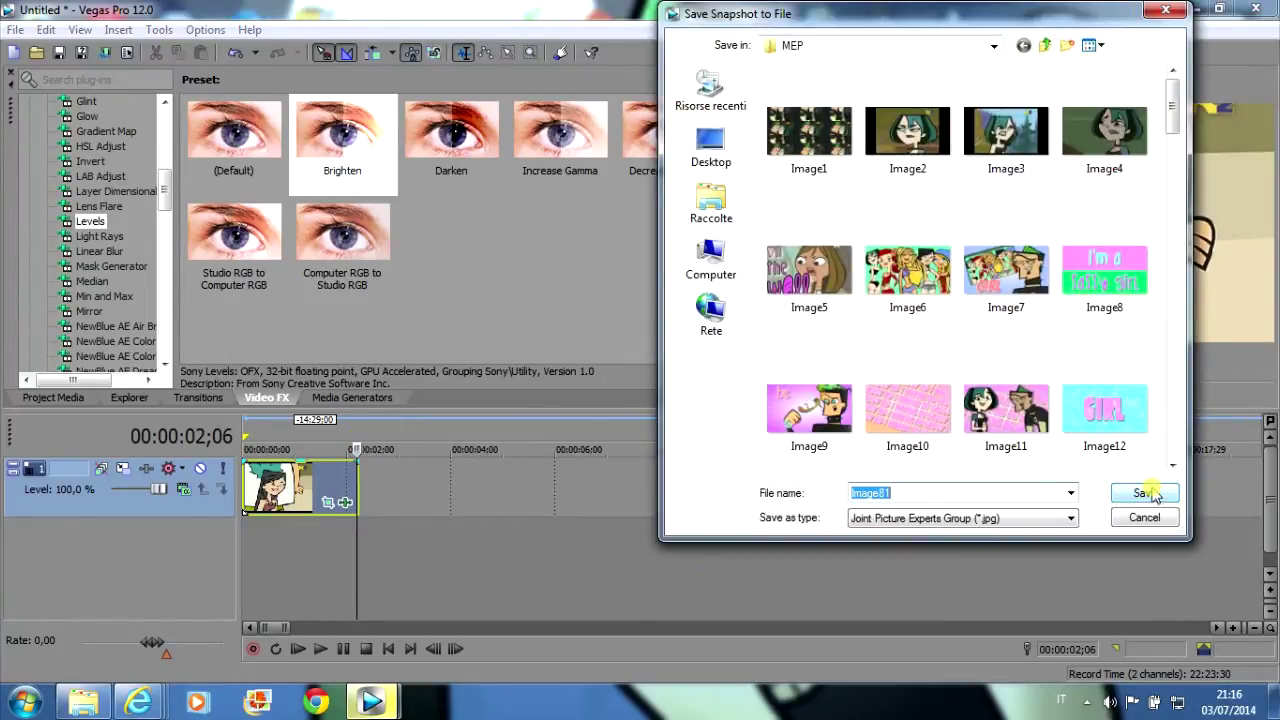
{"action": "left_click", "coordinate": [1145, 493]}
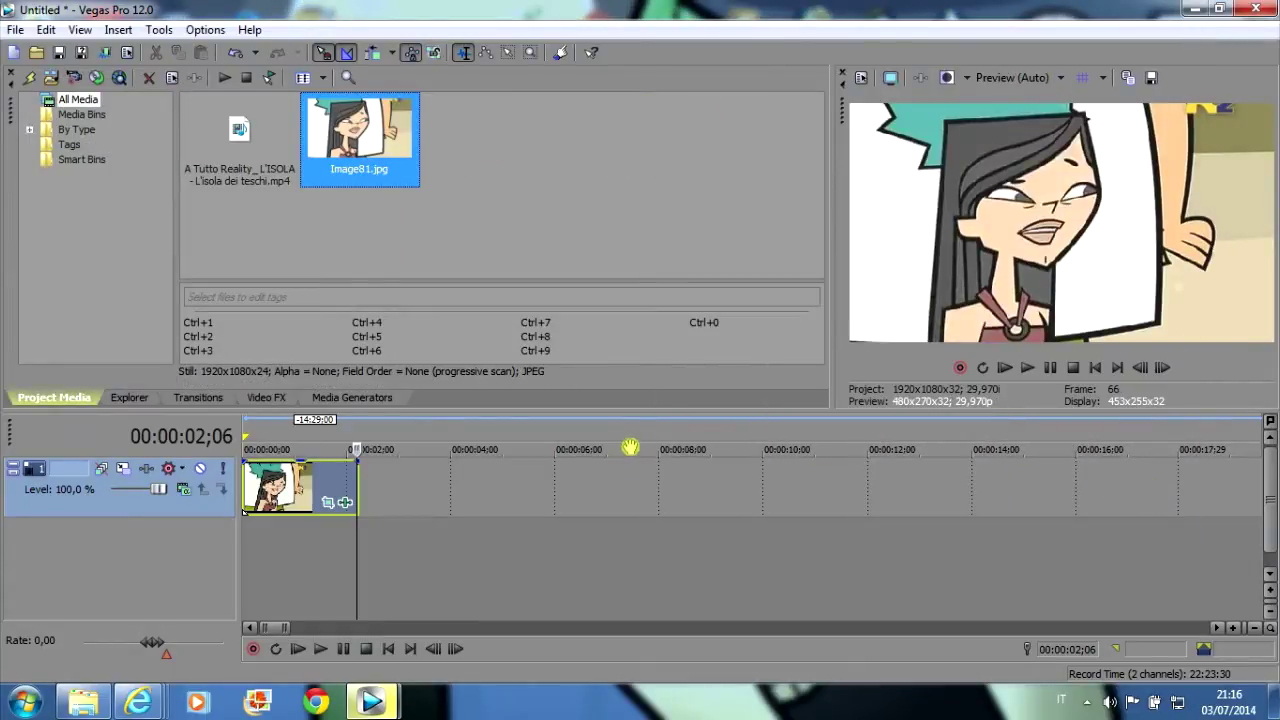
- Place Image81.jpg directly after the clip on the same track and trim its end to 00:00:03;14
{"action": "left_click_drag", "start_coordinate": [410, 284], "coordinate": [375, 484]}
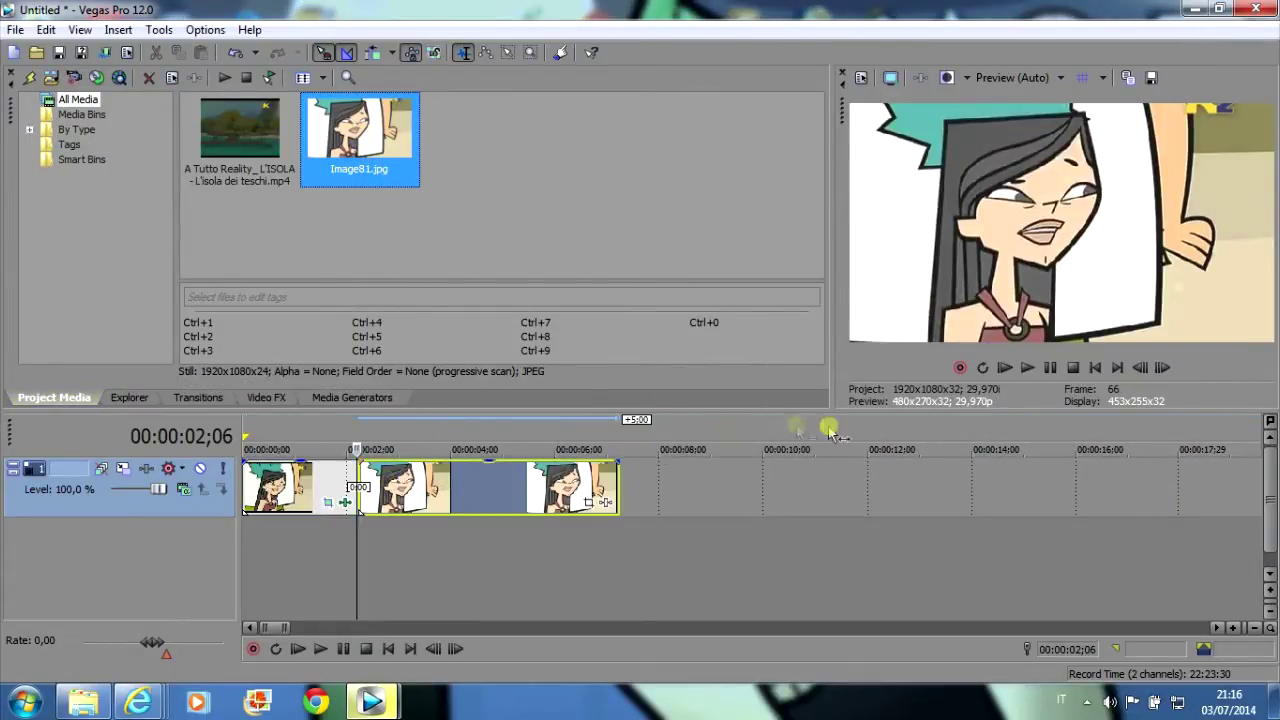
{"action": "left_click", "coordinate": [420, 440]}
{"action": "left_click", "coordinate": [358, 440]}
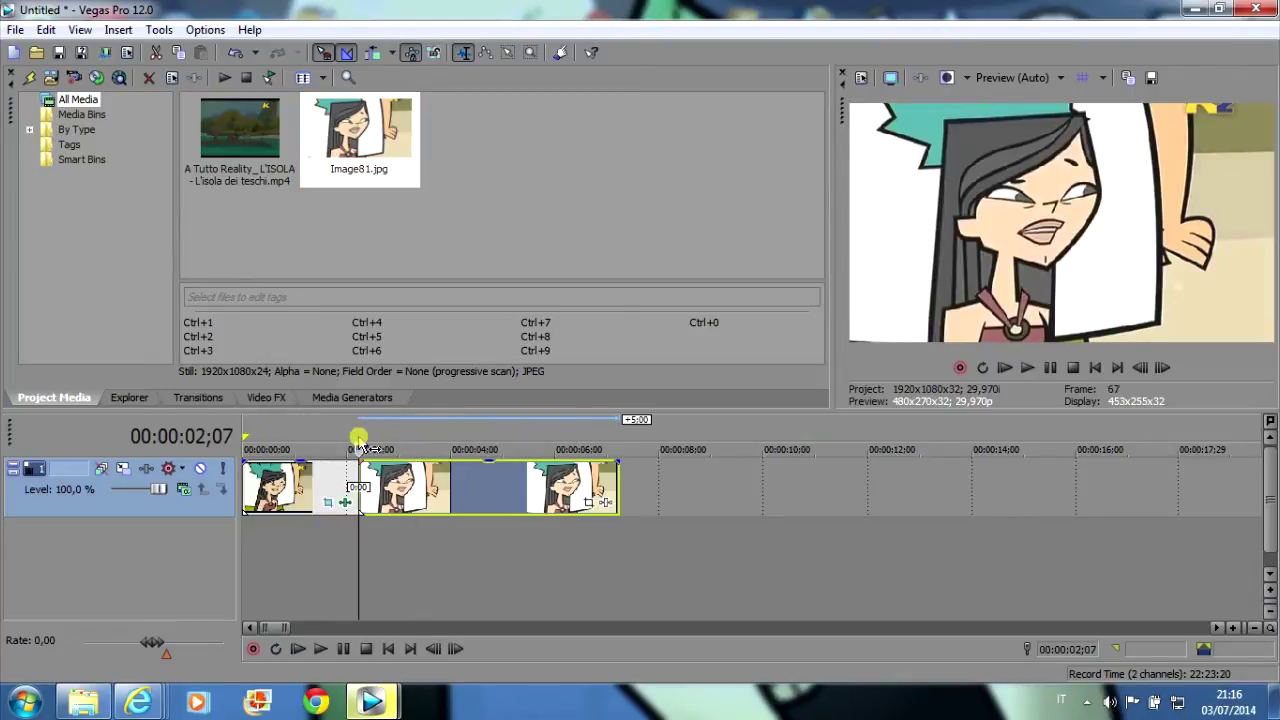
{"action": "left_click", "coordinate": [424, 440]}
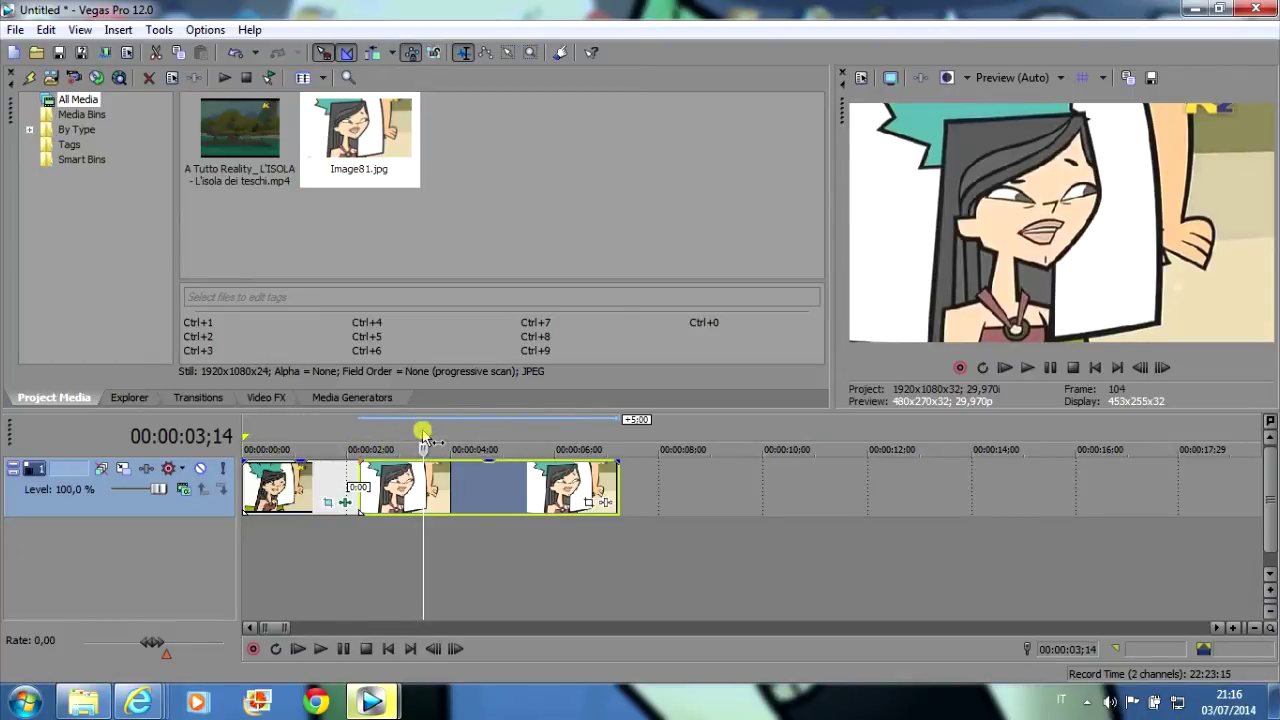
{"action": "left_click_drag", "start_coordinate": [619, 486], "coordinate": [408, 493]}
- In the still image's pan/crop, add a keyframe at 00:00:01;07 and enlarge the frame to about 3,103.7 × 1,745.9
{"action": "left_click", "coordinate": [396, 490]}
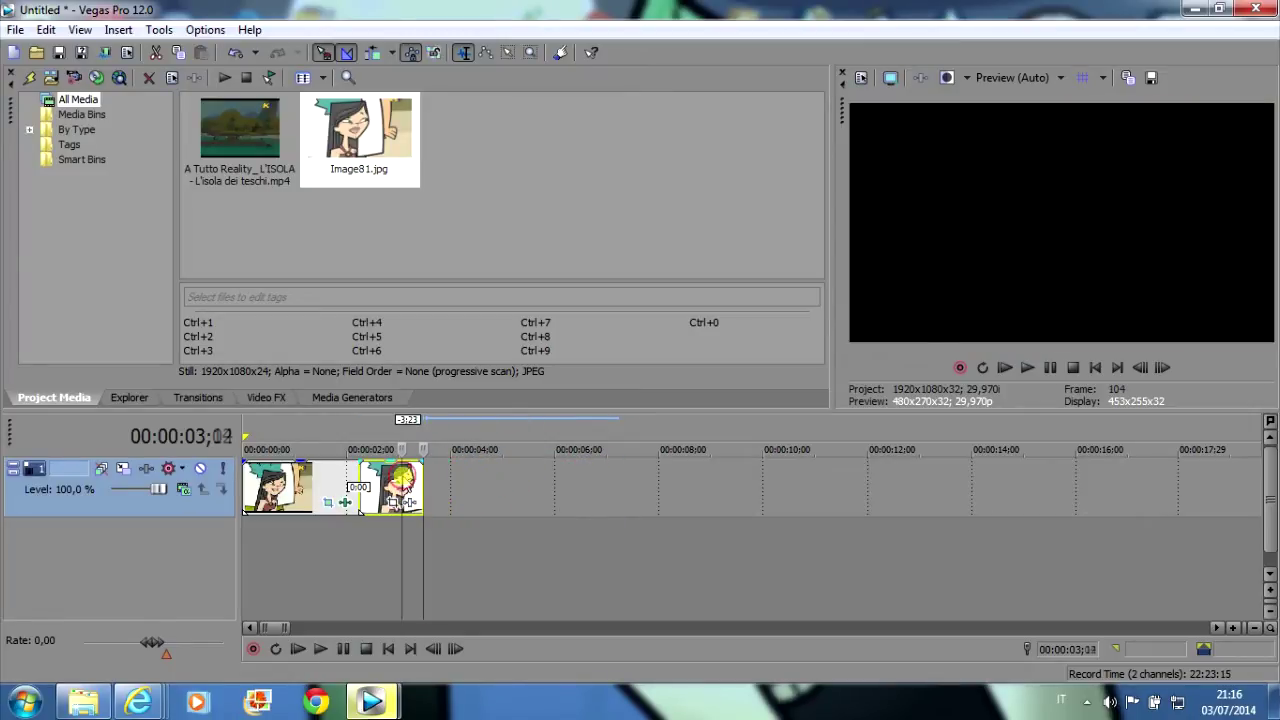
{"action": "left_click", "coordinate": [404, 502]}
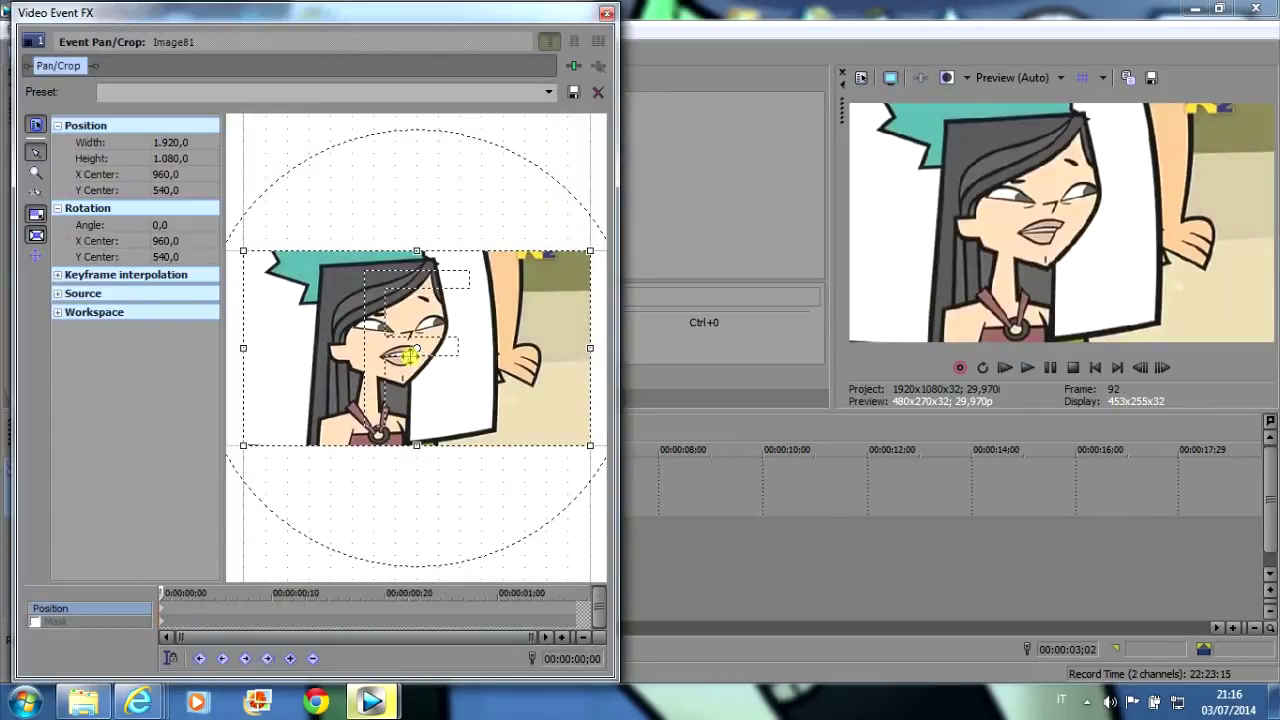
{"action": "left_click_drag", "start_coordinate": [161, 594], "coordinate": [598, 594]}
{"action": "left_click_drag", "start_coordinate": [477, 248], "coordinate": [483, 190]}
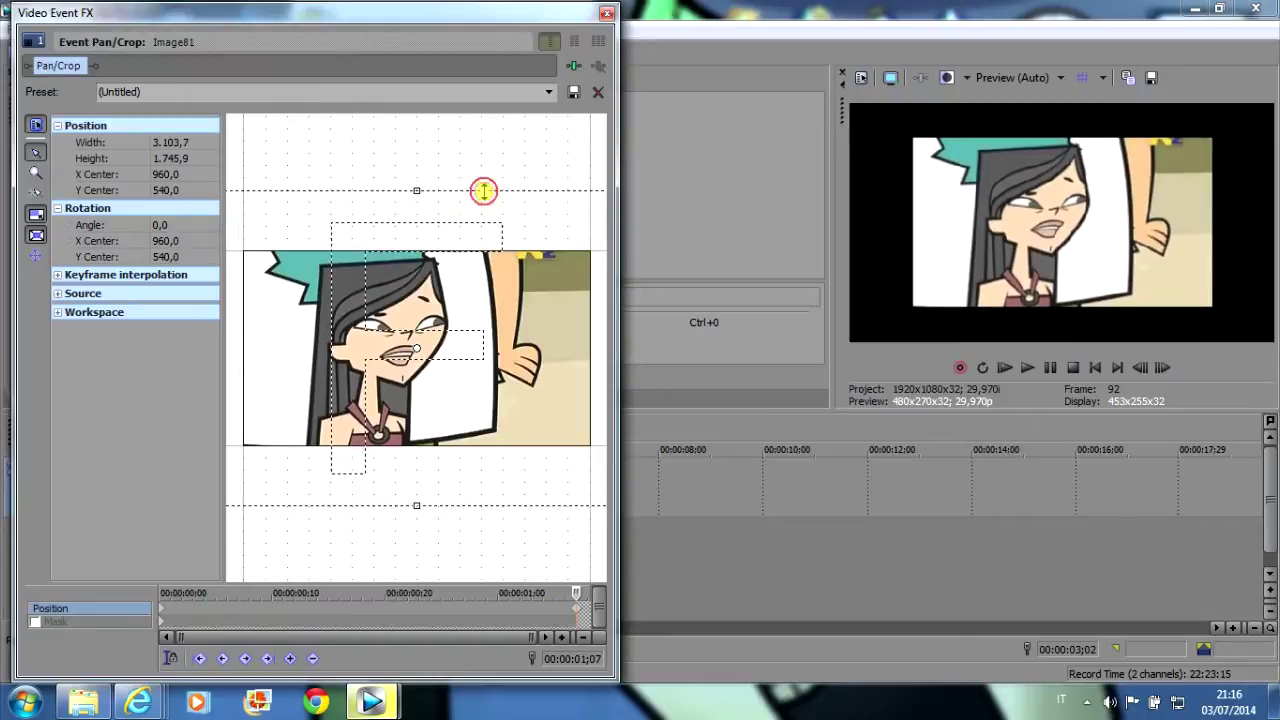
- Preview the still's last frame at 00:00:03;13 and resize its end crop frame to about 2,995.9 × 1,685.2
{"action": "left_click", "coordinate": [1160, 368]}
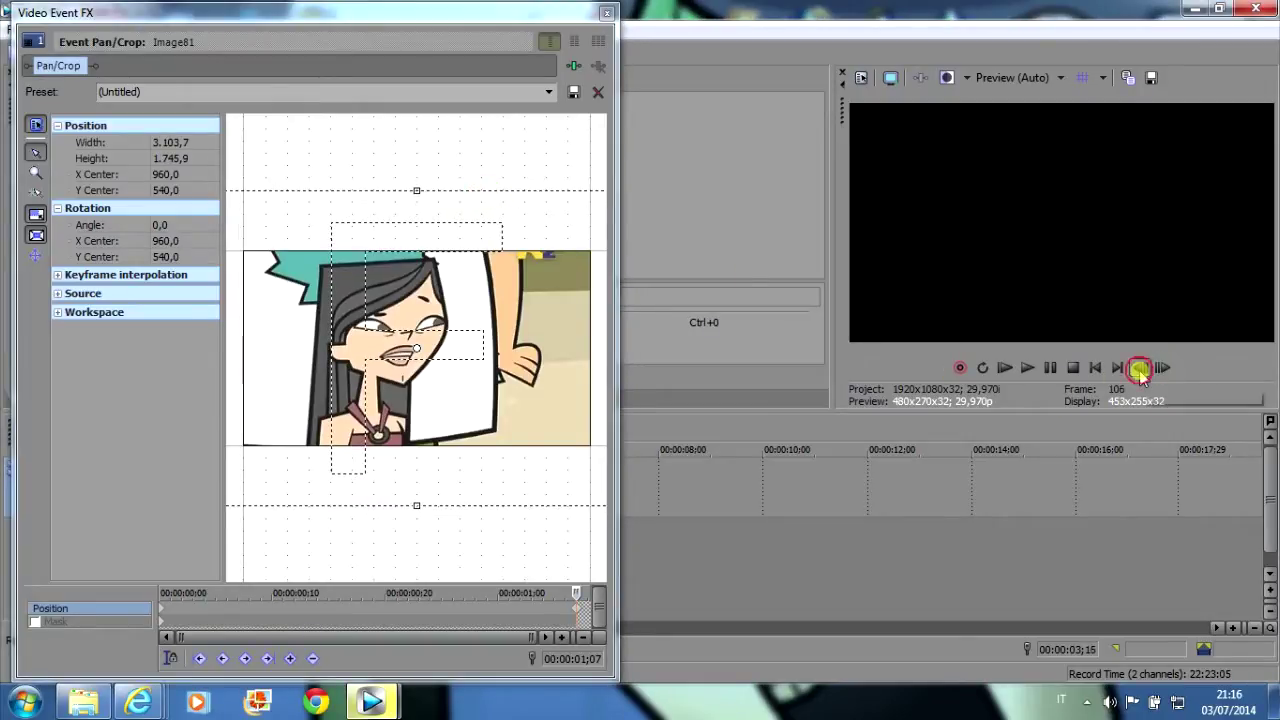
{"action": "left_click", "coordinate": [1139, 368]}
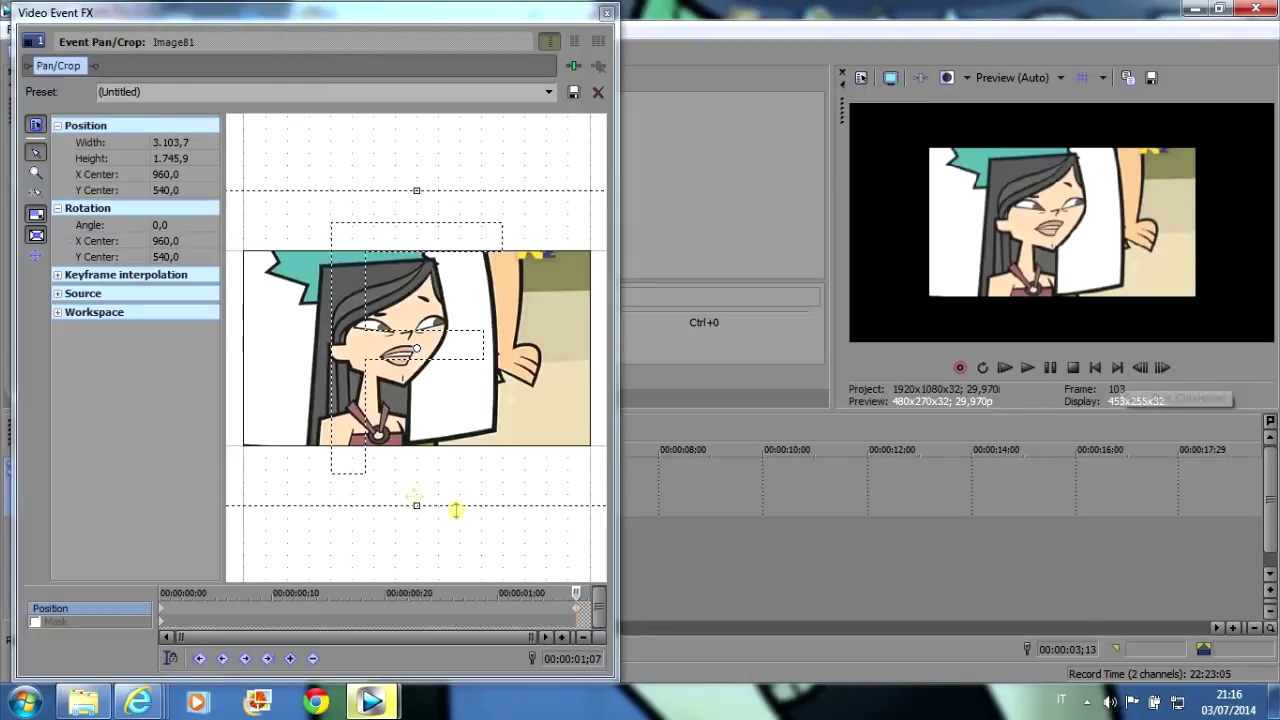
{"action": "scroll", "coordinate": [488, 483], "scroll_direction": "down", "scroll_amount": 2}
{"action": "left_click_drag", "start_coordinate": [488, 483], "coordinate": [447, 479]}
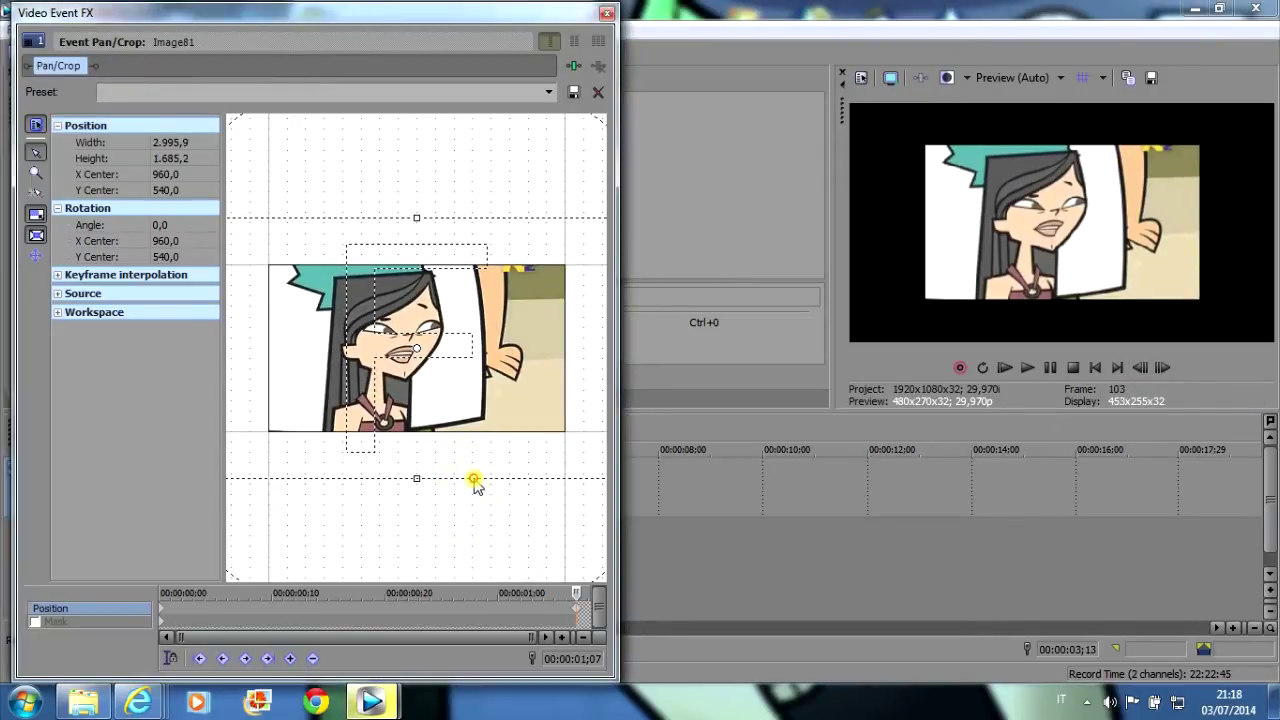
- Rotate the still's end crop frame to about -11.3°, resize it to about 3,146.9 × 1,770.1, and play back the animated shrink
{"action": "left_click_drag", "start_coordinate": [481, 480], "coordinate": [547, 458]}
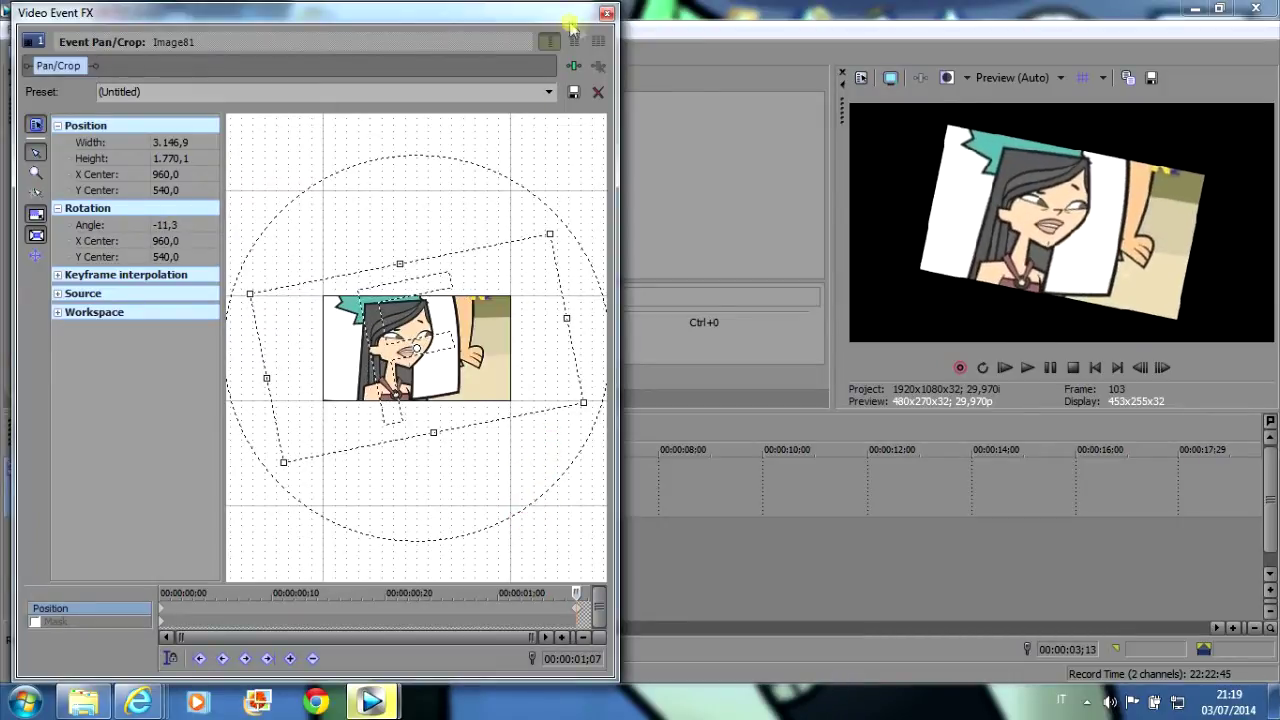
{"action": "left_click", "coordinate": [607, 13]}
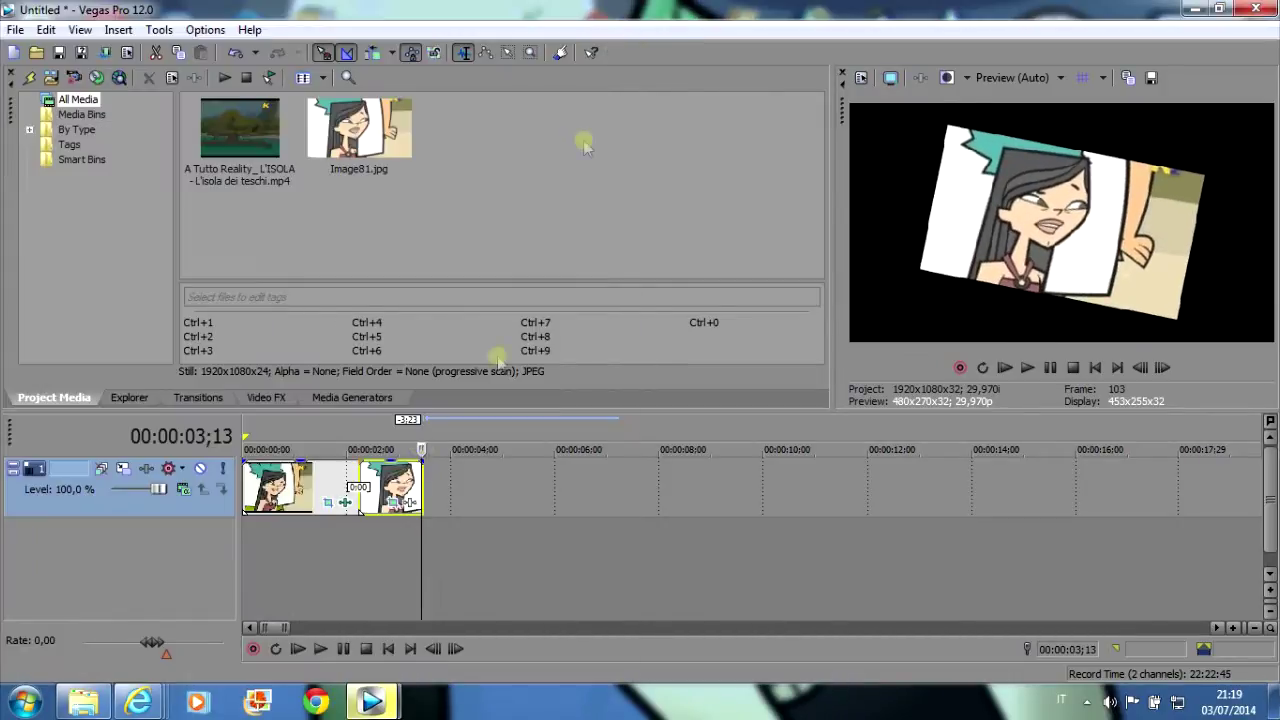
{"action": "left_click", "coordinate": [359, 432]}
{"action": "left_click", "coordinate": [1027, 367]}
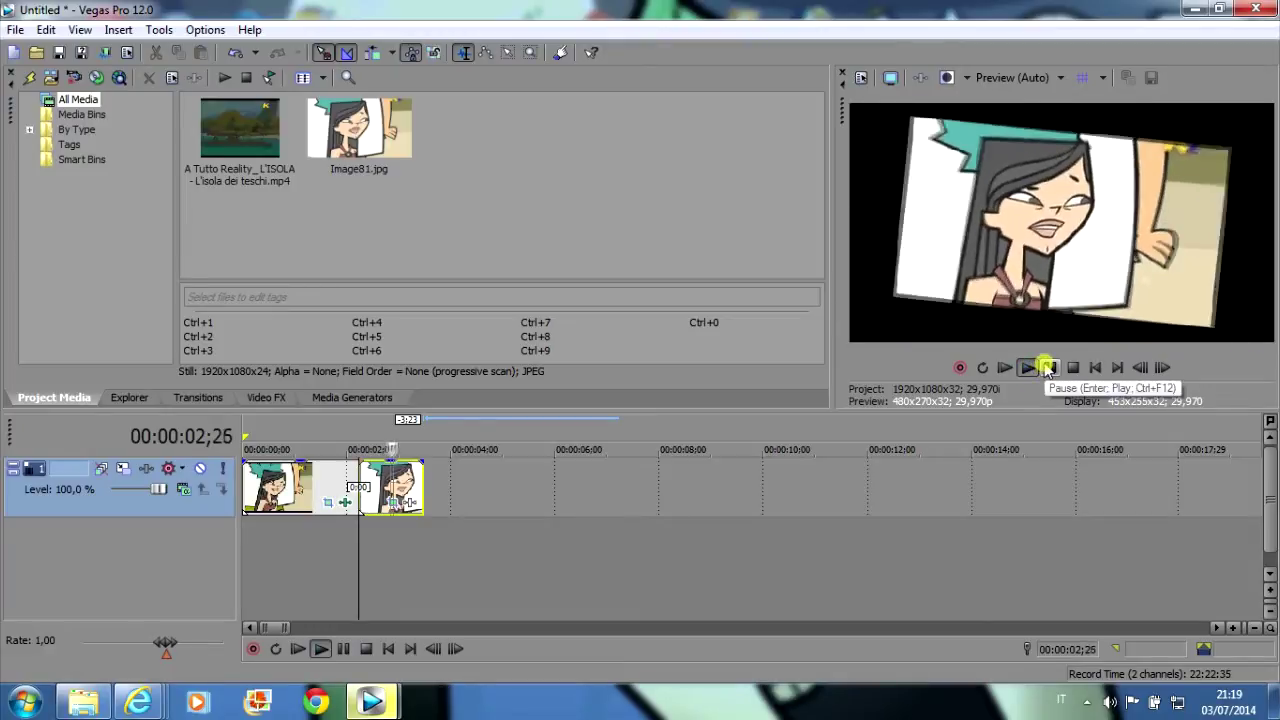
{"action": "left_click", "coordinate": [1047, 367]}
- Extend the still's end from 00:00:03;14 to about 00:00:06;14 and insert a new video track below its track
{"action": "left_click", "coordinate": [426, 439]}
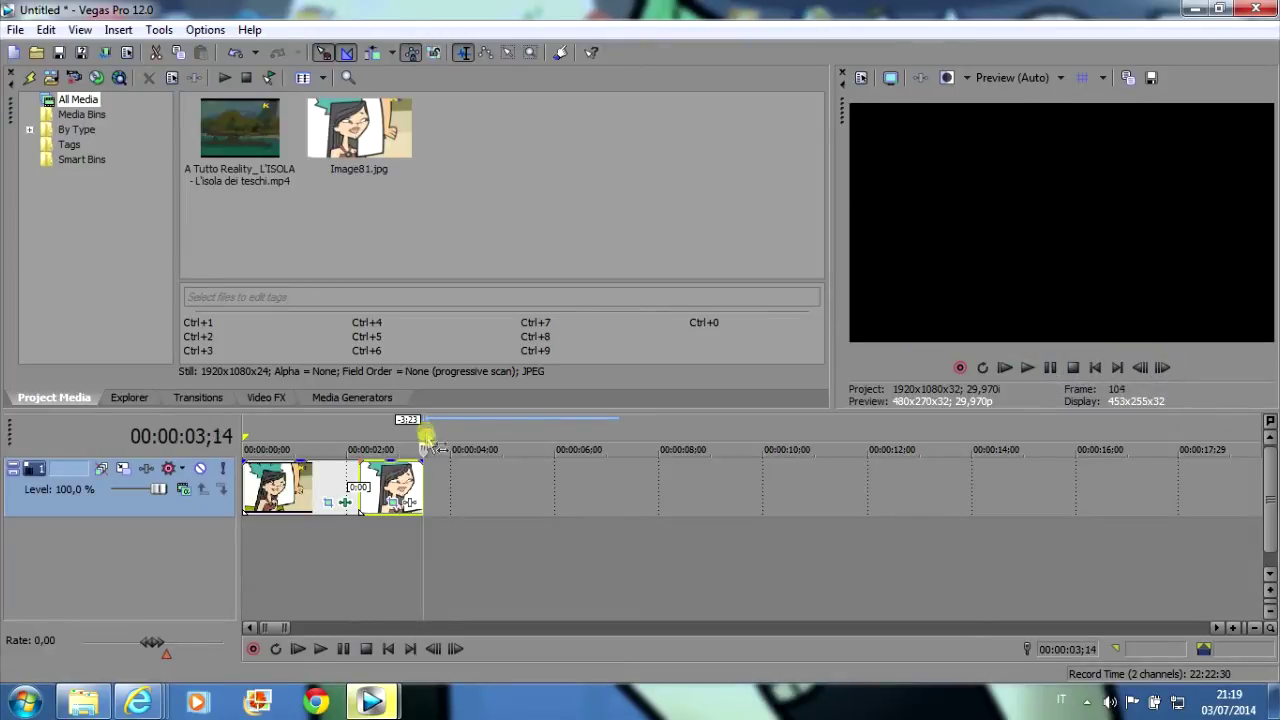
{"action": "left_click_drag", "start_coordinate": [425, 468], "coordinate": [579, 477]}
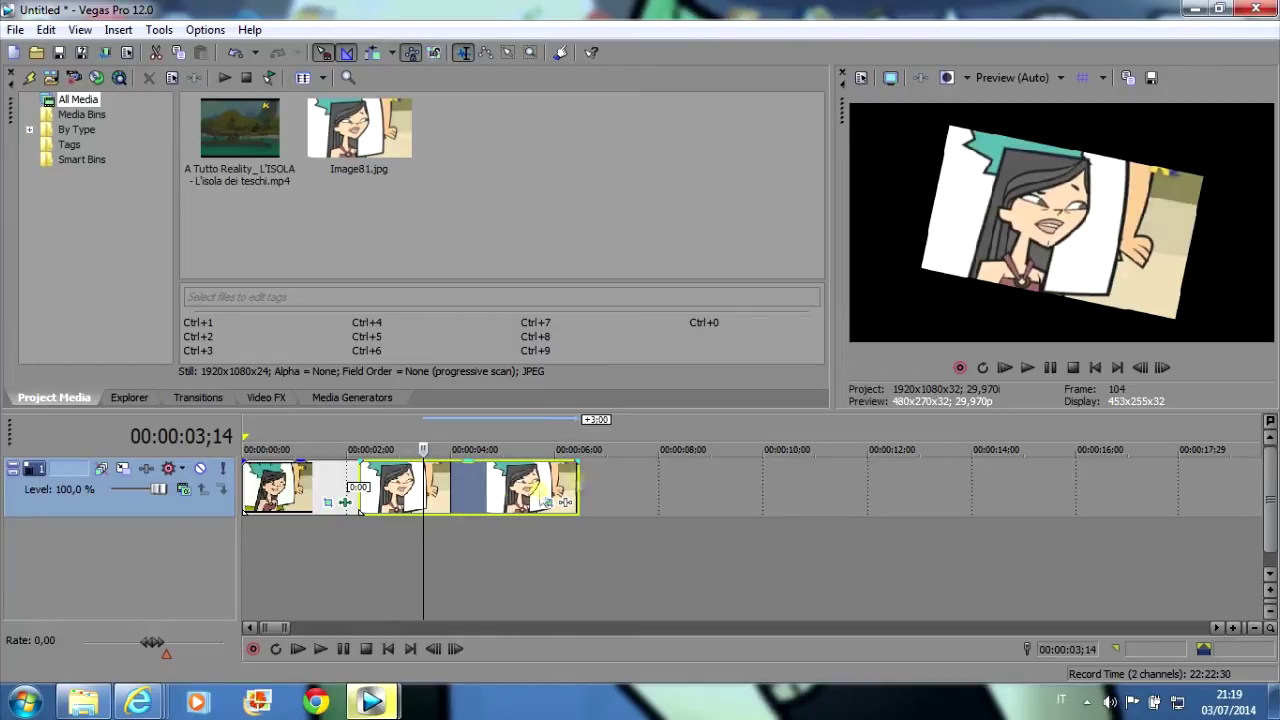
{"action": "right_click", "coordinate": [632, 492]}
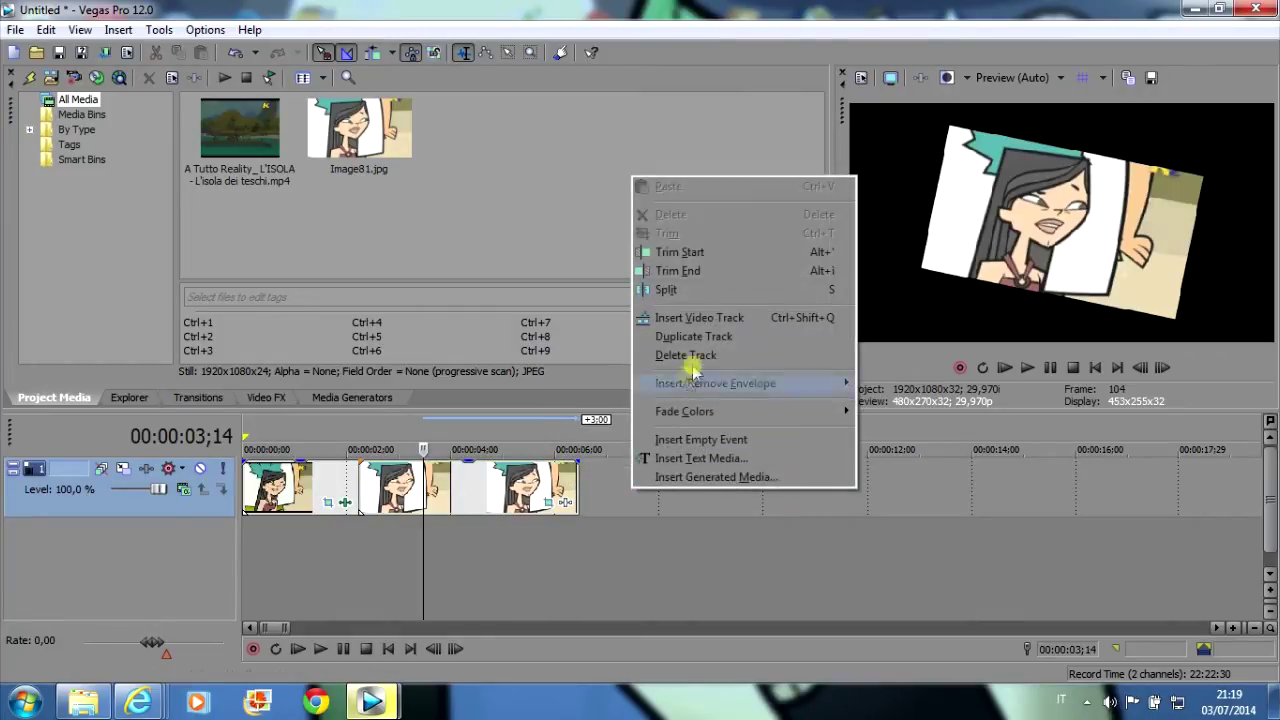
{"action": "left_click", "coordinate": [699, 317]}
{"action": "left_click_drag", "start_coordinate": [68, 478], "coordinate": [80, 572]}
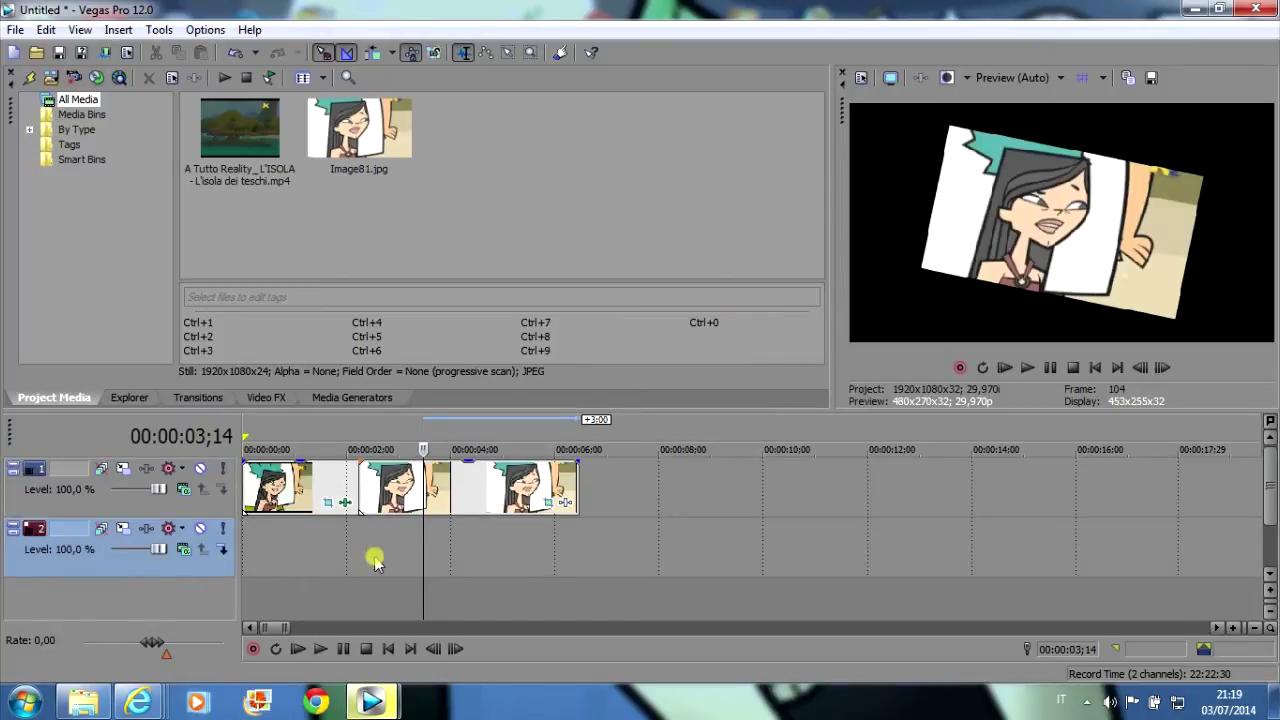
- Place the Elliptical White to Black Color Gradient on the lower track, starting at 00:00:02;07 beneath the still
{"action": "left_click", "coordinate": [351, 560]}
{"action": "left_click", "coordinate": [362, 563]}
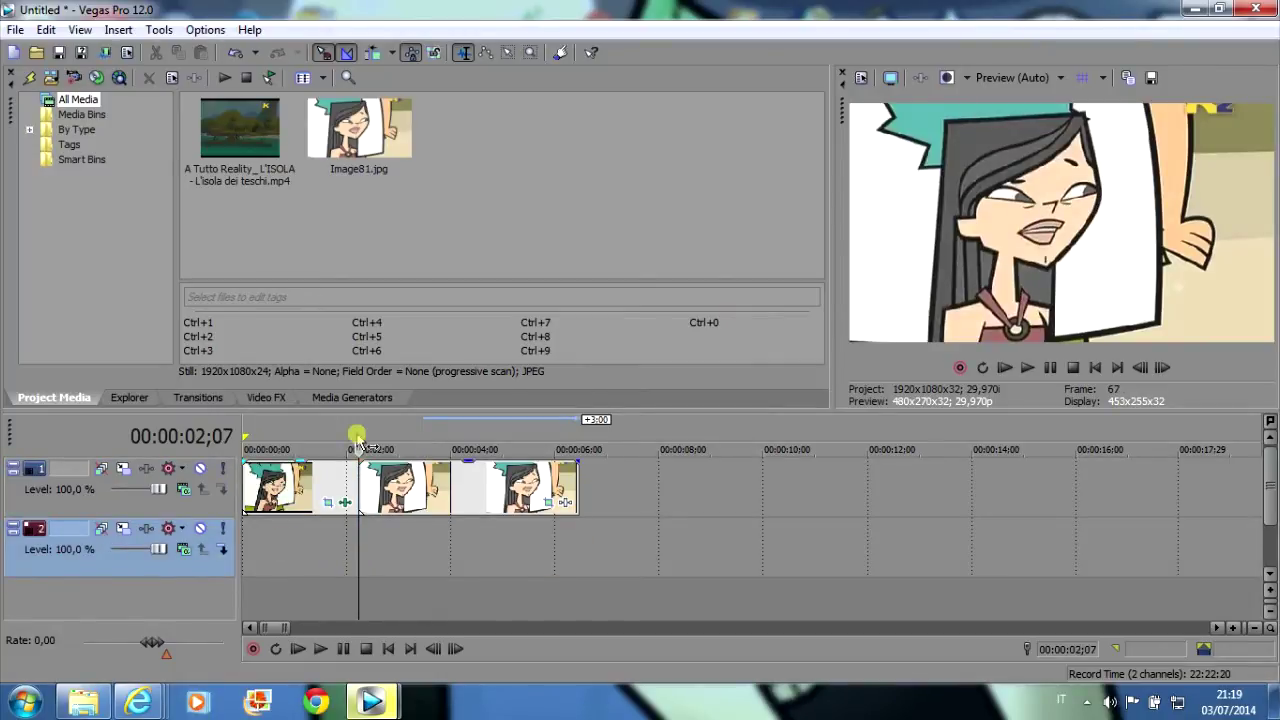
{"action": "left_click", "coordinate": [352, 398]}
{"action": "left_click", "coordinate": [108, 131]}
{"action": "left_click_drag", "start_coordinate": [560, 140], "coordinate": [366, 558]}
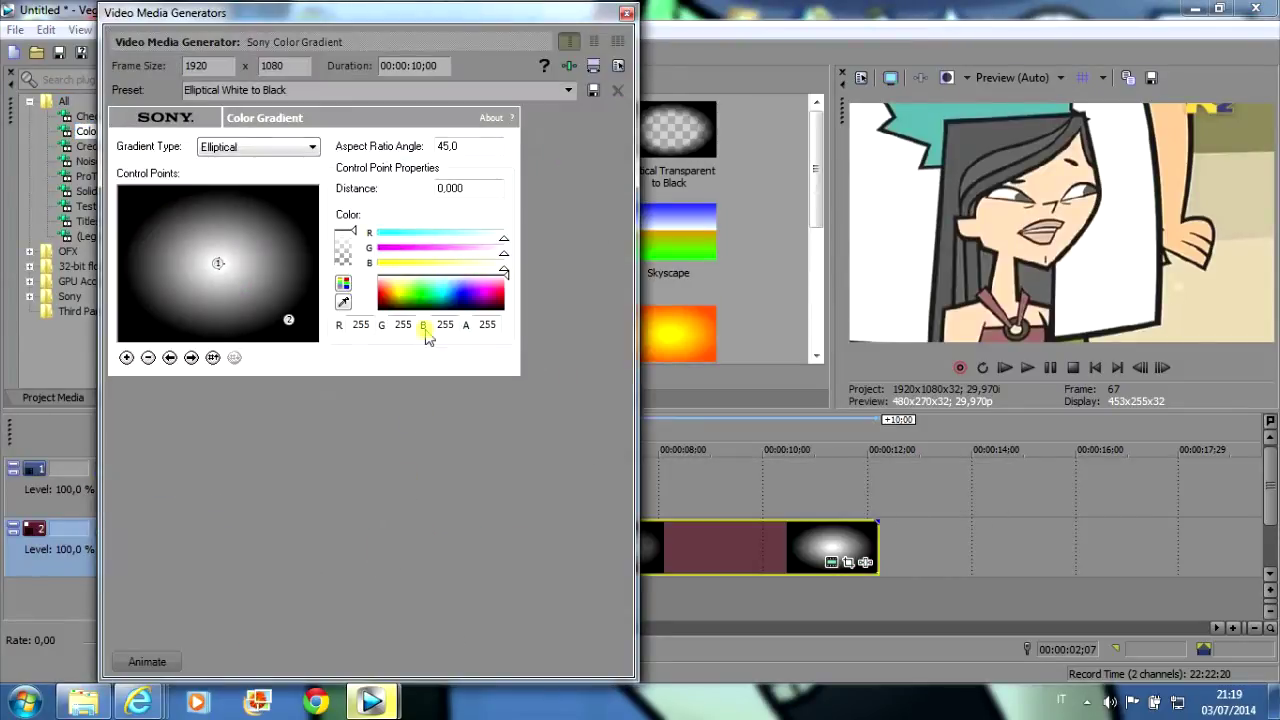
- Recolour the gradient's outer control point to a bright blue of about R 26, G 148, B 253
{"action": "left_click", "coordinate": [656, 432]}
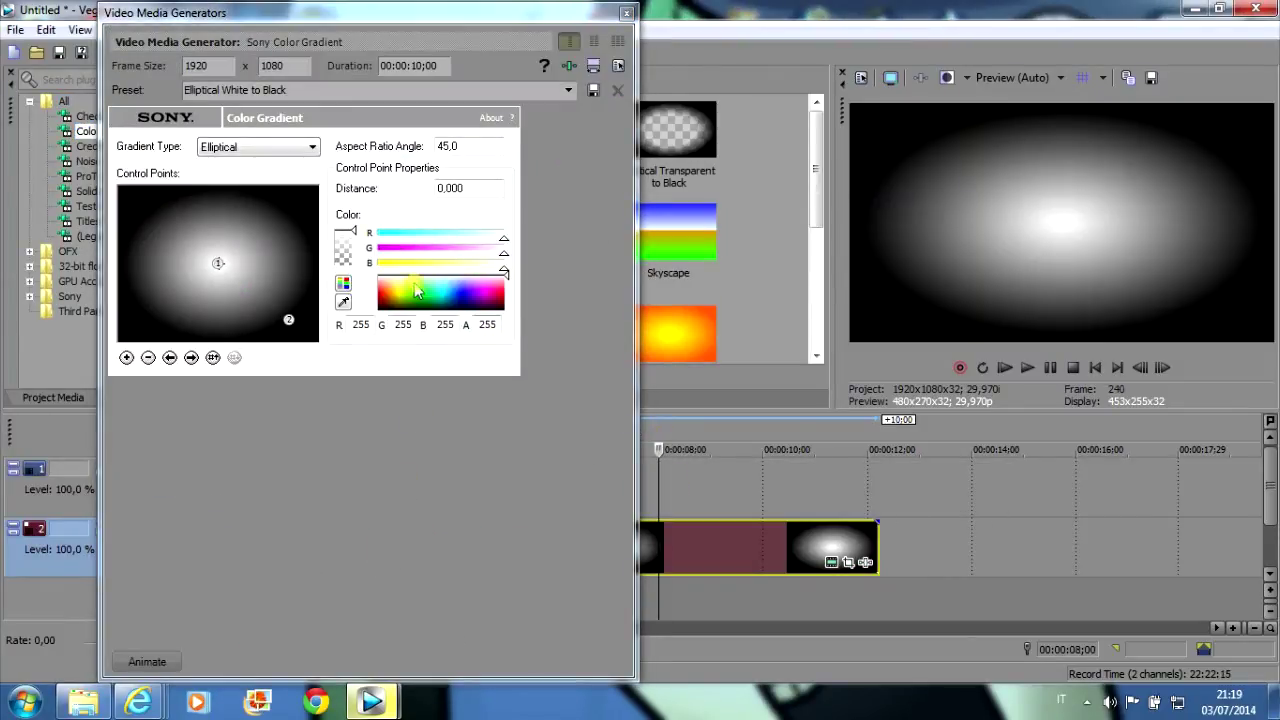
{"action": "left_click", "coordinate": [289, 320]}
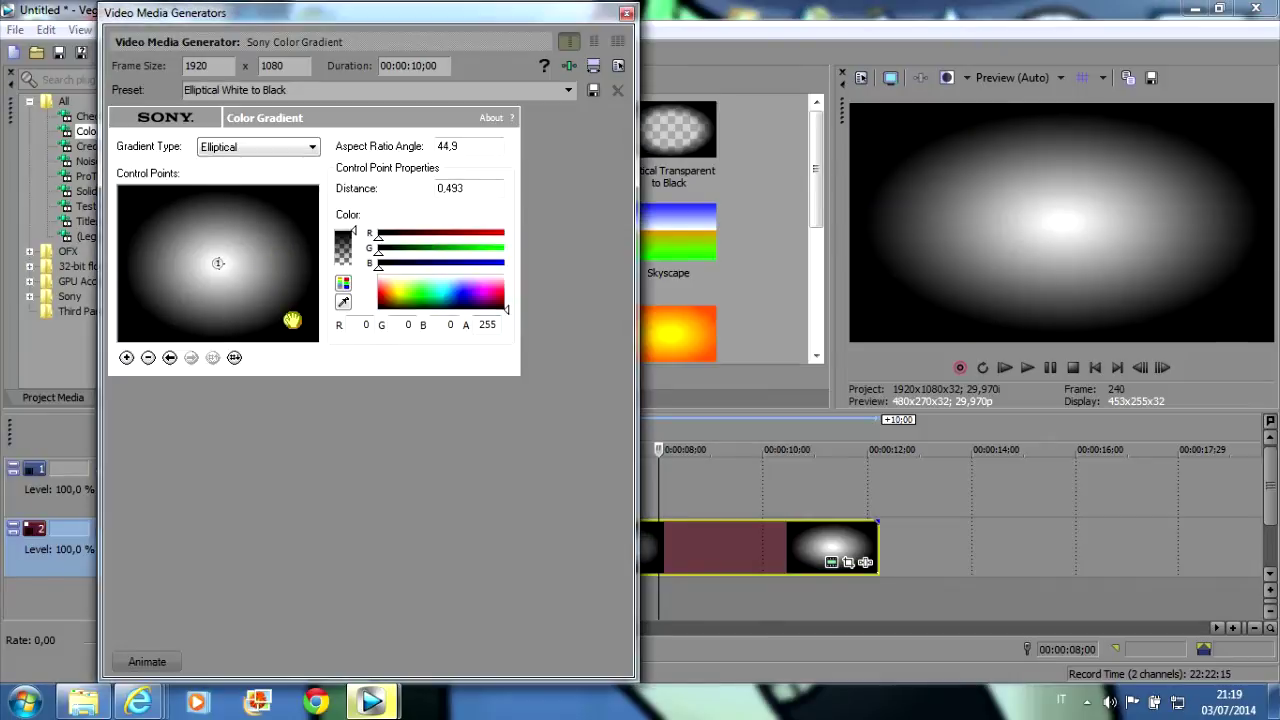
{"action": "left_click", "coordinate": [400, 290]}
{"action": "left_click_drag", "start_coordinate": [404, 290], "coordinate": [485, 285]}
{"action": "left_click_drag", "start_coordinate": [440, 237], "coordinate": [400, 237]}
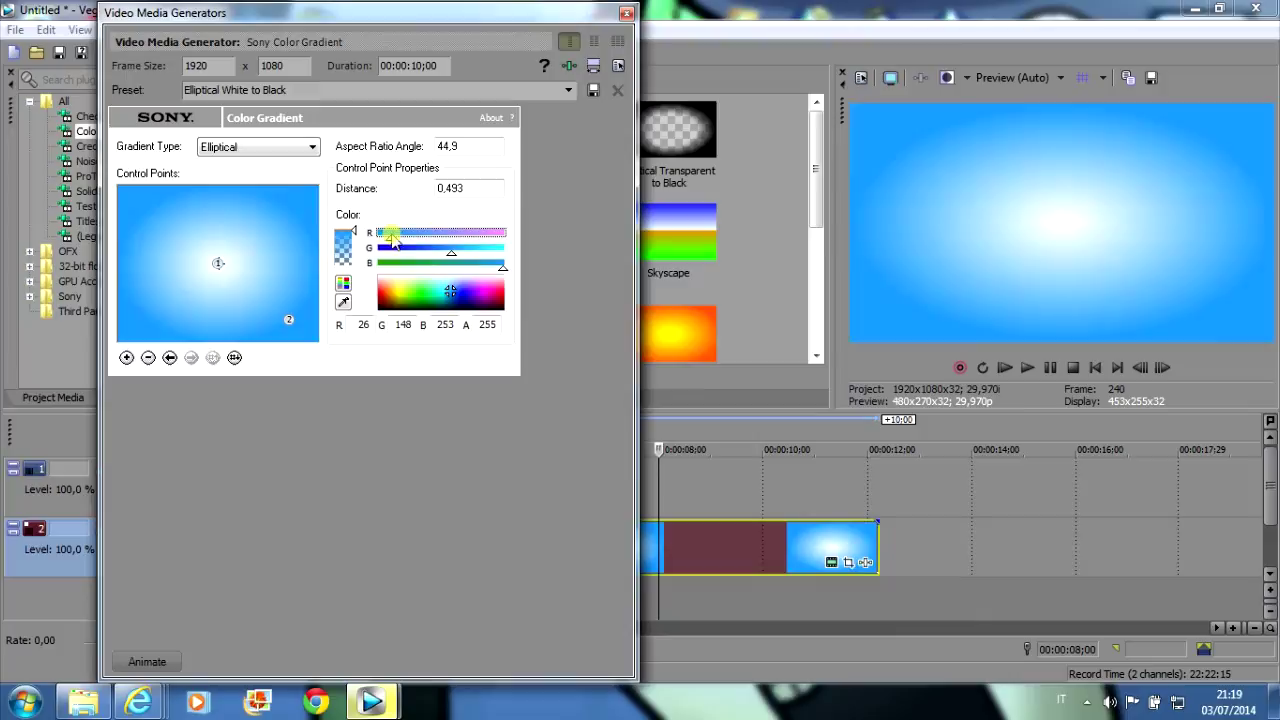
{"action": "left_click", "coordinate": [626, 13]}
- Split the blue gradient at 00:00:06;14, delete the part after it, and play back the still over its background
{"action": "left_click", "coordinate": [580, 538]}
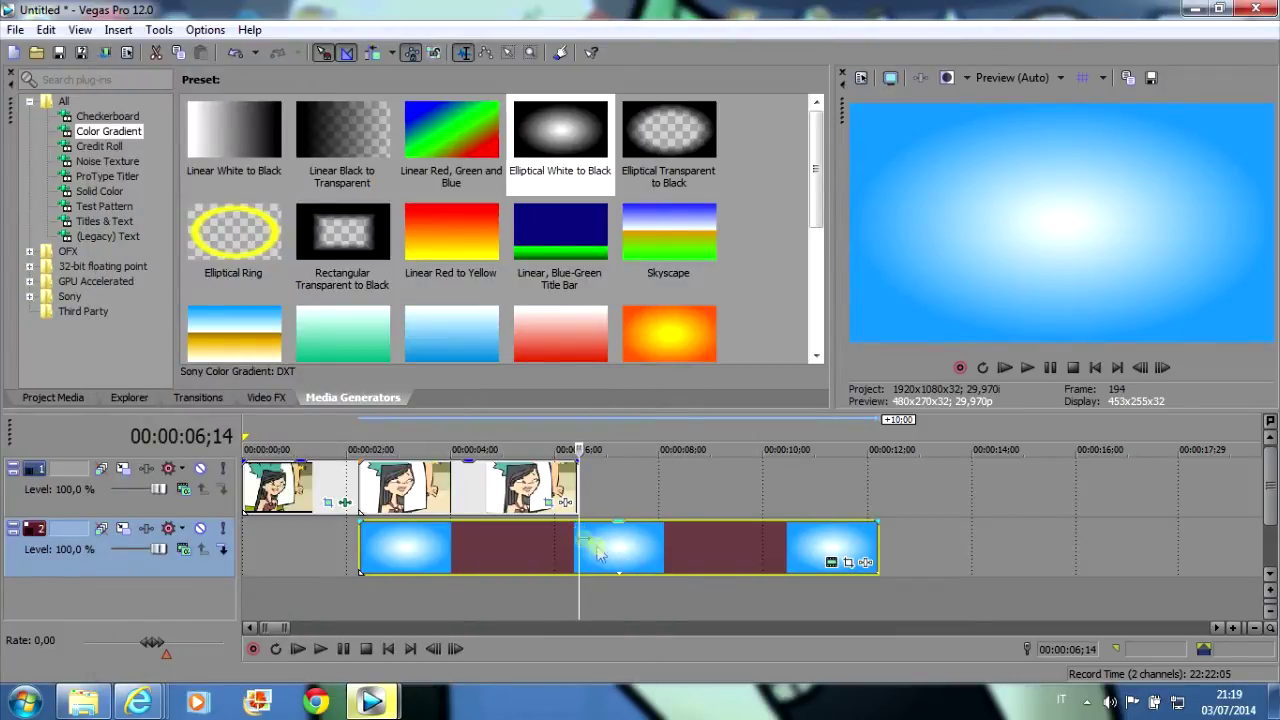
{"action": "key", "text": "s"}
{"action": "right_click", "coordinate": [627, 545]}
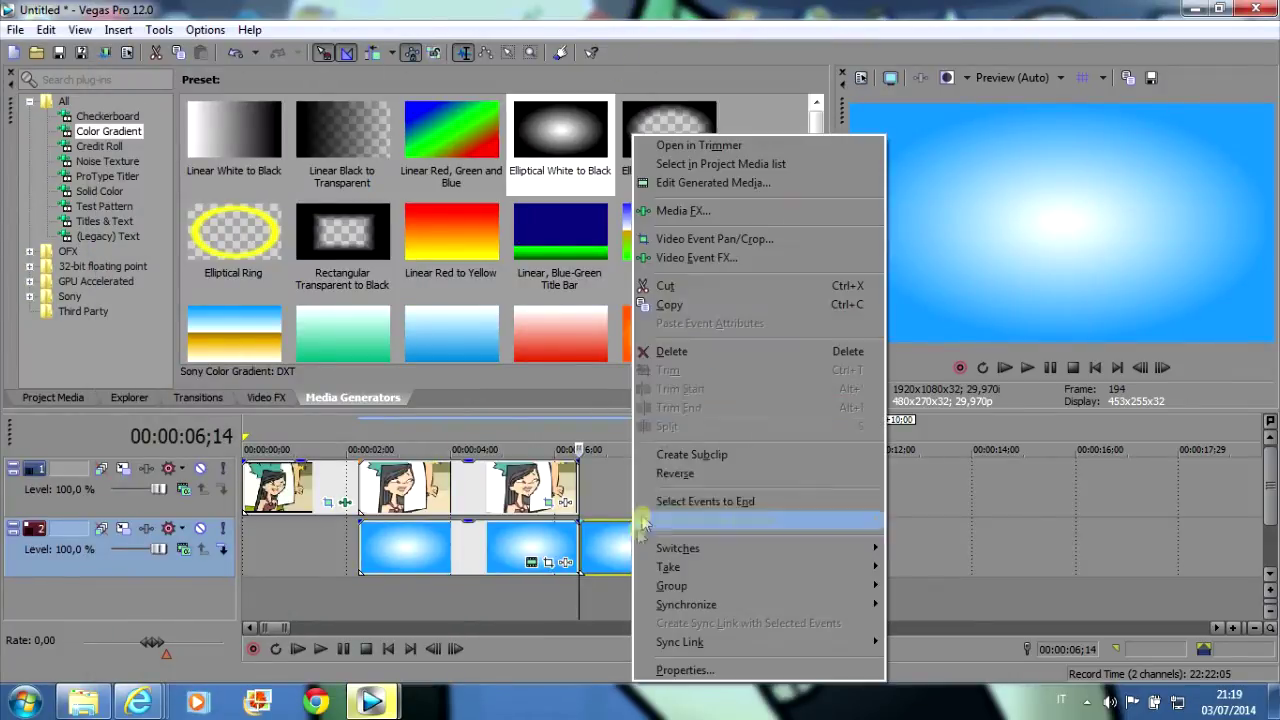
{"action": "left_click", "coordinate": [676, 354]}
{"action": "left_click", "coordinate": [391, 440]}
{"action": "left_click", "coordinate": [1030, 369]}
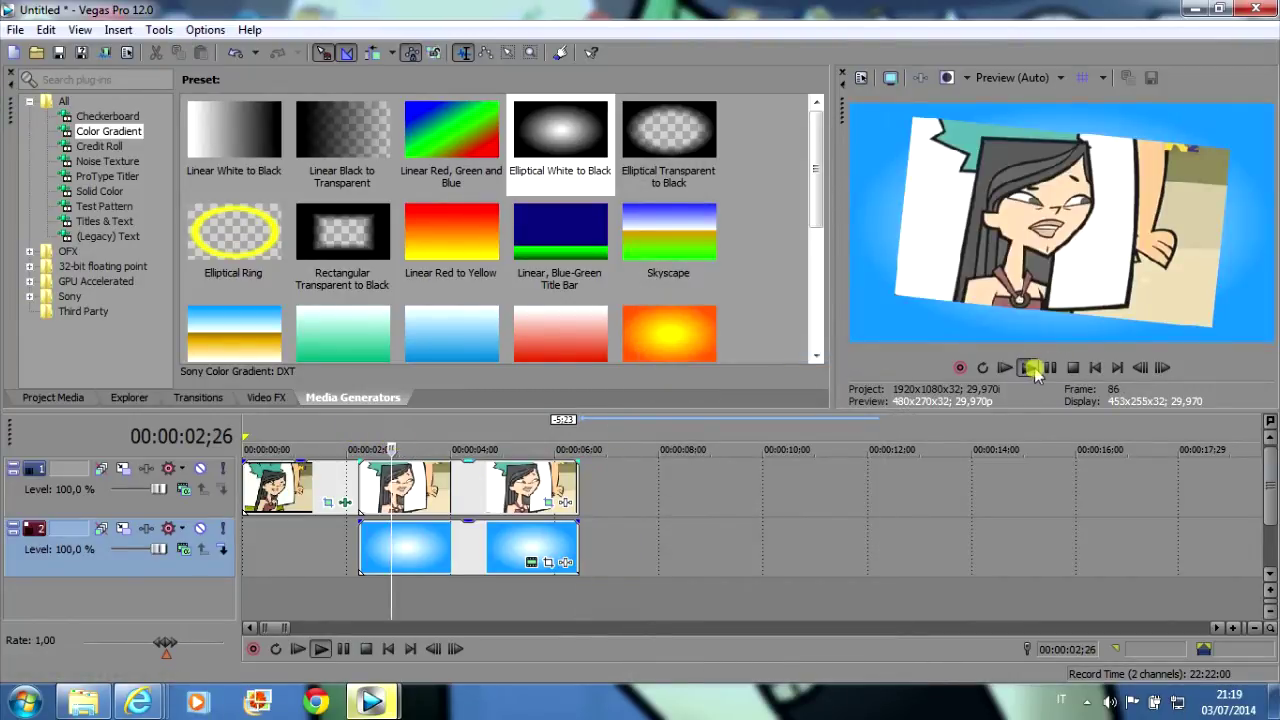
{"action": "left_click", "coordinate": [1050, 367]}
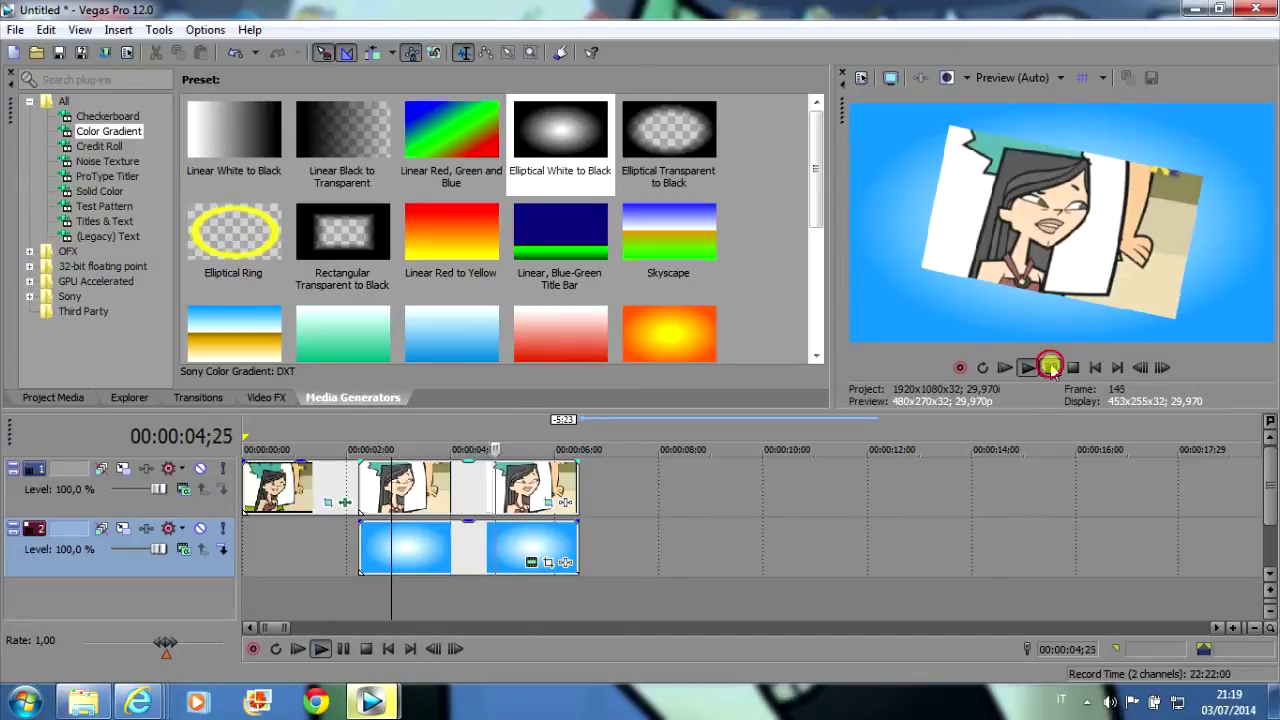
- Apply the Layer Dimensionality effect's Drop Shadow With Light Above preset to the Image81 still
{"action": "left_click", "coordinate": [265, 399]}
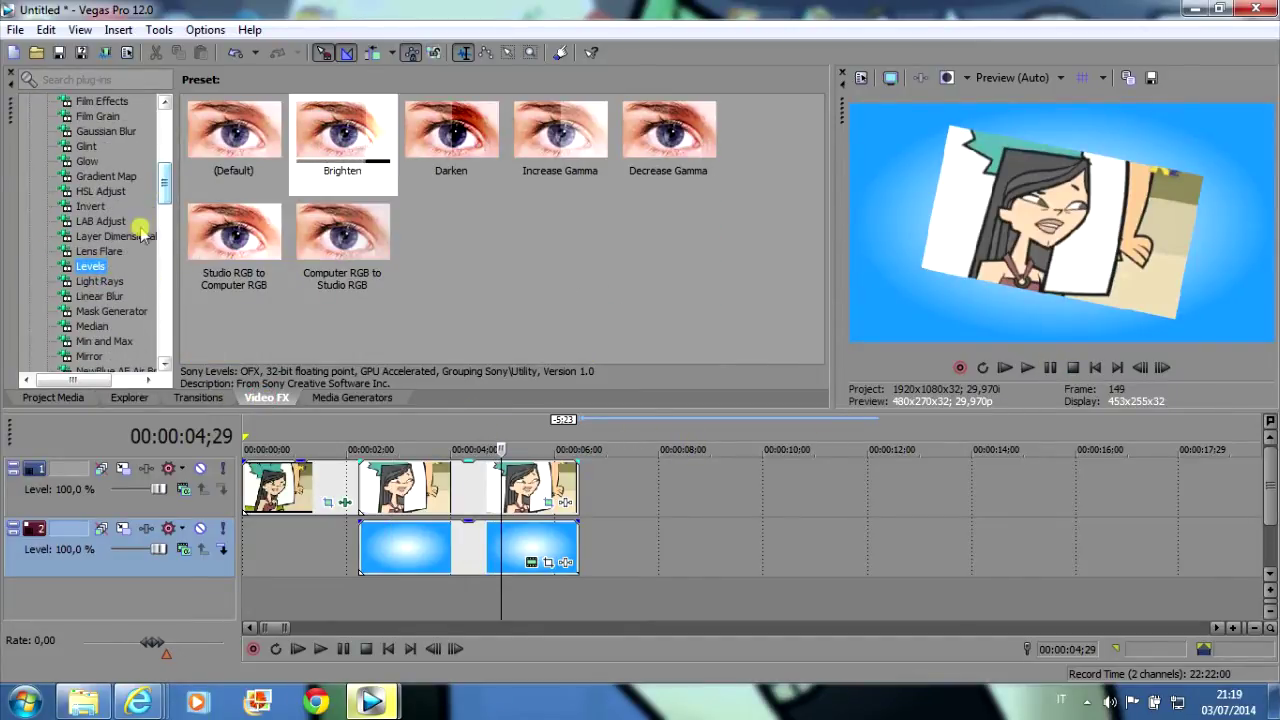
{"action": "left_click", "coordinate": [140, 235]}
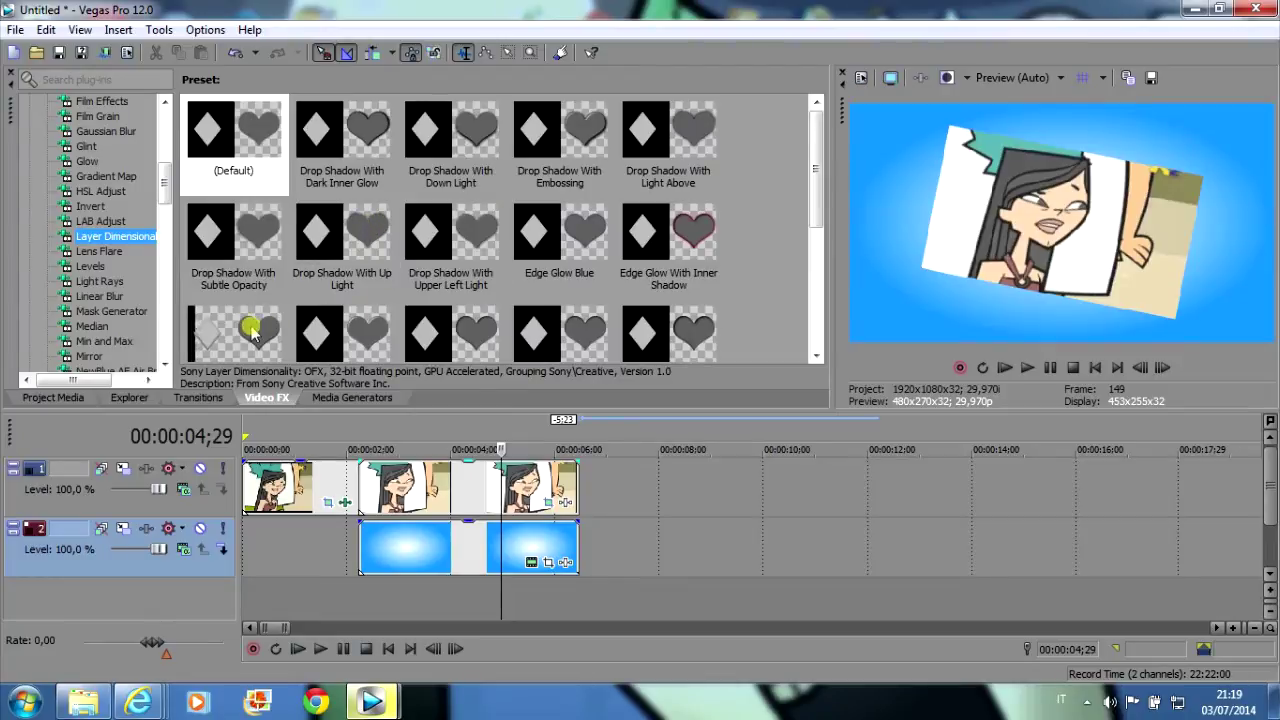
{"action": "left_click_drag", "start_coordinate": [822, 210], "coordinate": [822, 150]}
{"action": "left_click_drag", "start_coordinate": [690, 150], "coordinate": [532, 502]}
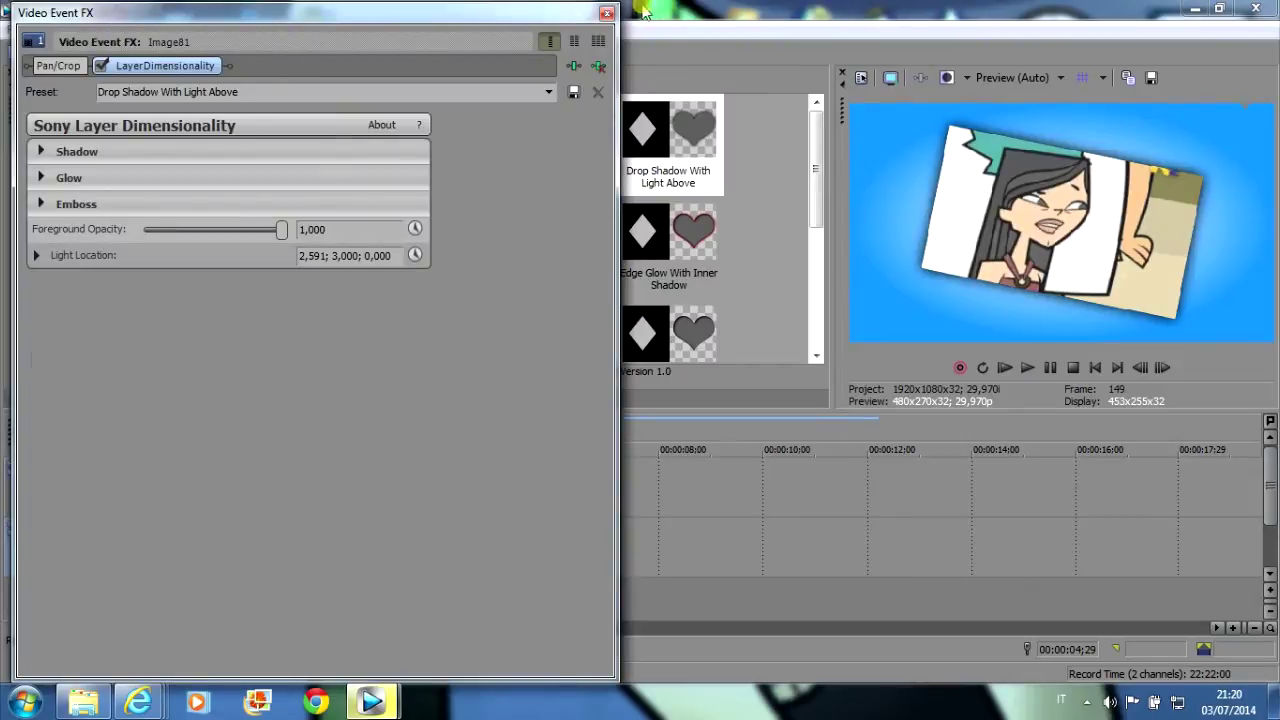
{"action": "left_click", "coordinate": [608, 13]}
- Add a second Layer Dimensionality effect with the Inner Shadow With Edge Glow preset to the still and play it from 00:00:02;07
{"action": "left_click_drag", "start_coordinate": [806, 184], "coordinate": [807, 316]}
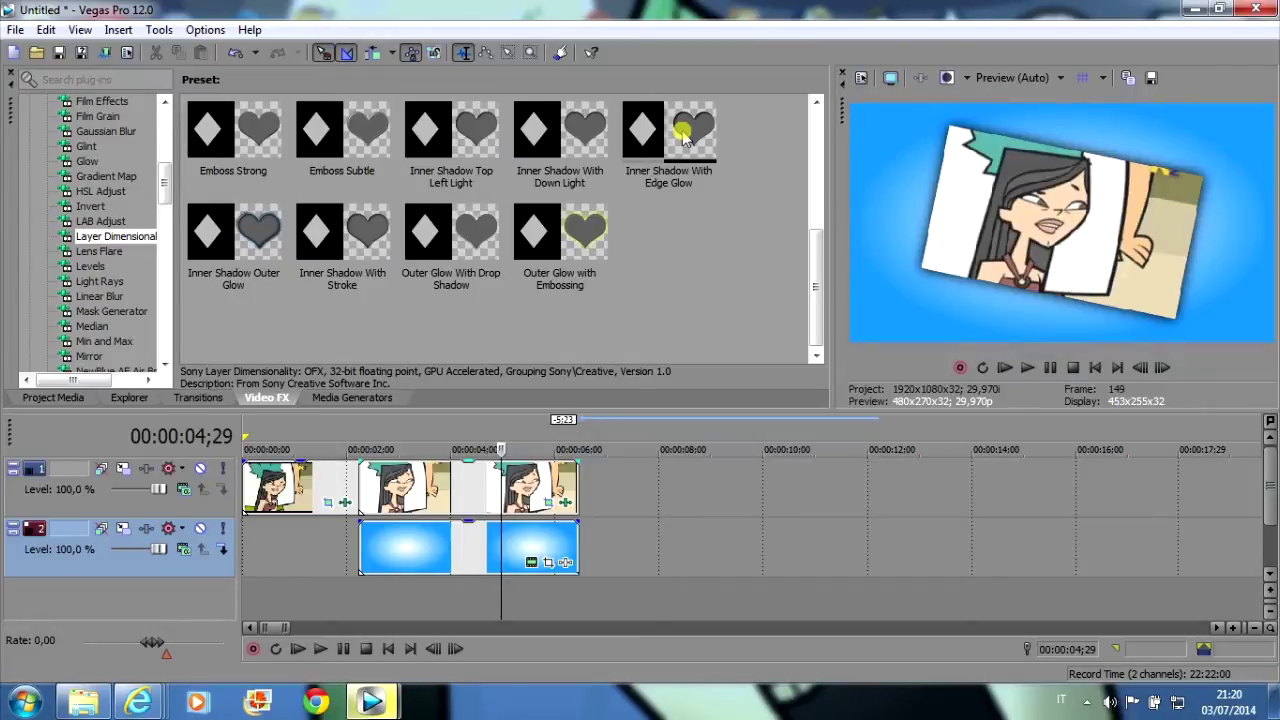
{"action": "left_click_drag", "start_coordinate": [683, 135], "coordinate": [530, 487]}
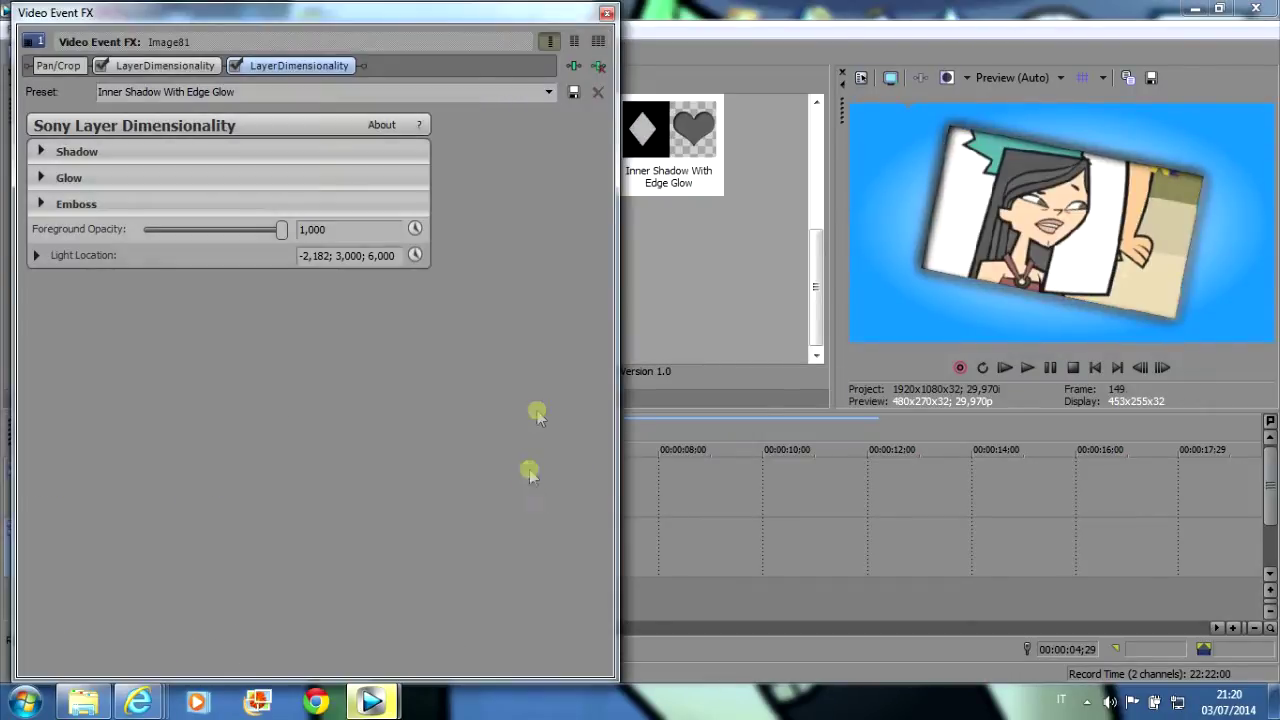
{"action": "left_click", "coordinate": [607, 14]}
{"action": "left_click", "coordinate": [356, 436]}
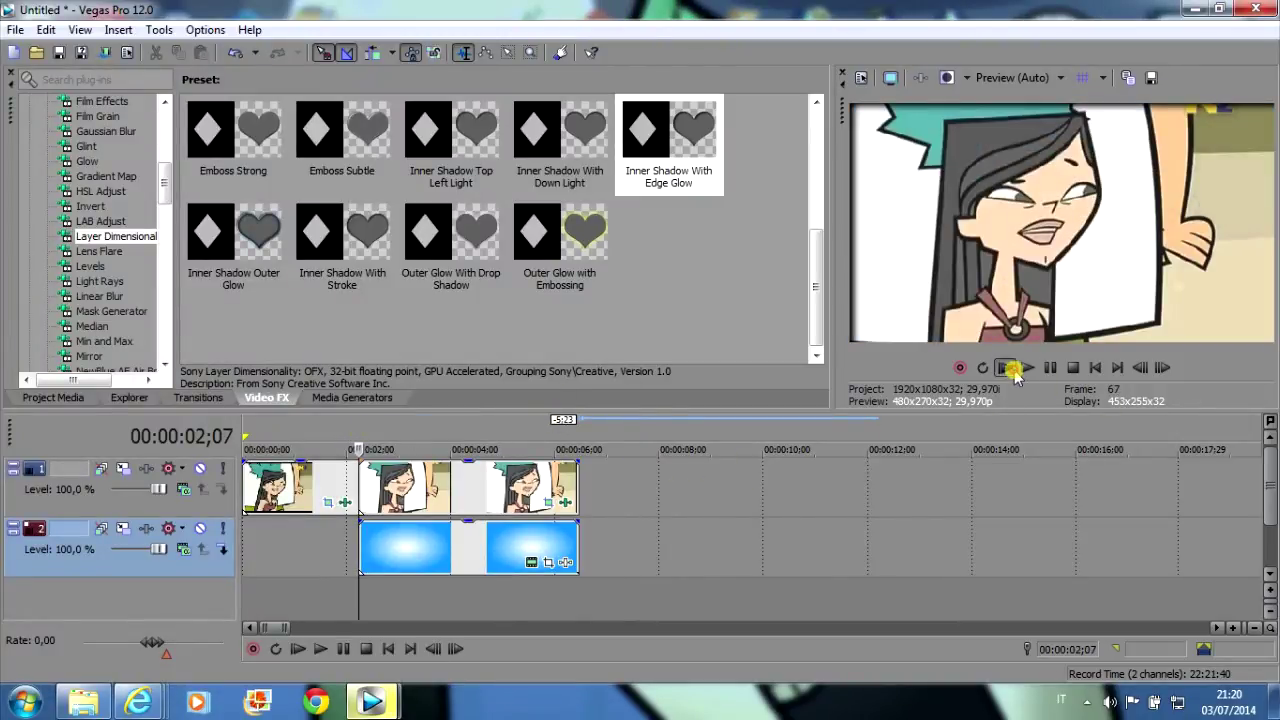
{"action": "left_click", "coordinate": [1010, 369]}
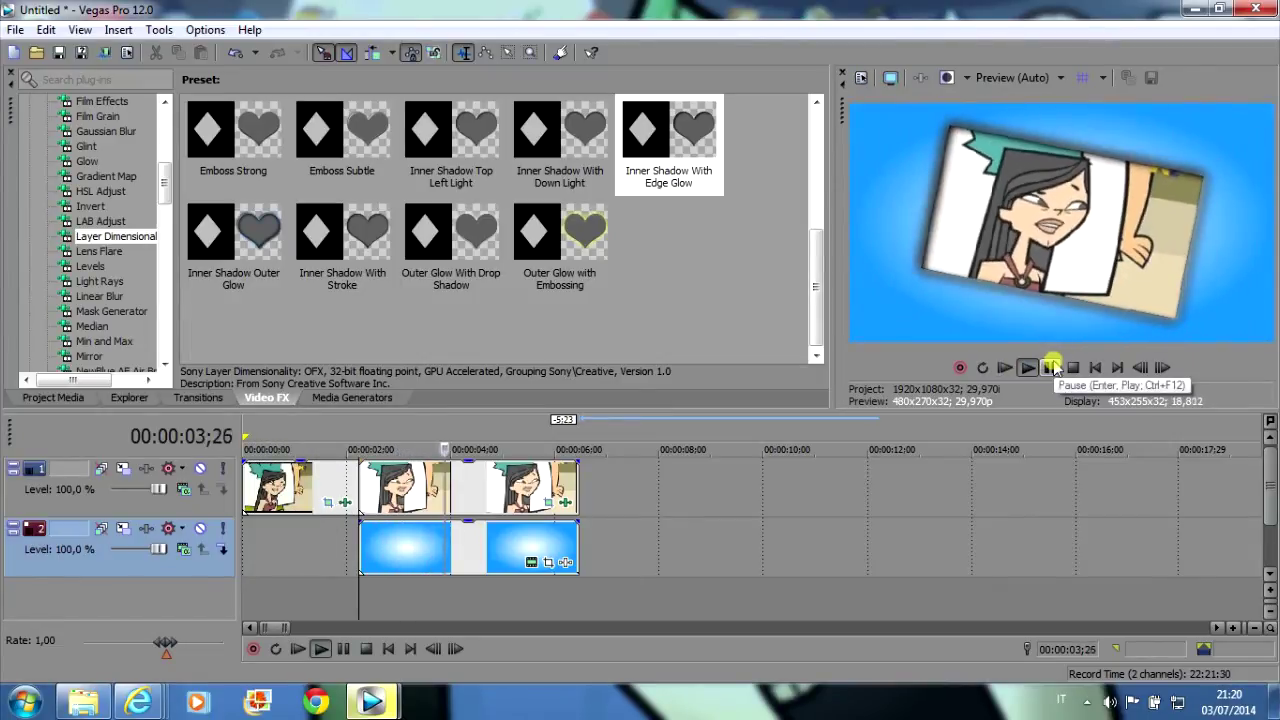
{"action": "left_click", "coordinate": [1052, 368]}
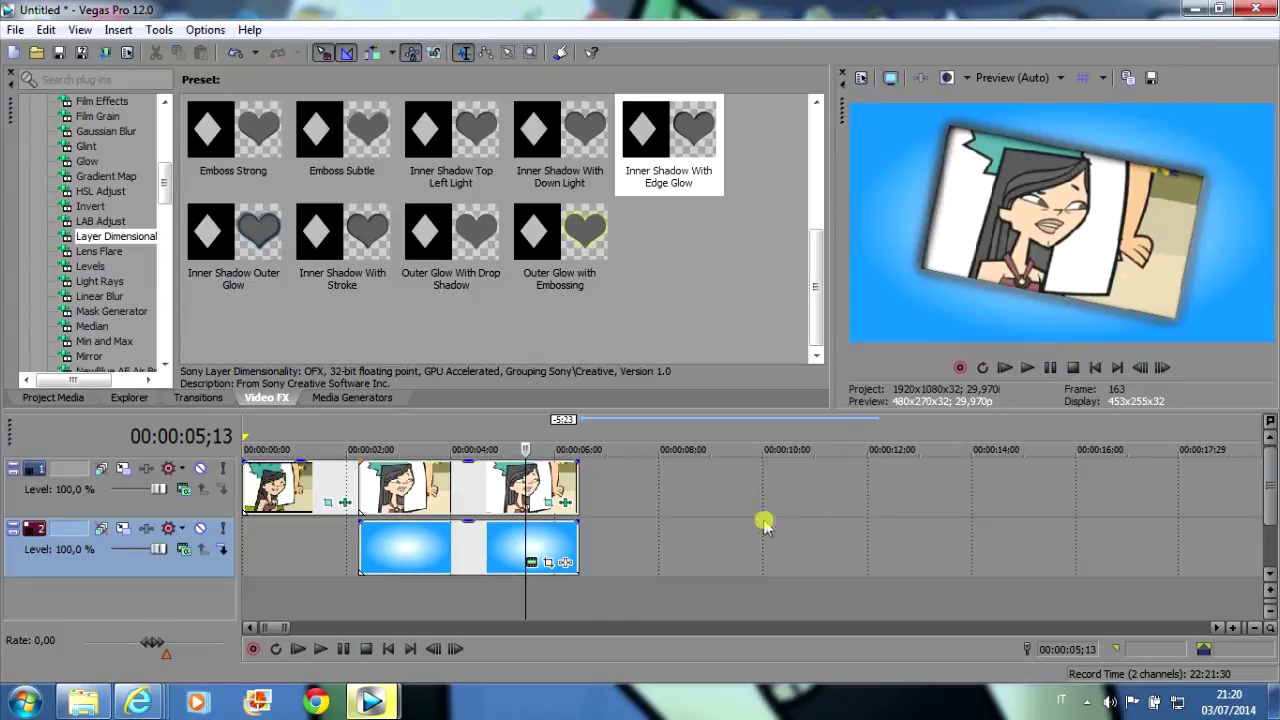
- Import "total drama mask made by pandorina98" from Sparkles + Masks onto a new top video track at 00:00:02;07 and delete its audio track
{"action": "right_click", "coordinate": [703, 479]}
{"action": "left_click", "coordinate": [760, 309]}
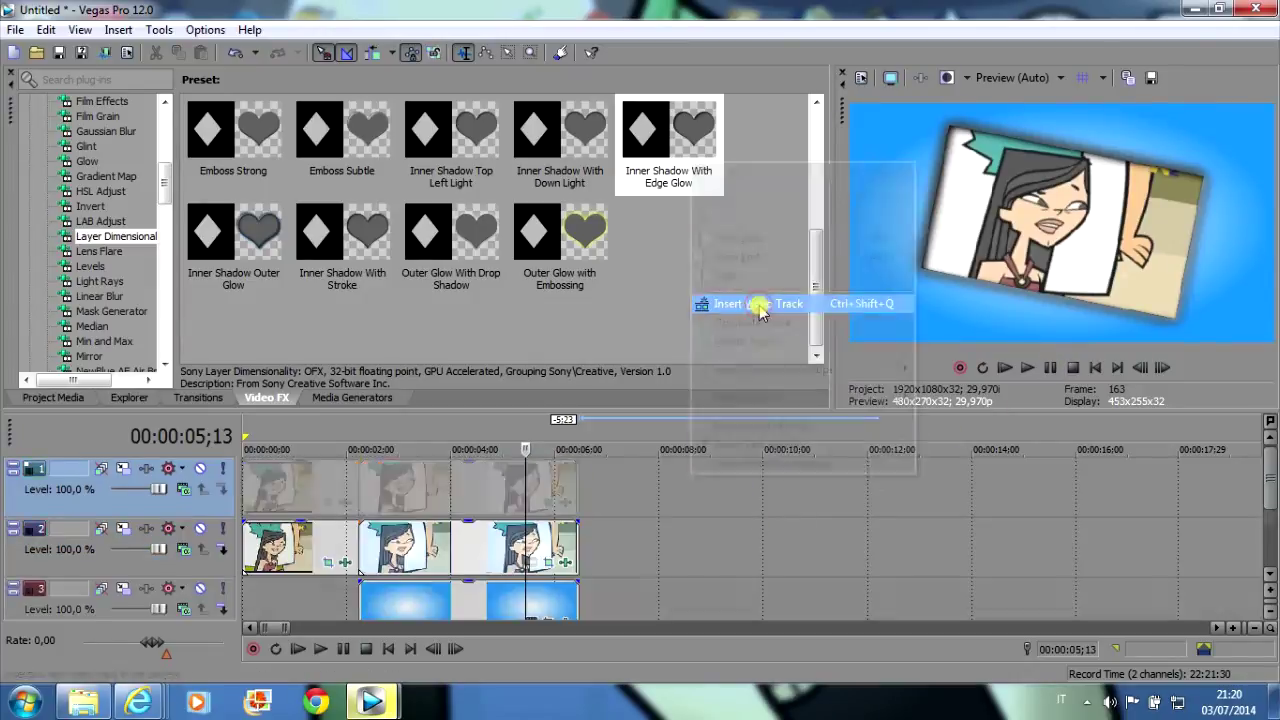
{"action": "left_click", "coordinate": [360, 488]}
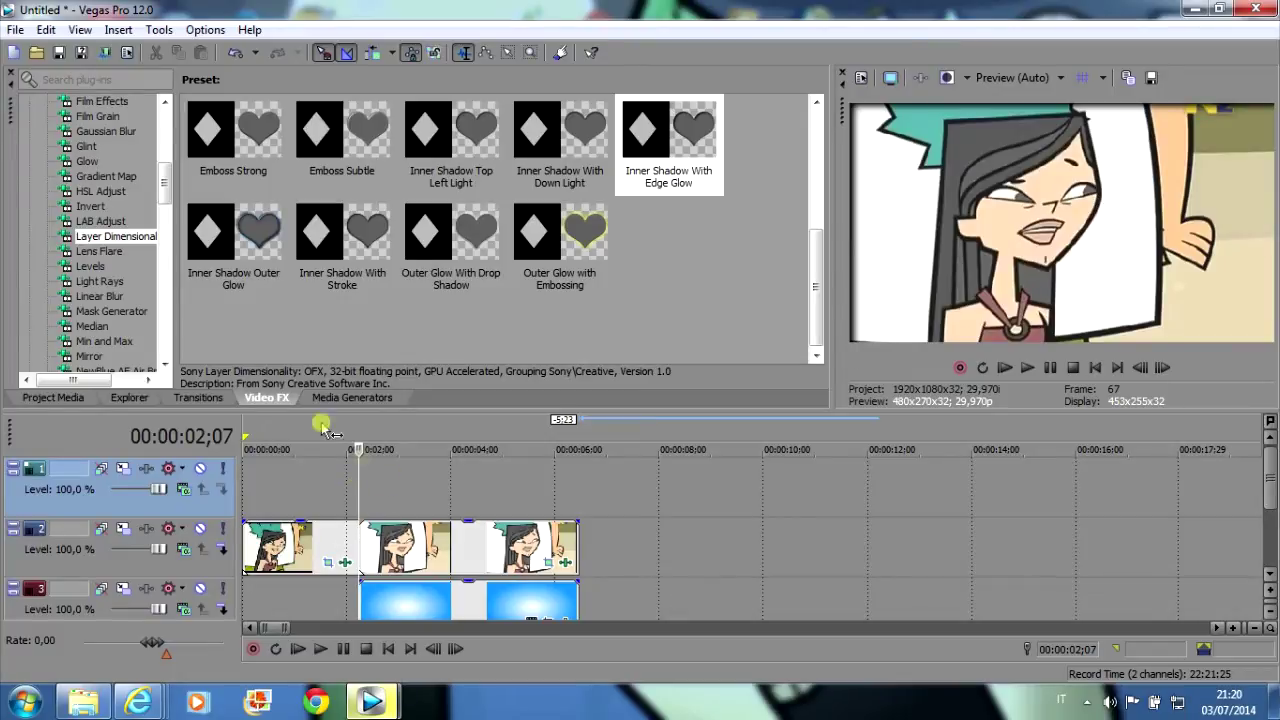
{"action": "scroll", "coordinate": [828, 232], "scroll_direction": "down", "scroll_amount": 5}
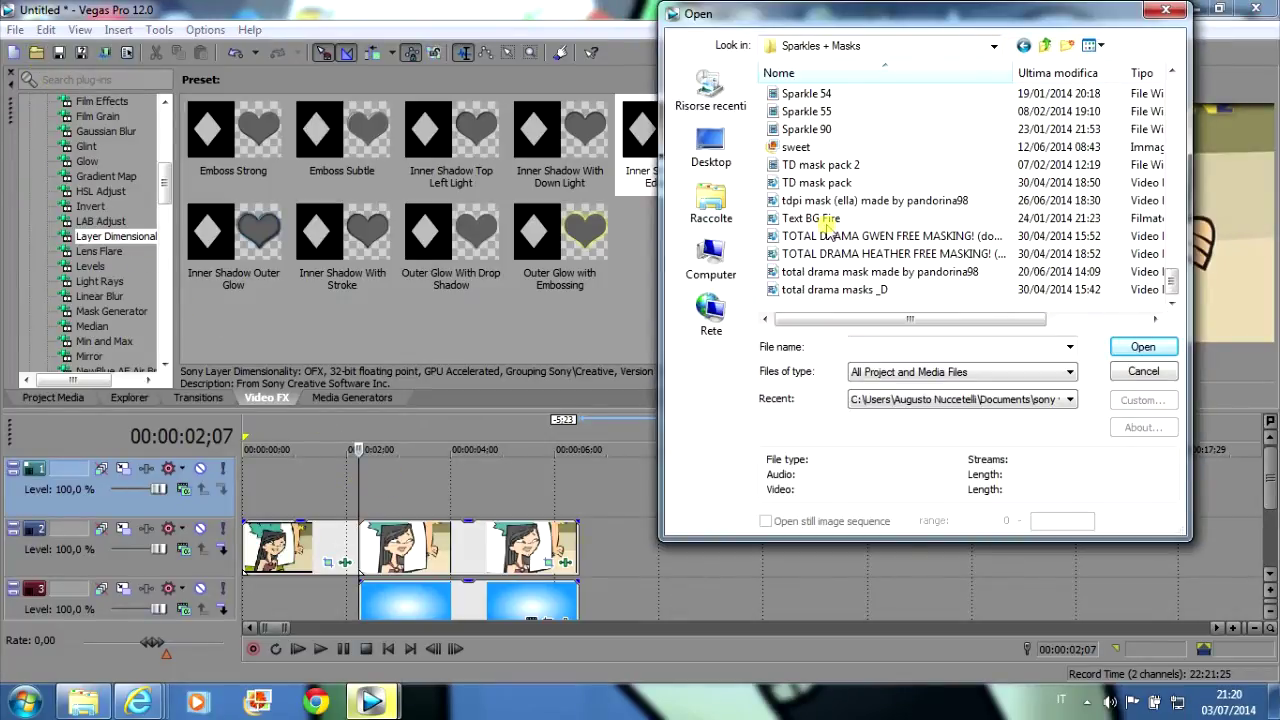
{"action": "double_click", "coordinate": [845, 271]}
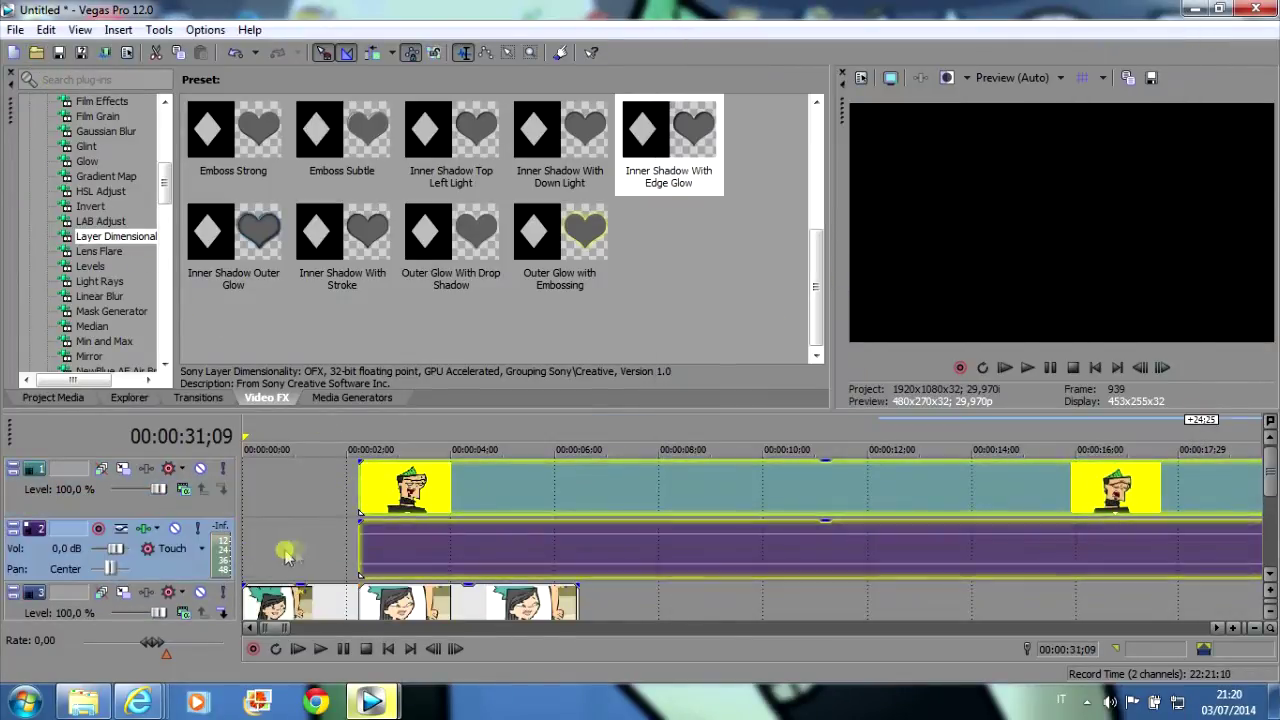
{"action": "right_click", "coordinate": [66, 530]}
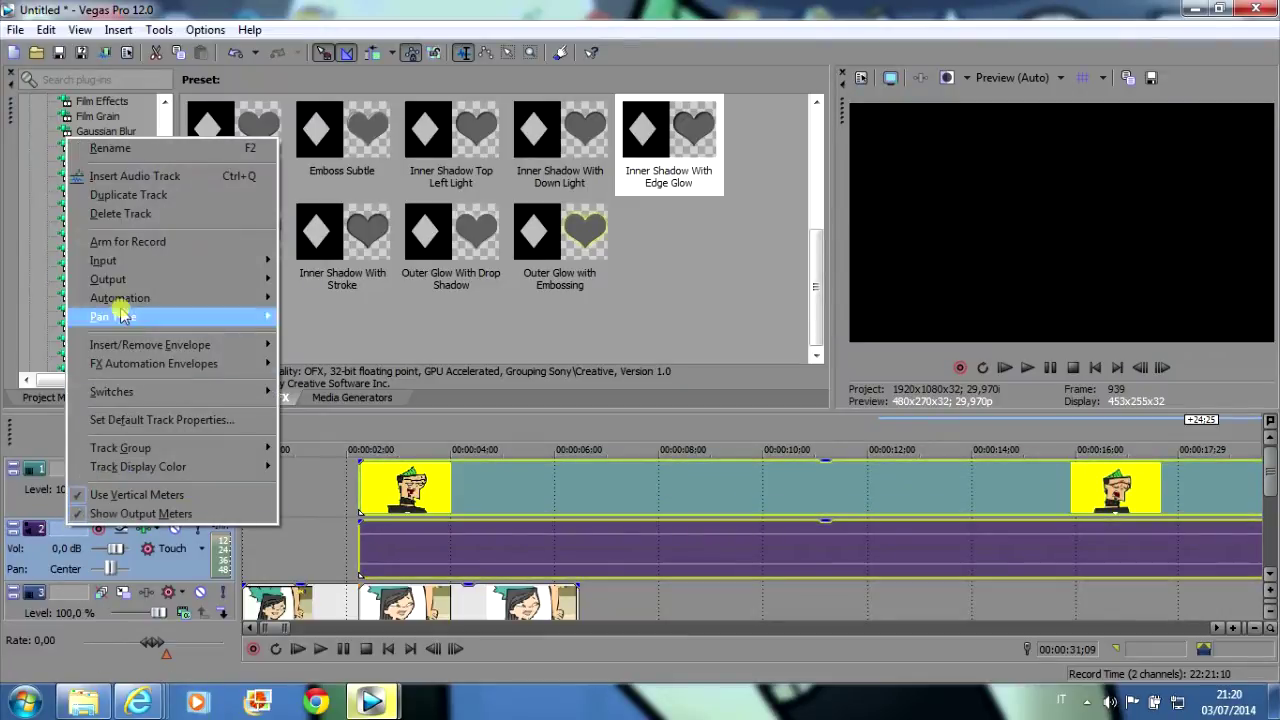
{"action": "left_click", "coordinate": [135, 214]}
- Split the yellow-background mask clip at 00:00:04;17 and delete the part after it
{"action": "left_click", "coordinate": [370, 447]}
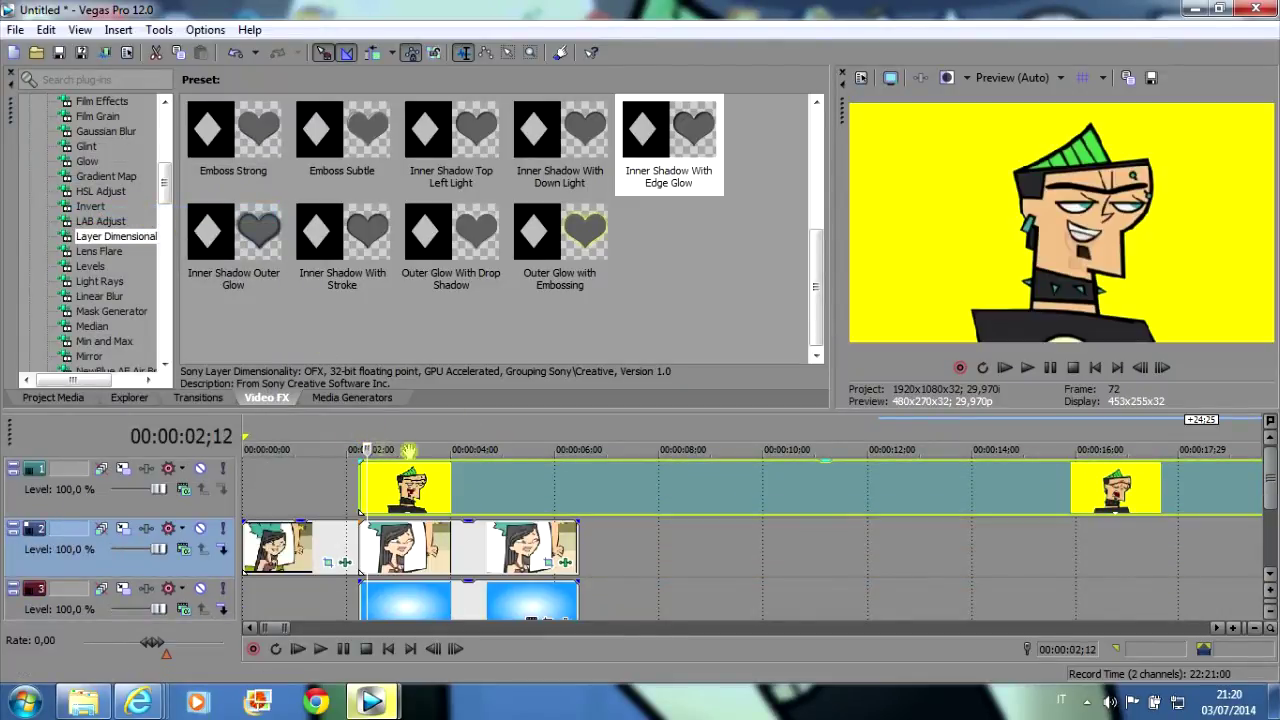
{"action": "left_click", "coordinate": [1163, 368]}
{"action": "left_click", "coordinate": [1163, 368]}
{"action": "left_click", "coordinate": [1163, 368]}
{"action": "left_click", "coordinate": [1140, 368]}
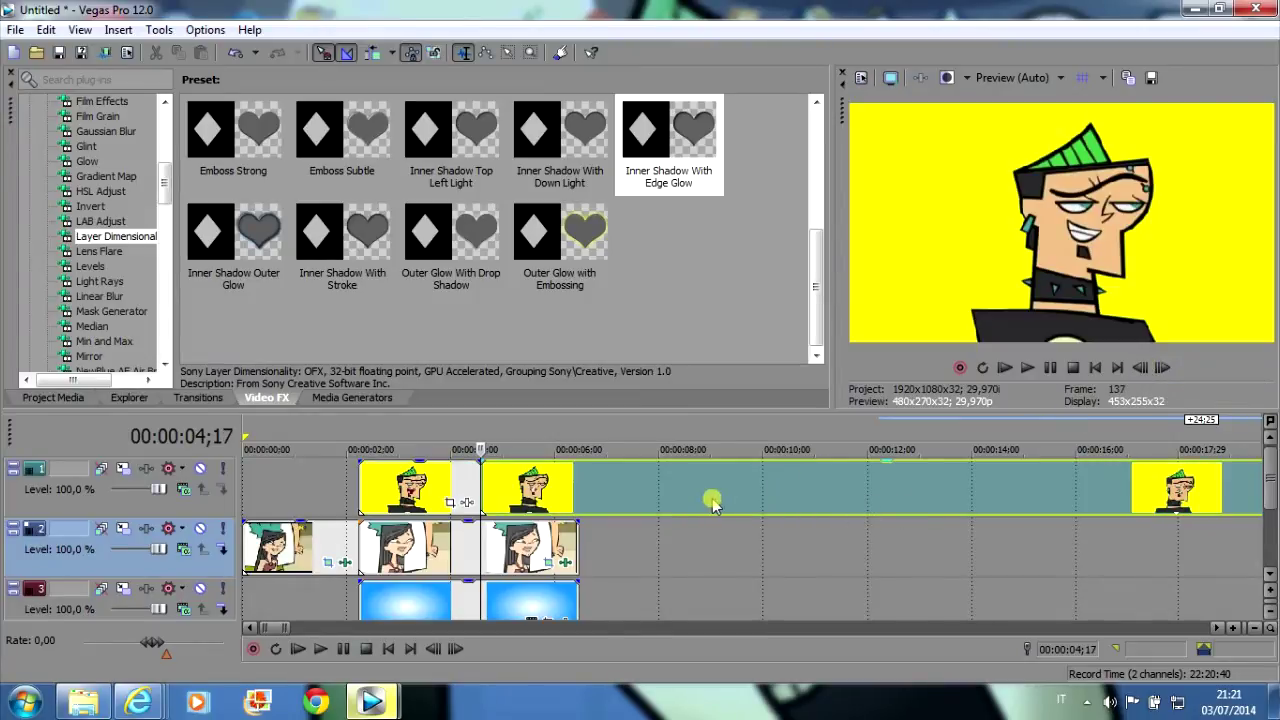
{"action": "right_click", "coordinate": [709, 494]}
{"action": "left_click", "coordinate": [760, 309]}
- Extend the mask clip's end to 00:00:06;14 to match the still's end and scrub through it to check
{"action": "left_click_drag", "start_coordinate": [479, 451], "coordinate": [438, 441]}
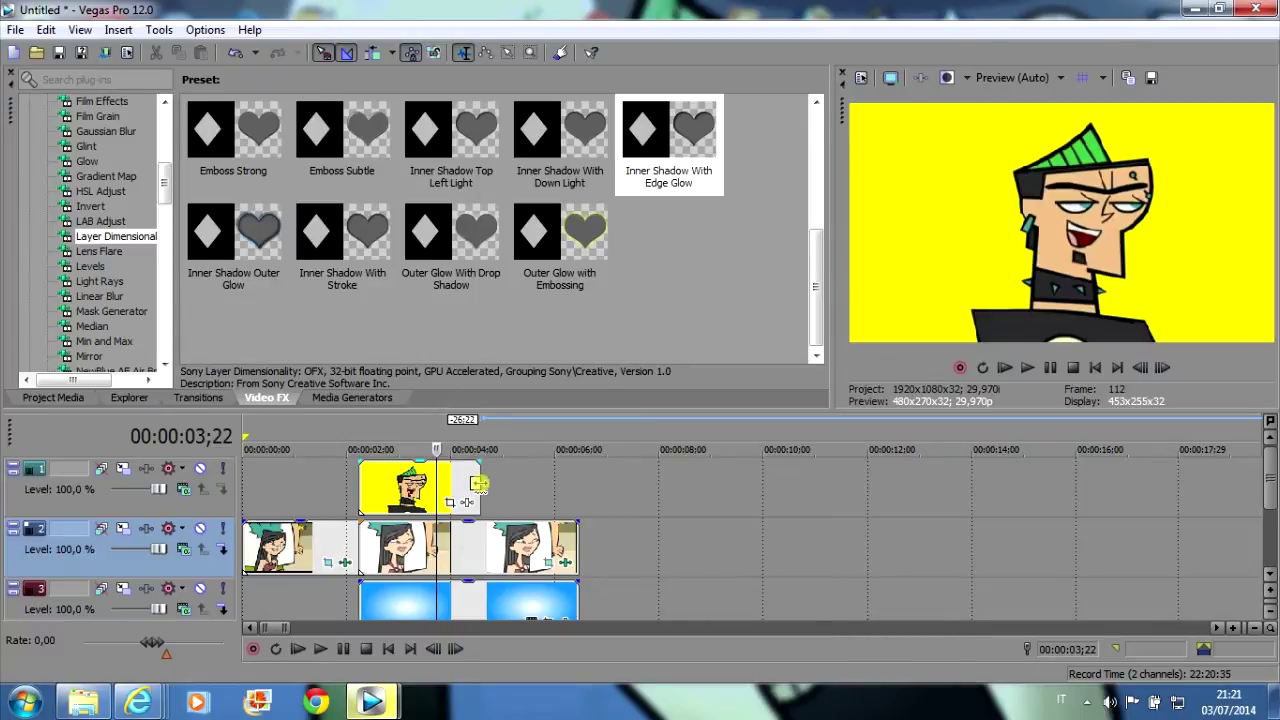
{"action": "left_click_drag", "start_coordinate": [479, 484], "coordinate": [576, 488]}
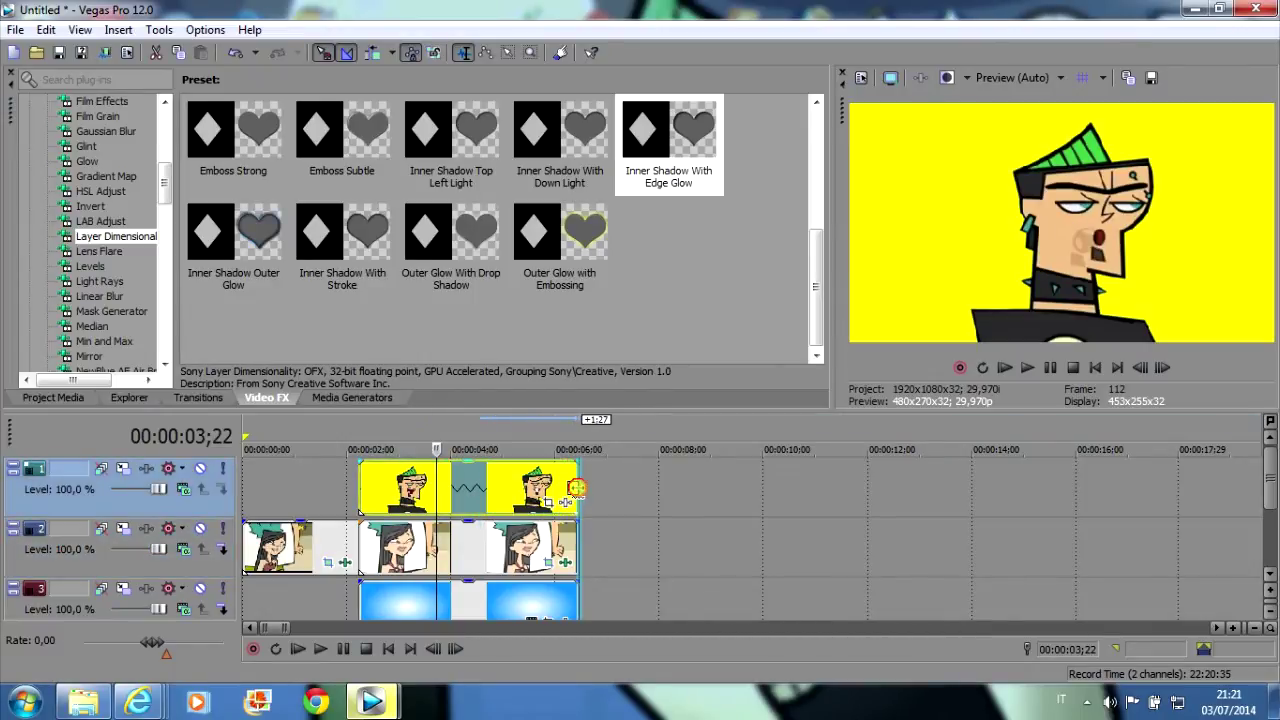
{"action": "left_click", "coordinate": [454, 441]}
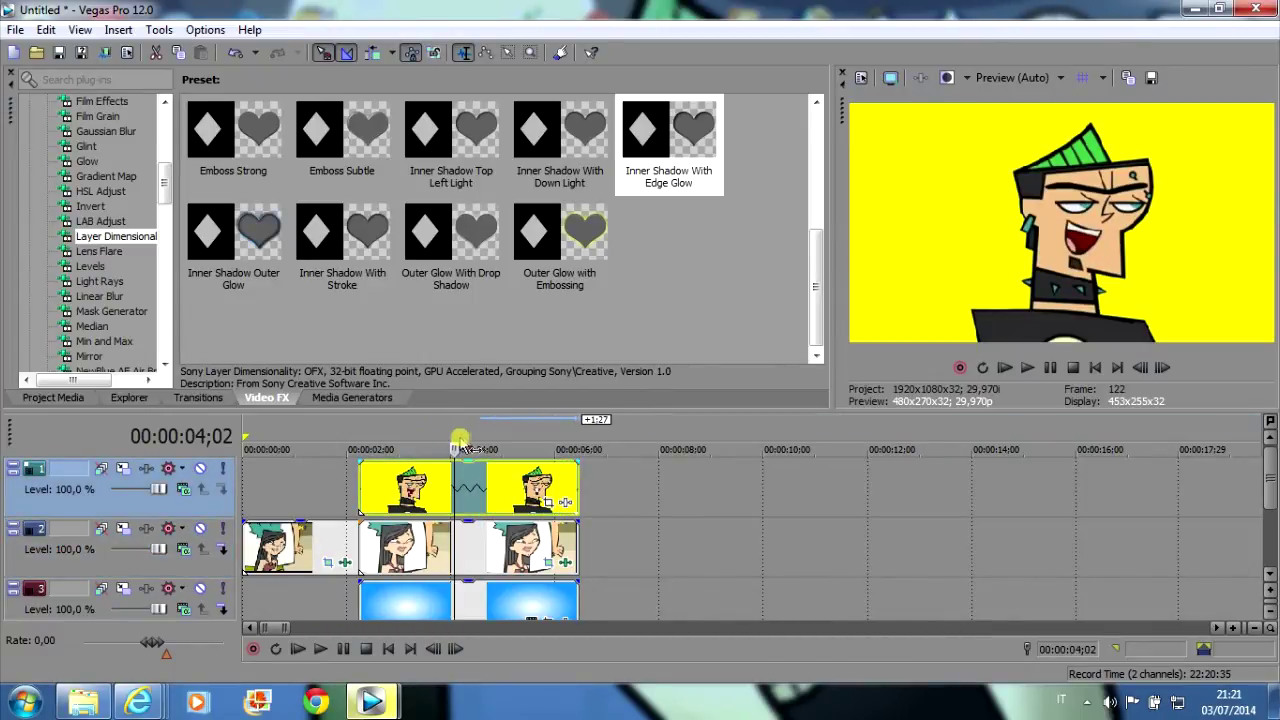
{"action": "left_click", "coordinate": [389, 441]}
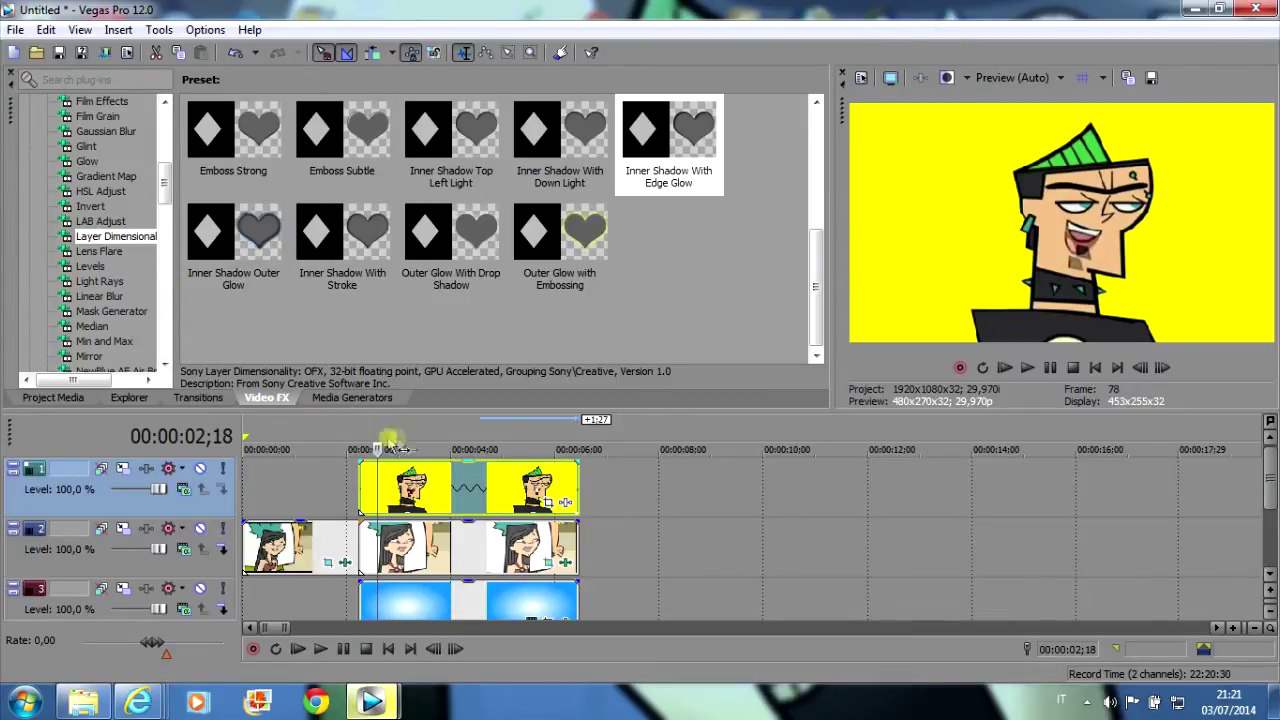
- Apply the default Chroma Keyer effect to the yellow-background mask clip, with the playhead at 00:00:06;00
{"action": "left_click", "coordinate": [484, 441]}
{"action": "left_click_drag", "start_coordinate": [484, 441], "coordinate": [488, 441]}
{"action": "left_click", "coordinate": [555, 441]}
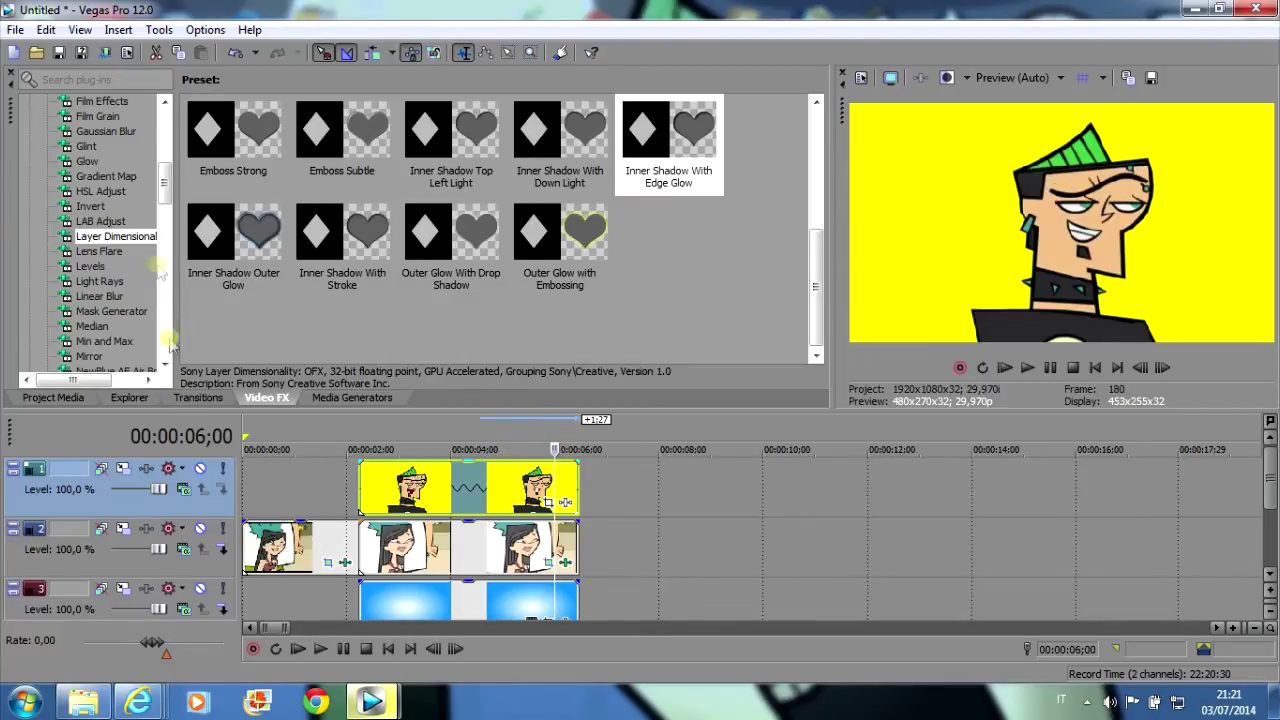
{"action": "left_click_drag", "start_coordinate": [165, 192], "coordinate": [410, 440]}
{"action": "left_click", "coordinate": [108, 161]}
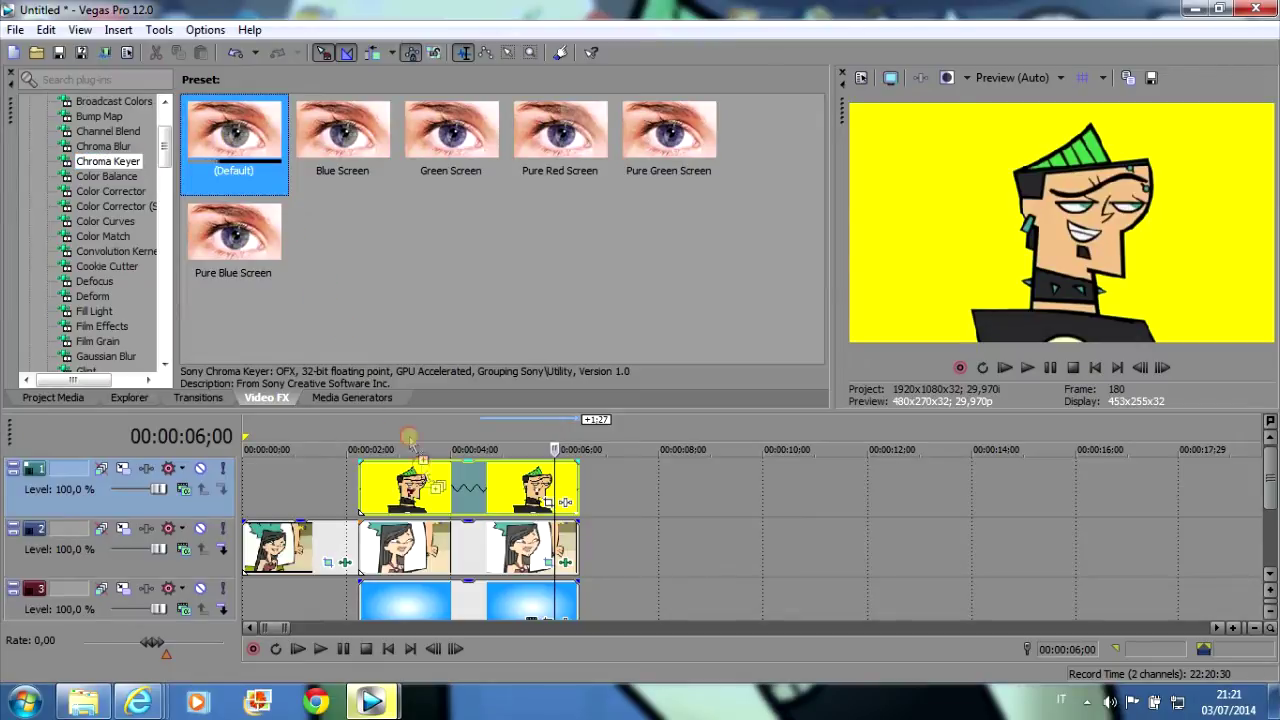
{"action": "left_click_drag", "start_coordinate": [441, 500], "coordinate": [443, 502]}
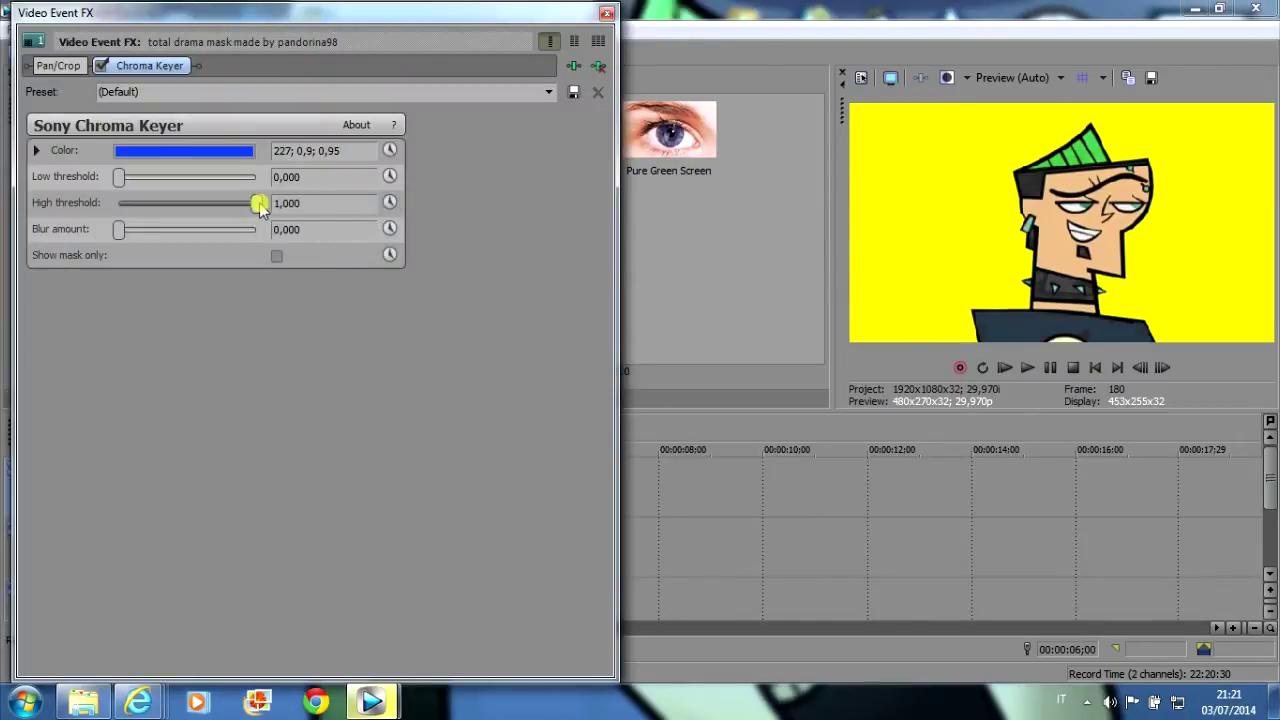
- Key out the mask clip's yellow by sampling it from the preview, with high threshold 0,000 and low threshold about 0,429
{"action": "left_click_drag", "start_coordinate": [256, 206], "coordinate": [142, 211]}
{"action": "left_click", "coordinate": [155, 152]}
{"action": "left_click", "coordinate": [171, 176]}
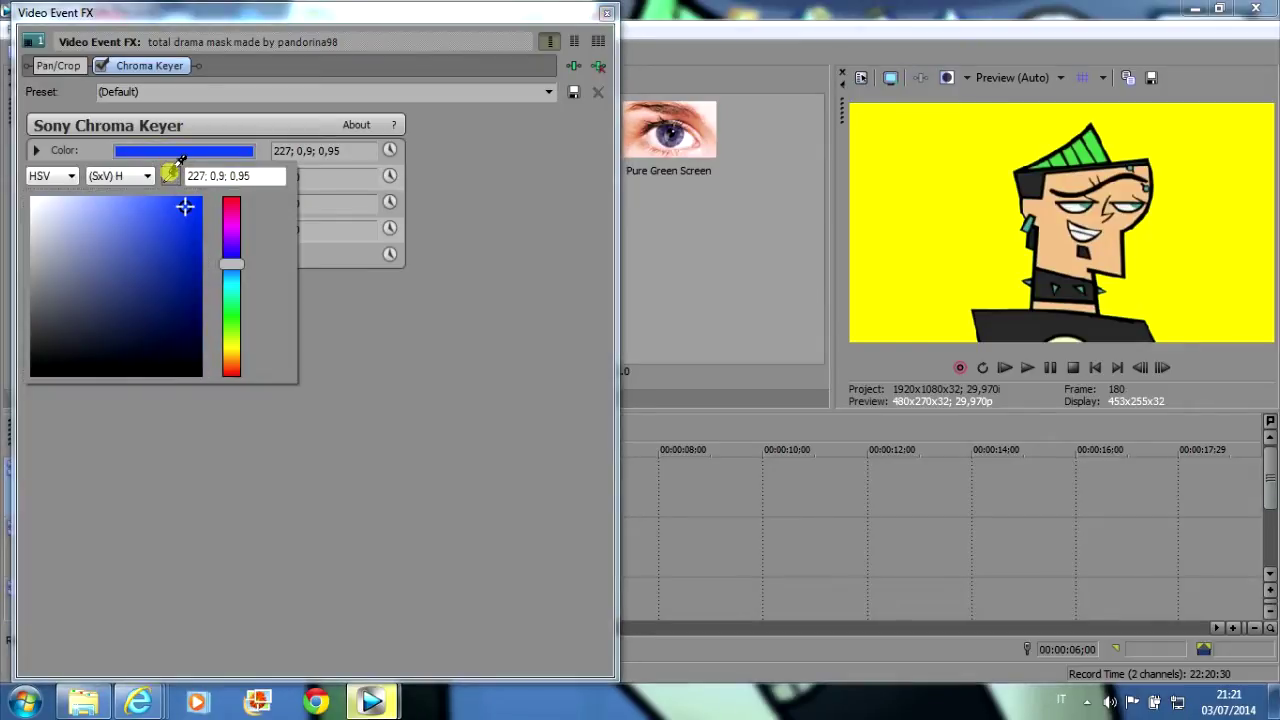
{"action": "left_click", "coordinate": [942, 174]}
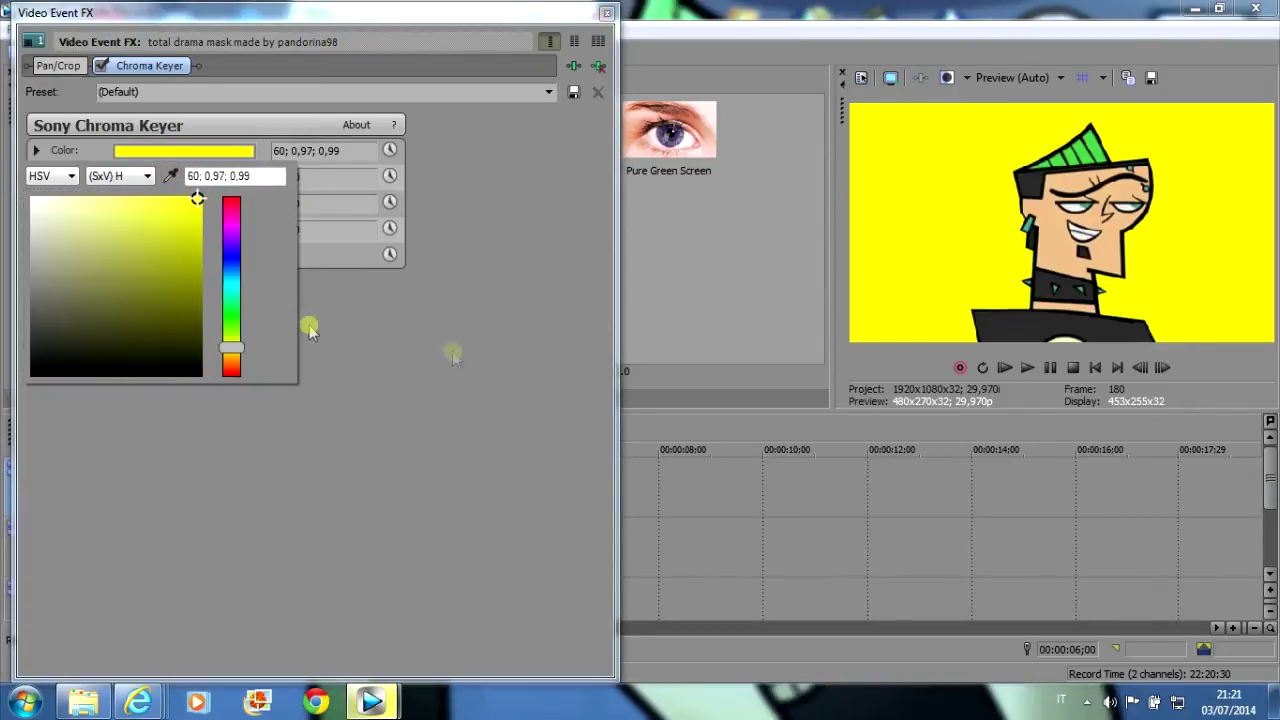
{"action": "left_click", "coordinate": [312, 358]}
{"action": "left_click_drag", "start_coordinate": [120, 184], "coordinate": [127, 186]}
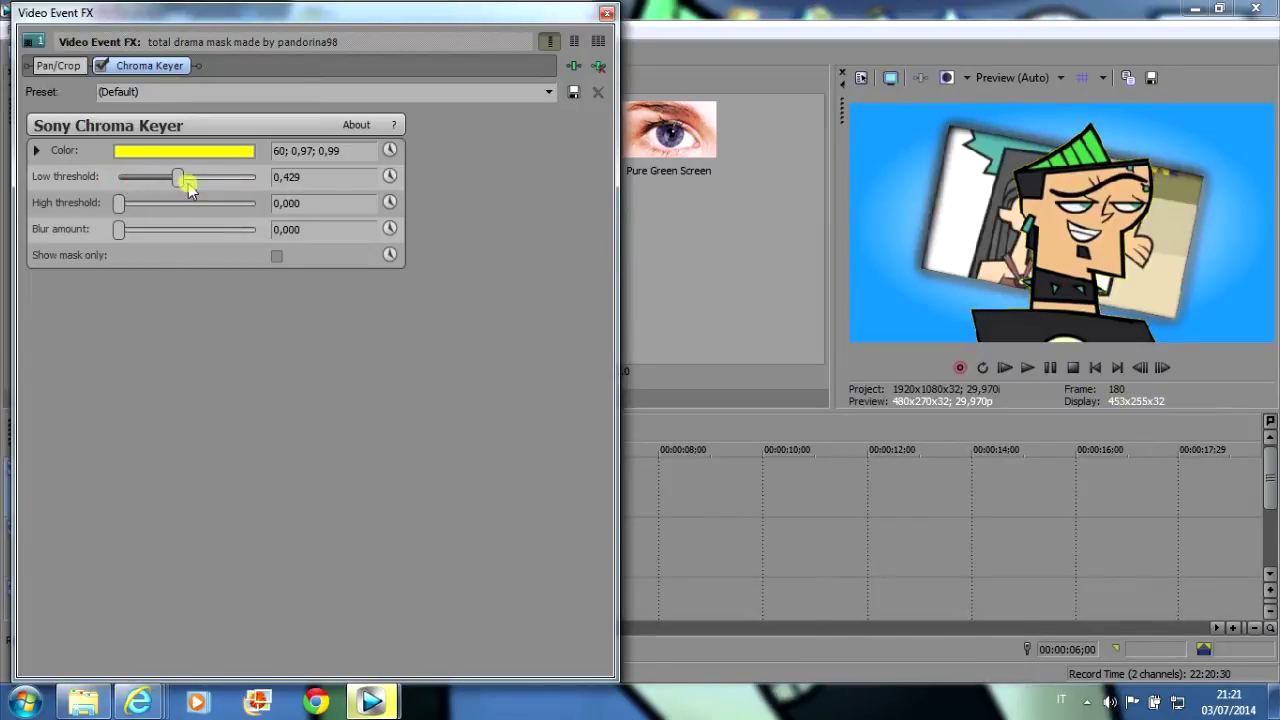
{"action": "left_click", "coordinate": [606, 14]}
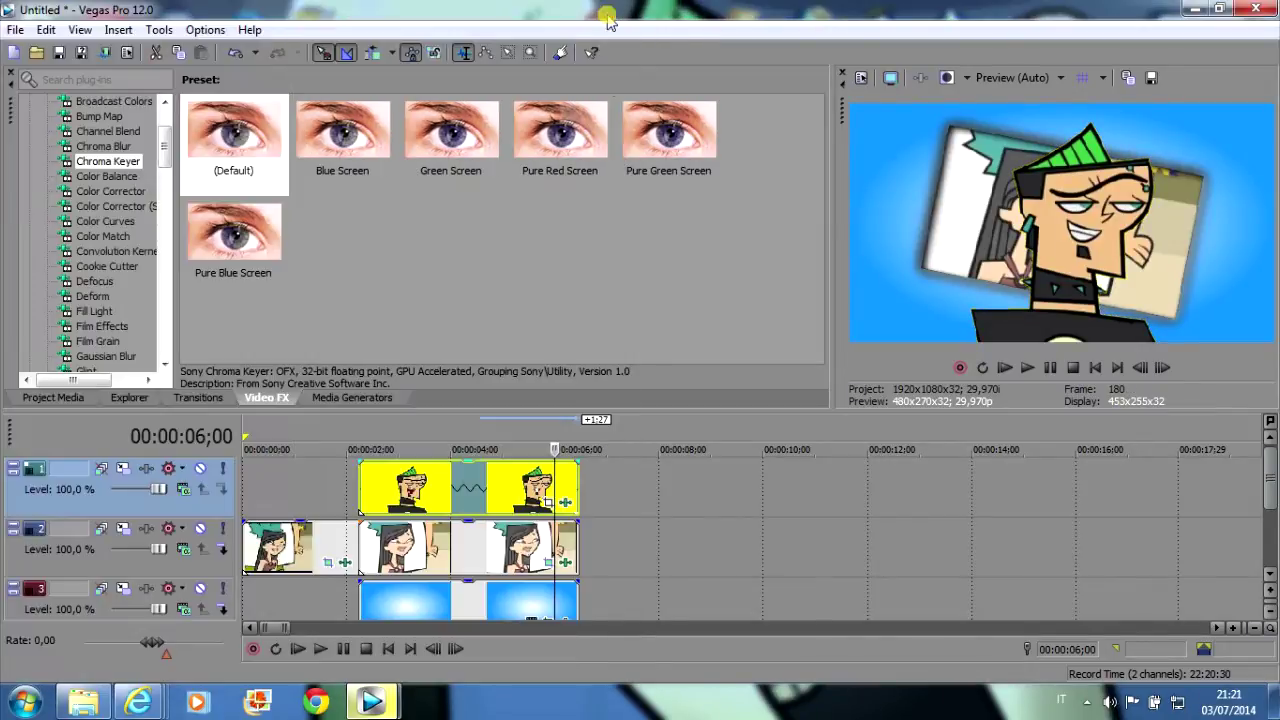
- Shift the mask clip's crop frame to X Center 1.018,0 so the character sits beside the tilted still
{"action": "left_click", "coordinate": [551, 504]}
{"action": "left_click_drag", "start_coordinate": [334, 288], "coordinate": [427, 290]}
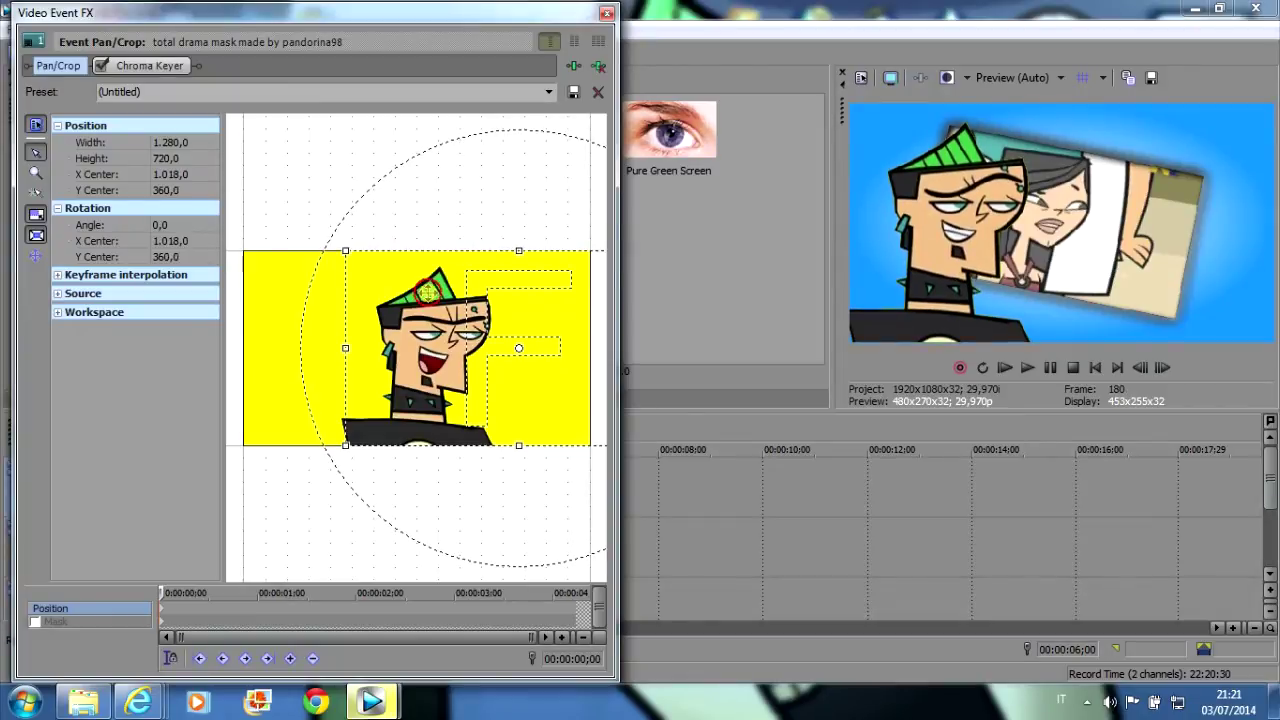
{"action": "left_click_drag", "start_coordinate": [427, 291], "coordinate": [427, 290]}
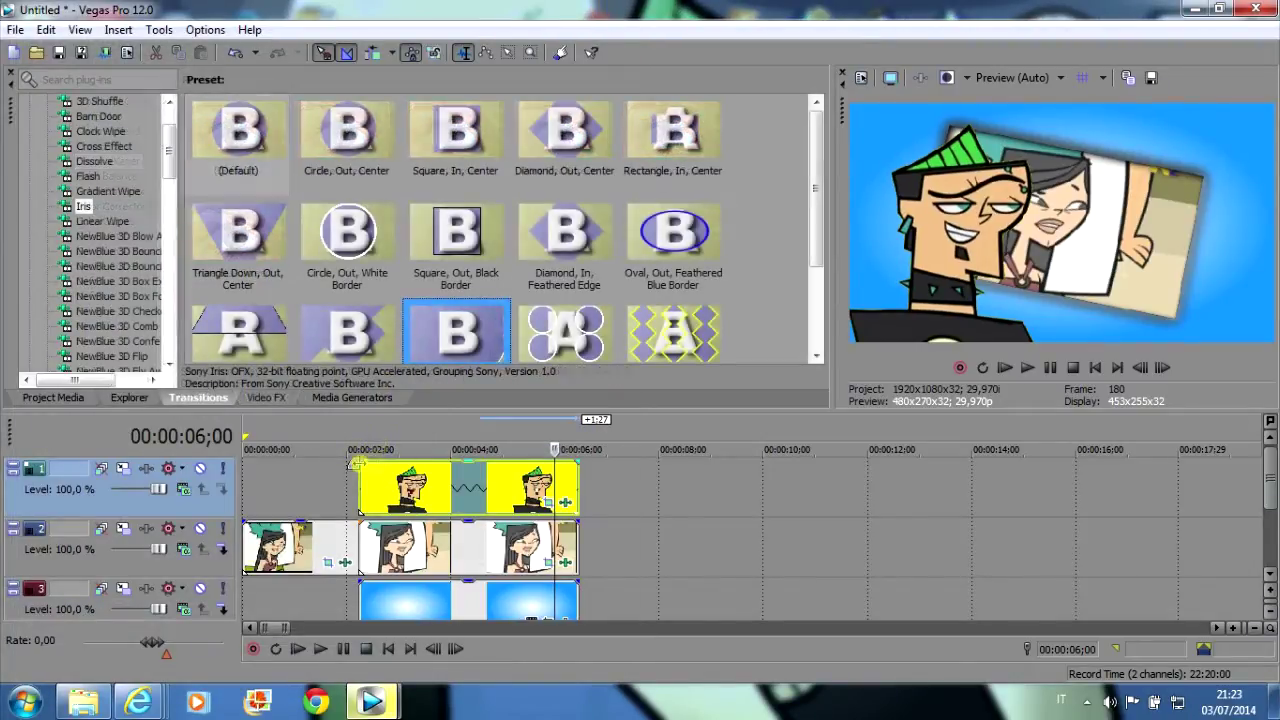
- Try the Iris transition's Oval, Out, Feathered Blue Border preset on the mask clip's start and view it at 00:00:04;13
{"action": "left_click_drag", "start_coordinate": [456, 330], "coordinate": [412, 481]}
{"action": "left_click", "coordinate": [475, 440]}
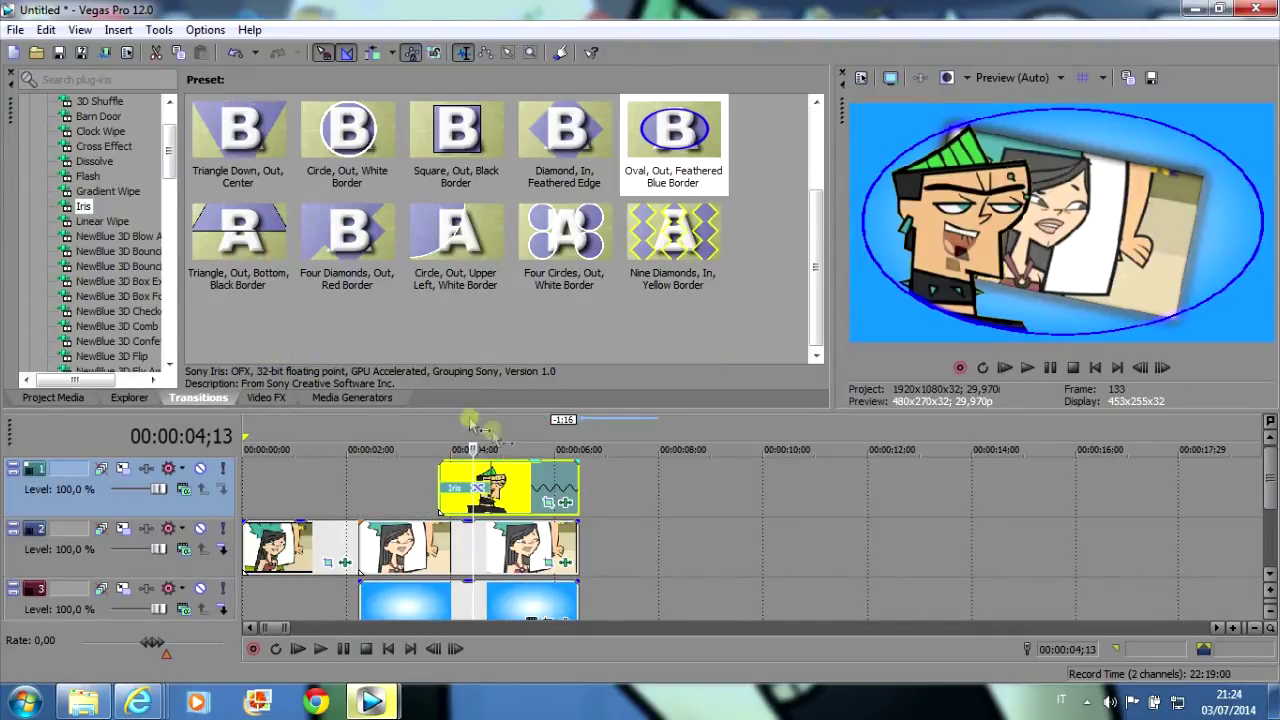
- Replace the mask clip's opening transition with the Slide In, Bottom-Up preset and play it
{"action": "left_click", "coordinate": [137, 236]}
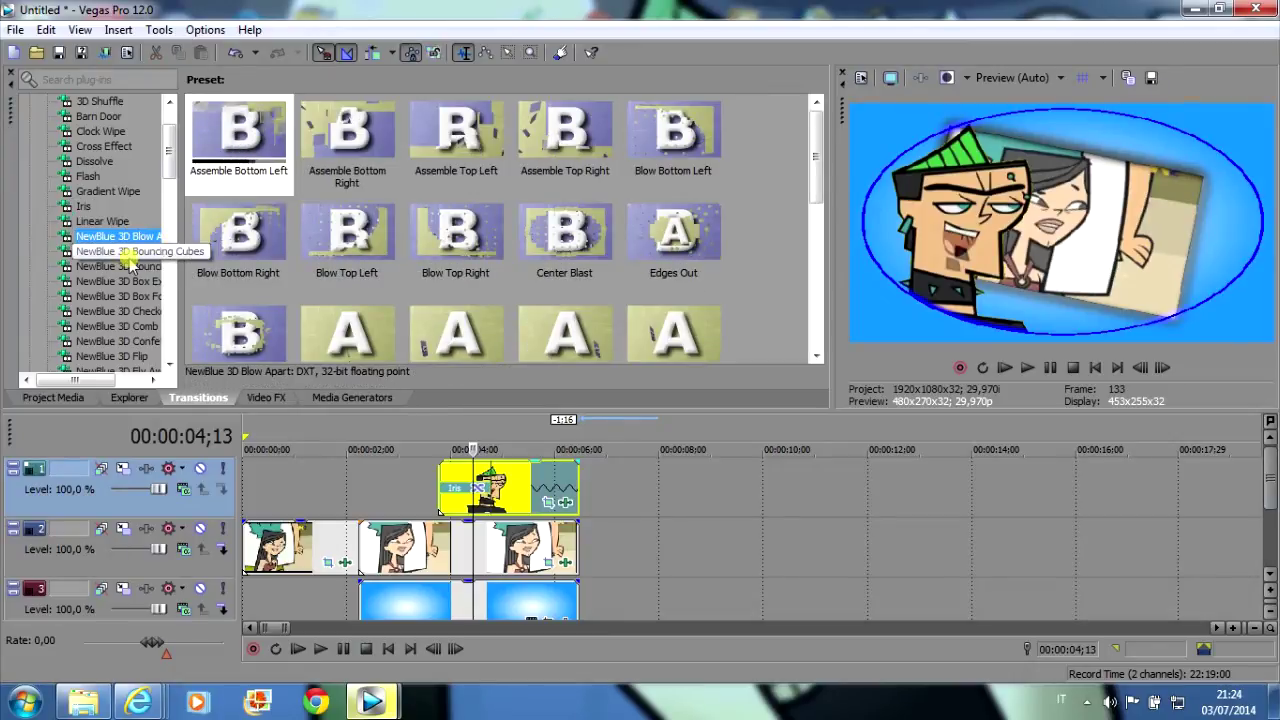
{"action": "left_click", "coordinate": [140, 131]}
{"action": "left_click_drag", "start_coordinate": [170, 135], "coordinate": [157, 330]}
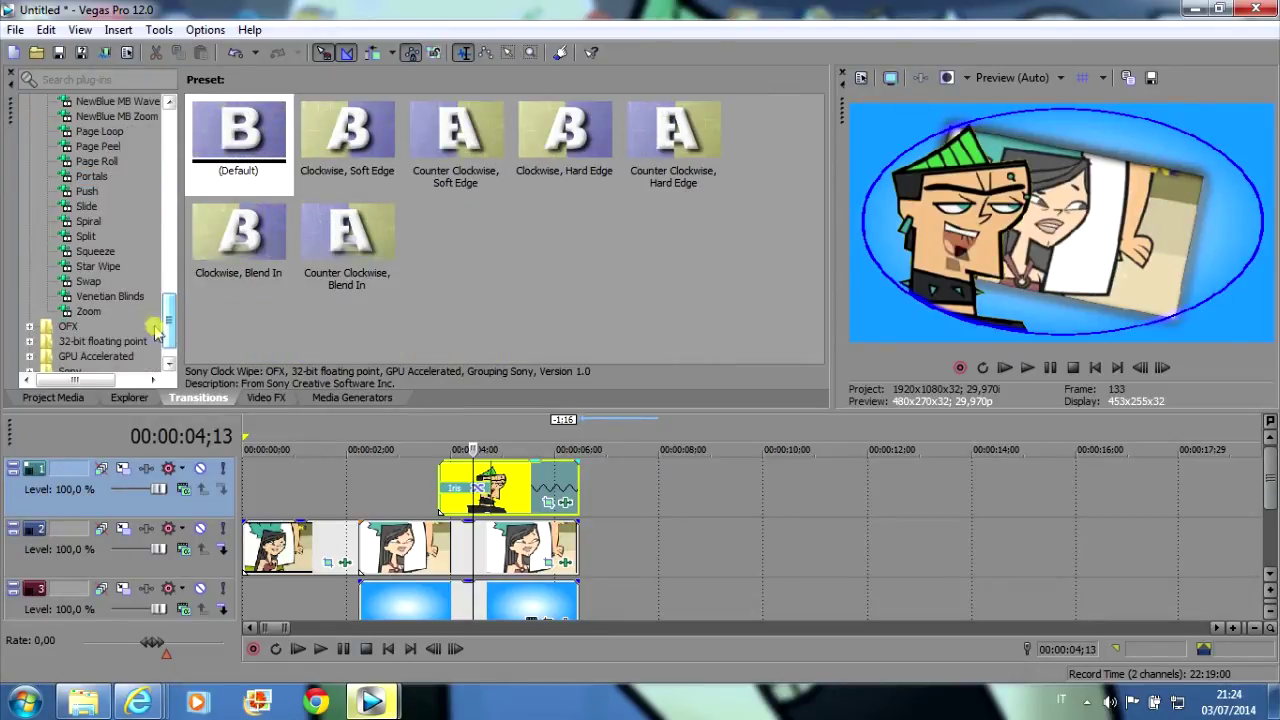
{"action": "left_click", "coordinate": [87, 206]}
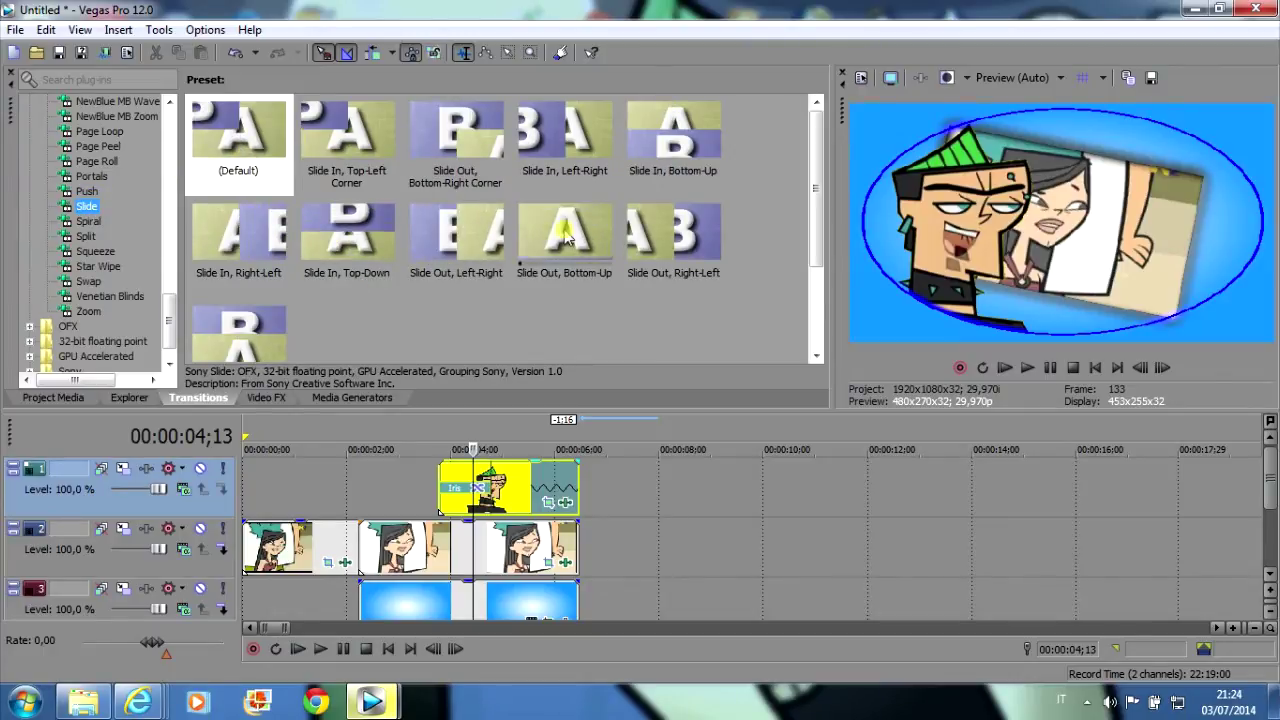
{"action": "left_click_drag", "start_coordinate": [673, 140], "coordinate": [462, 492]}
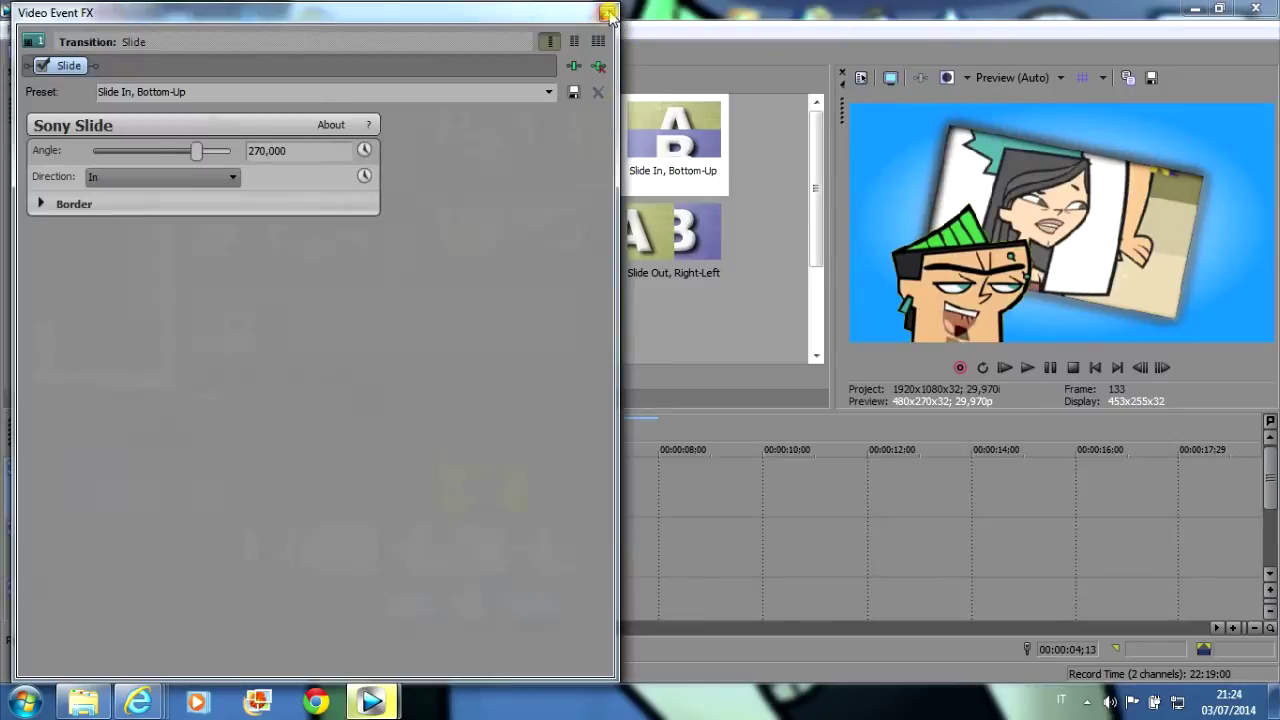
{"action": "left_click", "coordinate": [607, 13]}
{"action": "left_click", "coordinate": [1005, 368]}
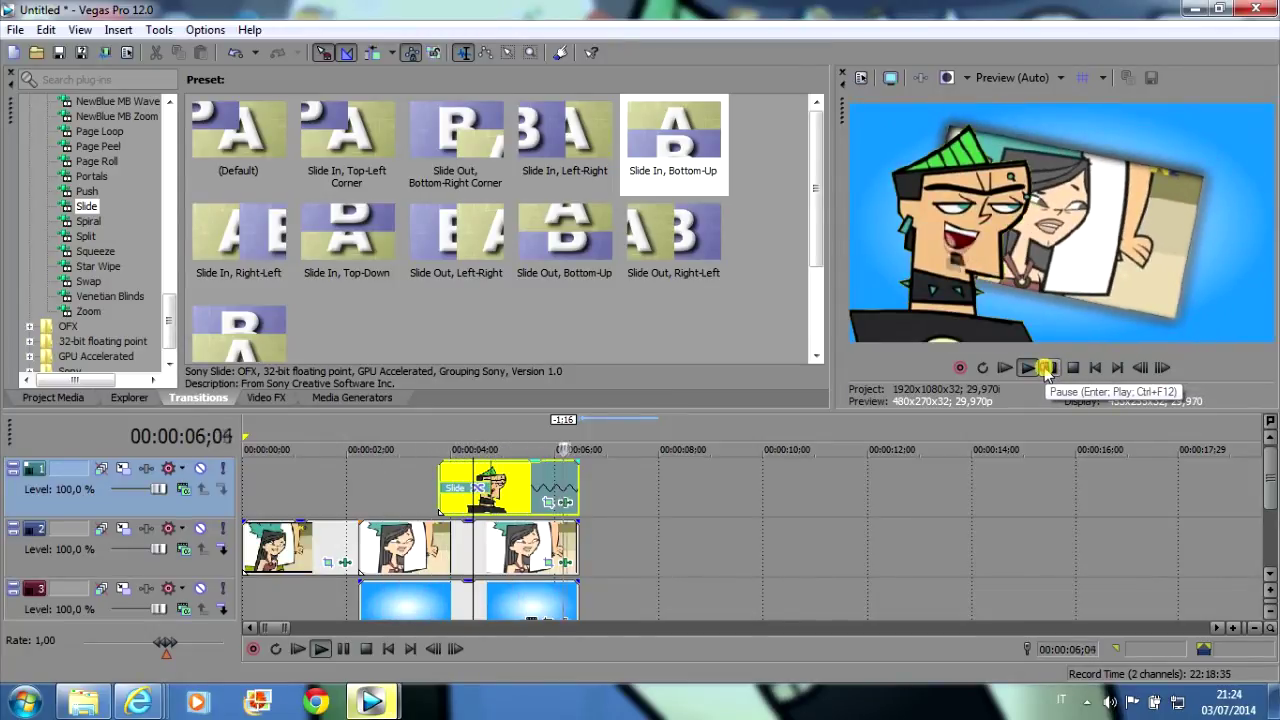
{"action": "left_click", "coordinate": [1047, 368]}
- Shorten the mask clip's slide-in transition to 00:00:00;20 and play it from just before the clip starts
{"action": "left_click_drag", "start_coordinate": [485, 497], "coordinate": [466, 503]}
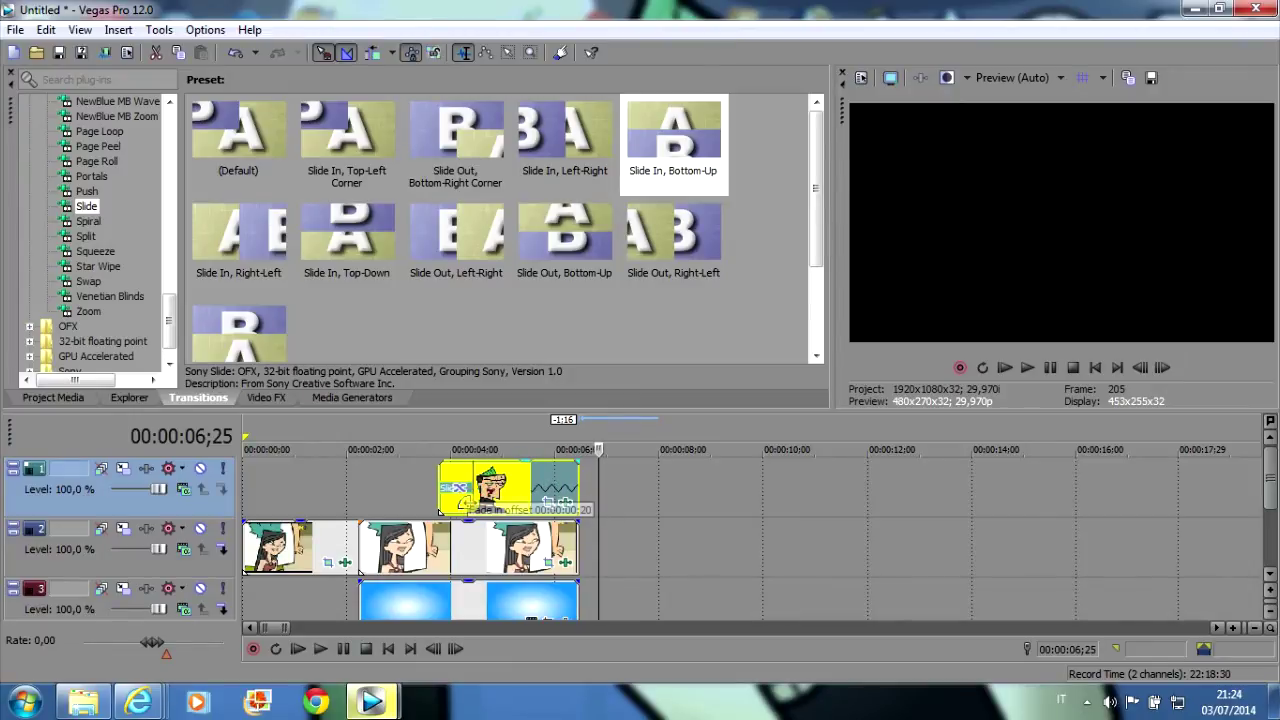
{"action": "left_click", "coordinate": [430, 432]}
{"action": "left_click", "coordinate": [1027, 369]}
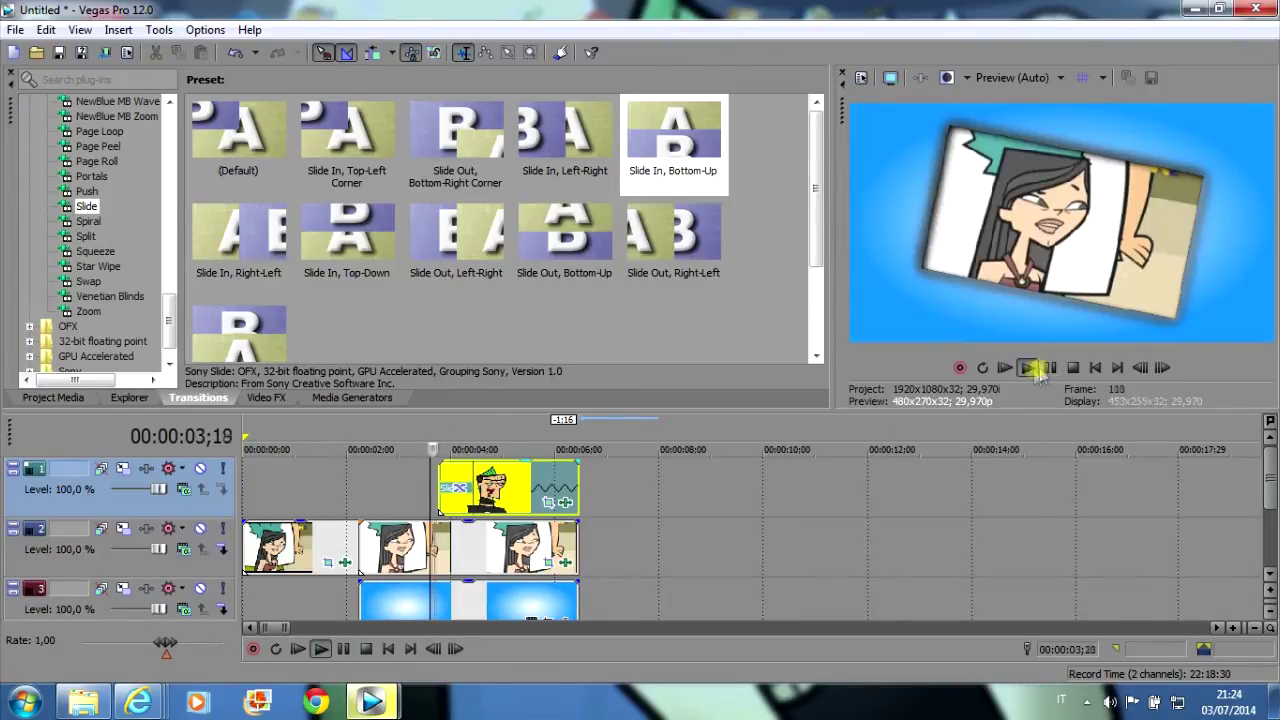
{"action": "left_click", "coordinate": [1046, 369]}
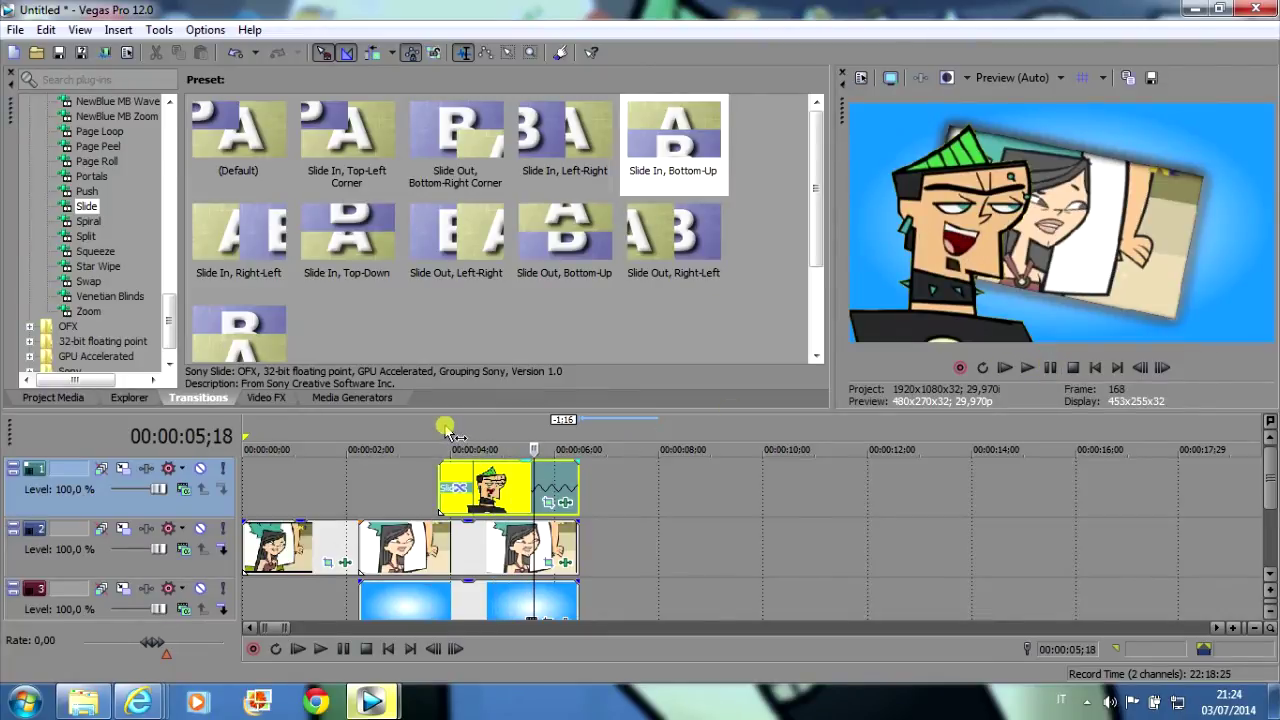
- Insert a new video track and move it above the mask clip's track
{"action": "right_click", "coordinate": [696, 522]}
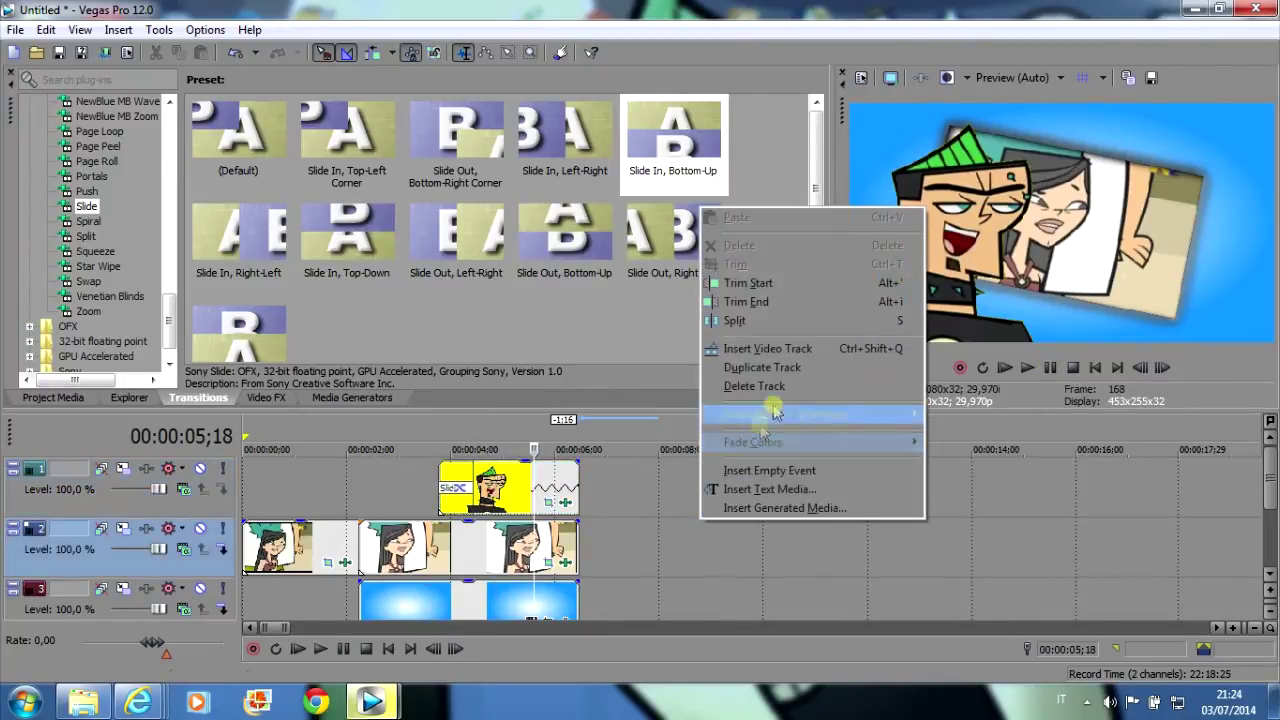
{"action": "left_click", "coordinate": [790, 350]}
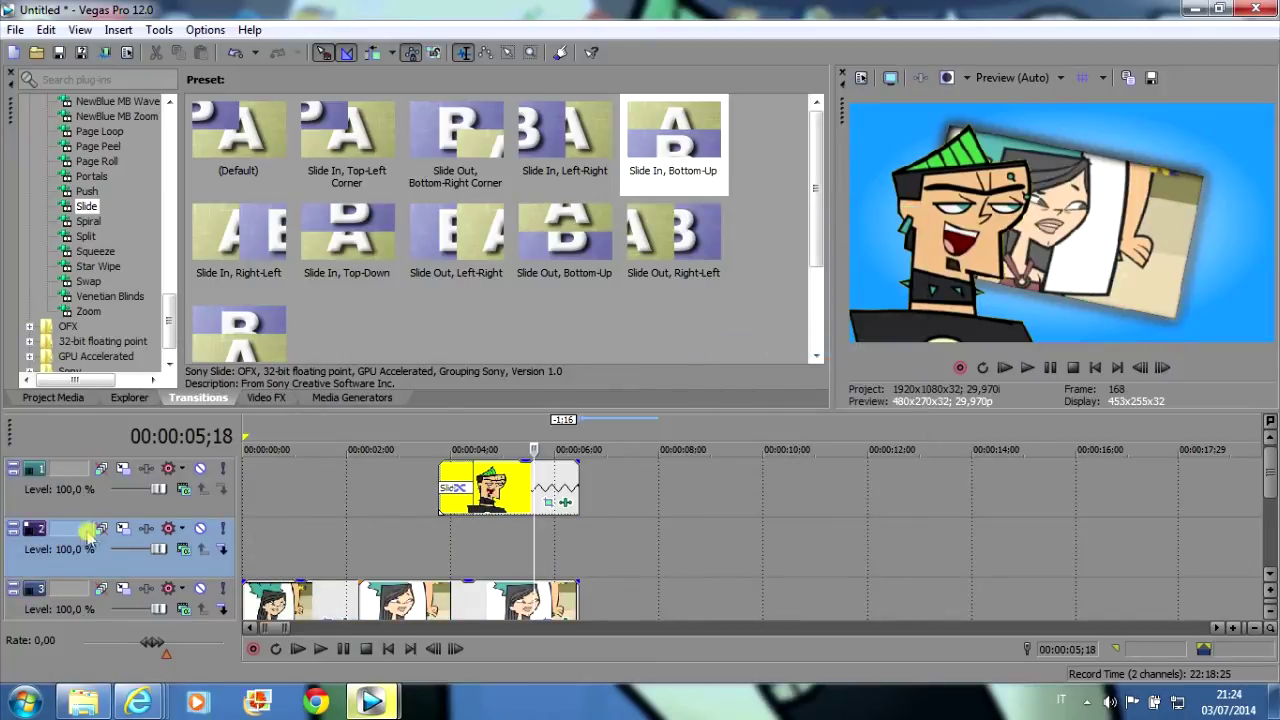
{"action": "left_click", "coordinate": [72, 445]}
{"action": "left_click_drag", "start_coordinate": [72, 445], "coordinate": [74, 447]}
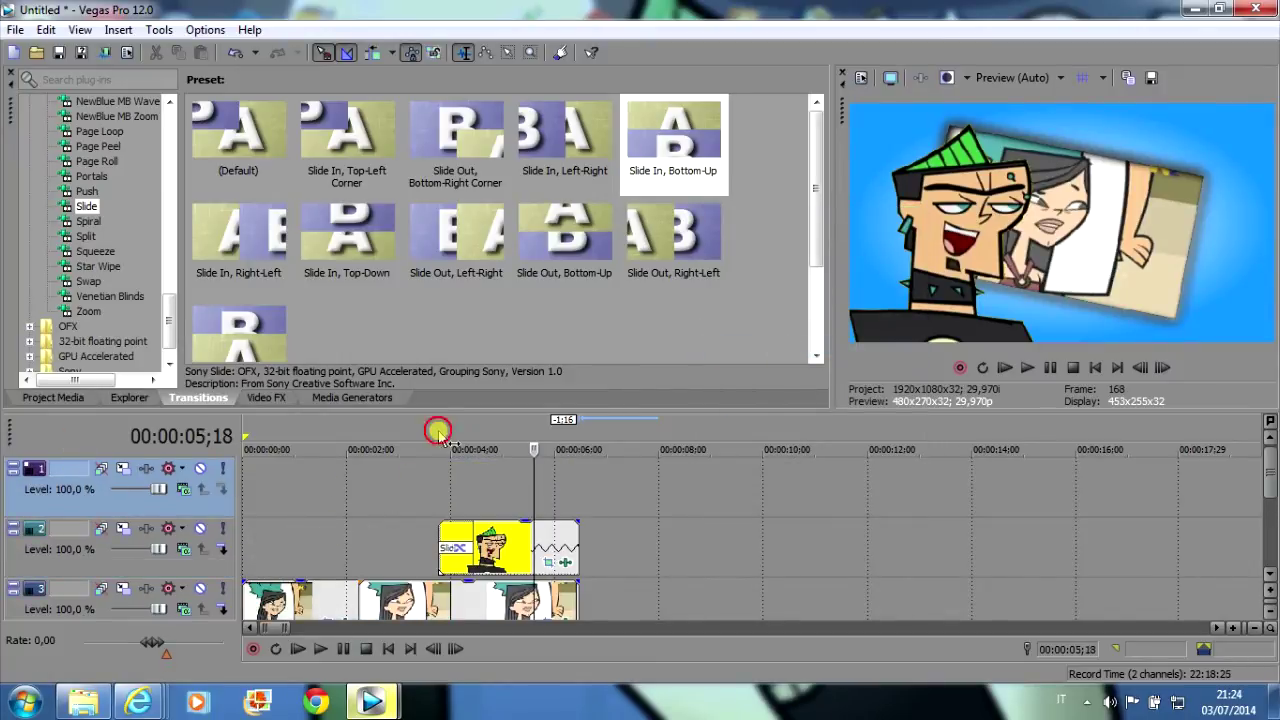
- Add (Legacy) Text with the Hot preset to the new track at 00:00:03;23 and trim its end to the mask clip's end
{"action": "left_click", "coordinate": [440, 432]}
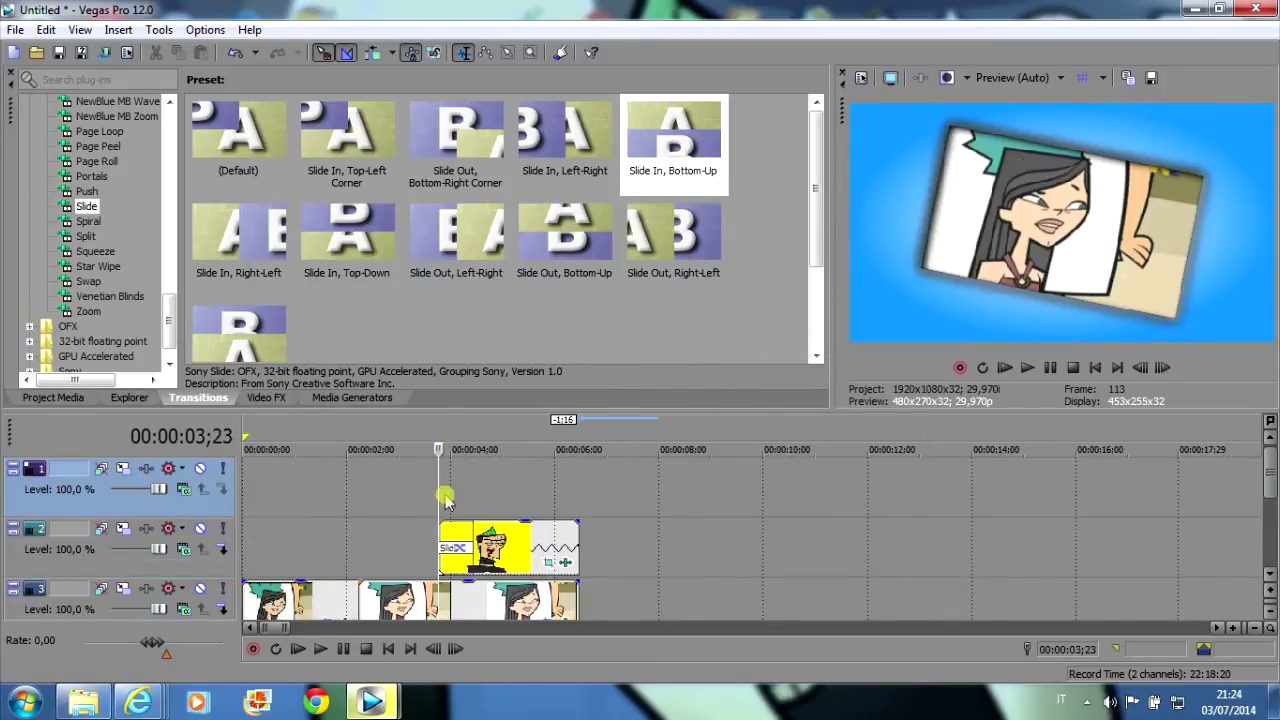
{"action": "left_click", "coordinate": [345, 398]}
{"action": "left_click", "coordinate": [108, 236]}
{"action": "left_click_drag", "start_coordinate": [445, 245], "coordinate": [451, 490]}
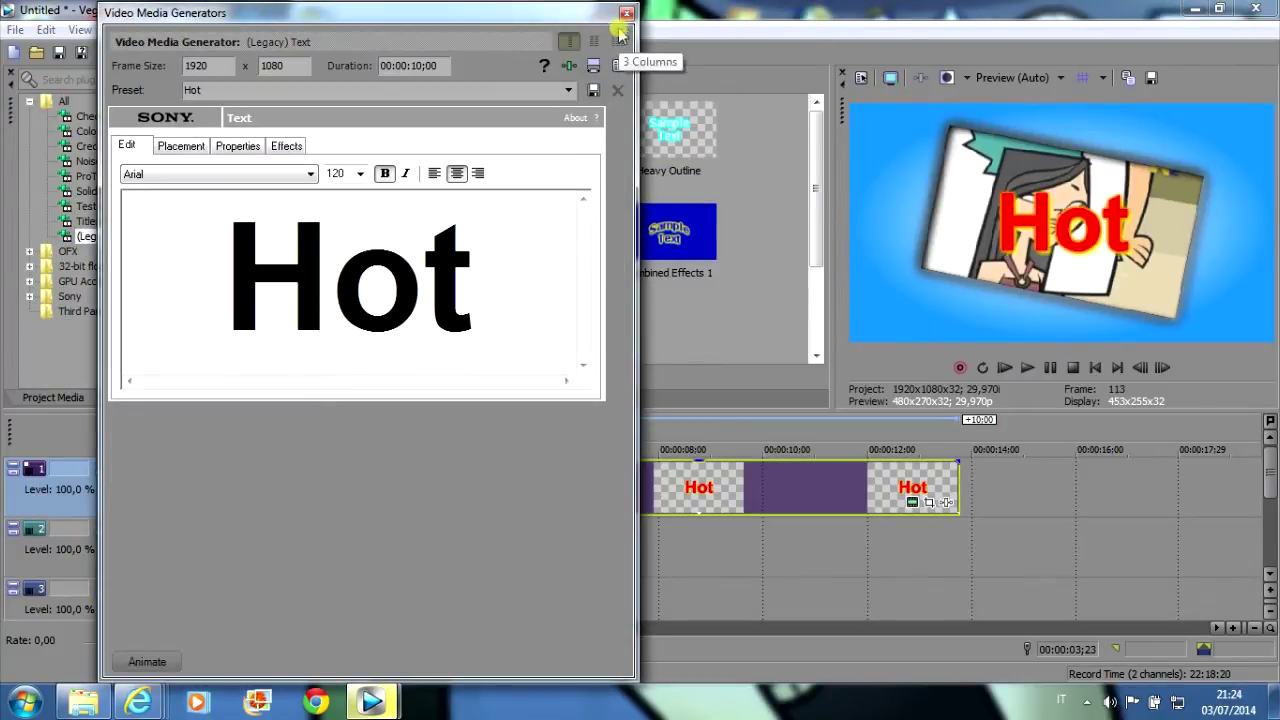
{"action": "left_click", "coordinate": [622, 12]}
{"action": "left_click_drag", "start_coordinate": [958, 487], "coordinate": [578, 495]}
- Replace the title's text with "She is", with the playhead at 00:00:05;06
{"action": "left_click", "coordinate": [513, 470]}
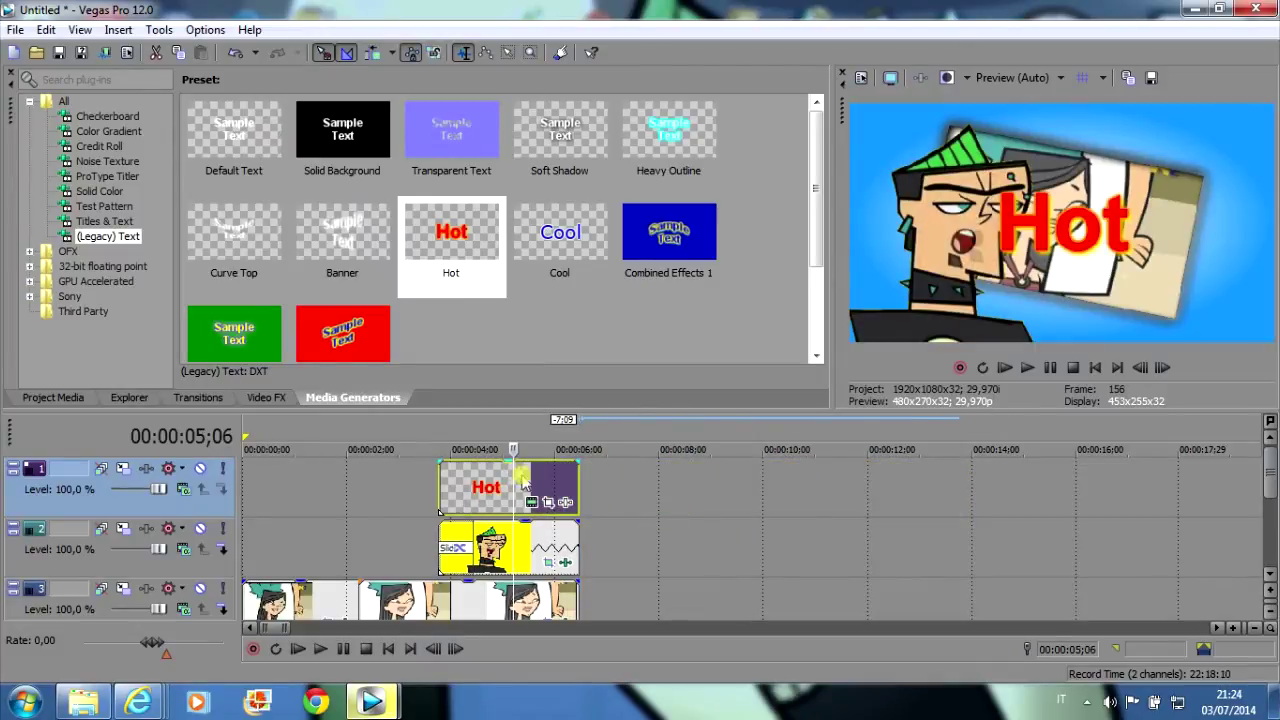
{"action": "left_click", "coordinate": [530, 501]}
{"action": "left_click_drag", "start_coordinate": [471, 279], "coordinate": [258, 300]}
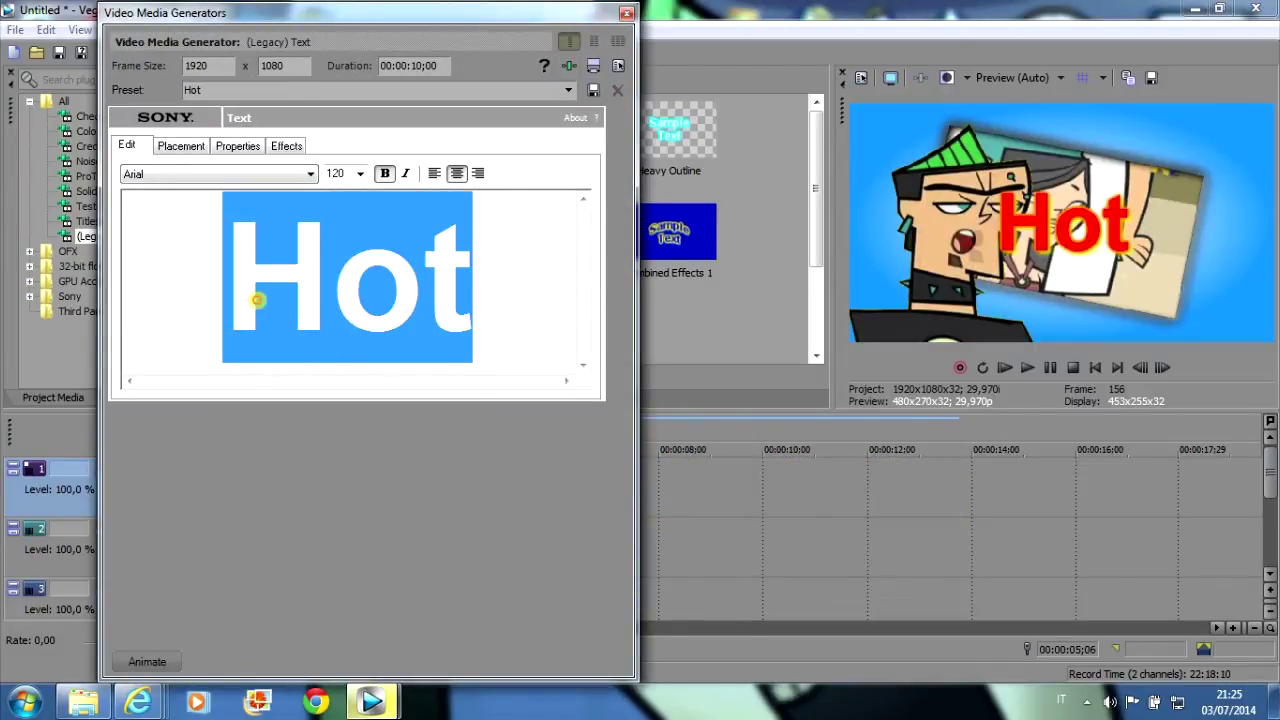
{"action": "key", "text": "BackSpace"}
{"action": "type", "text": "S"}
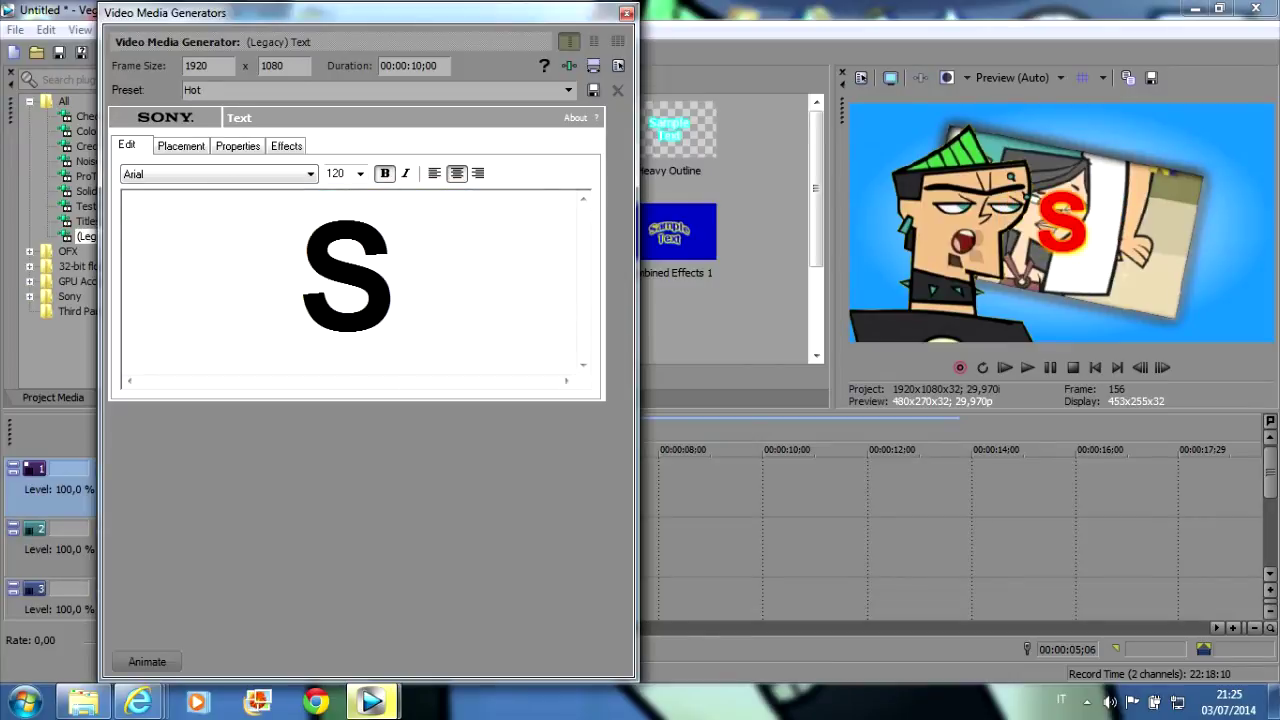
{"action": "type", "text": "he is"}
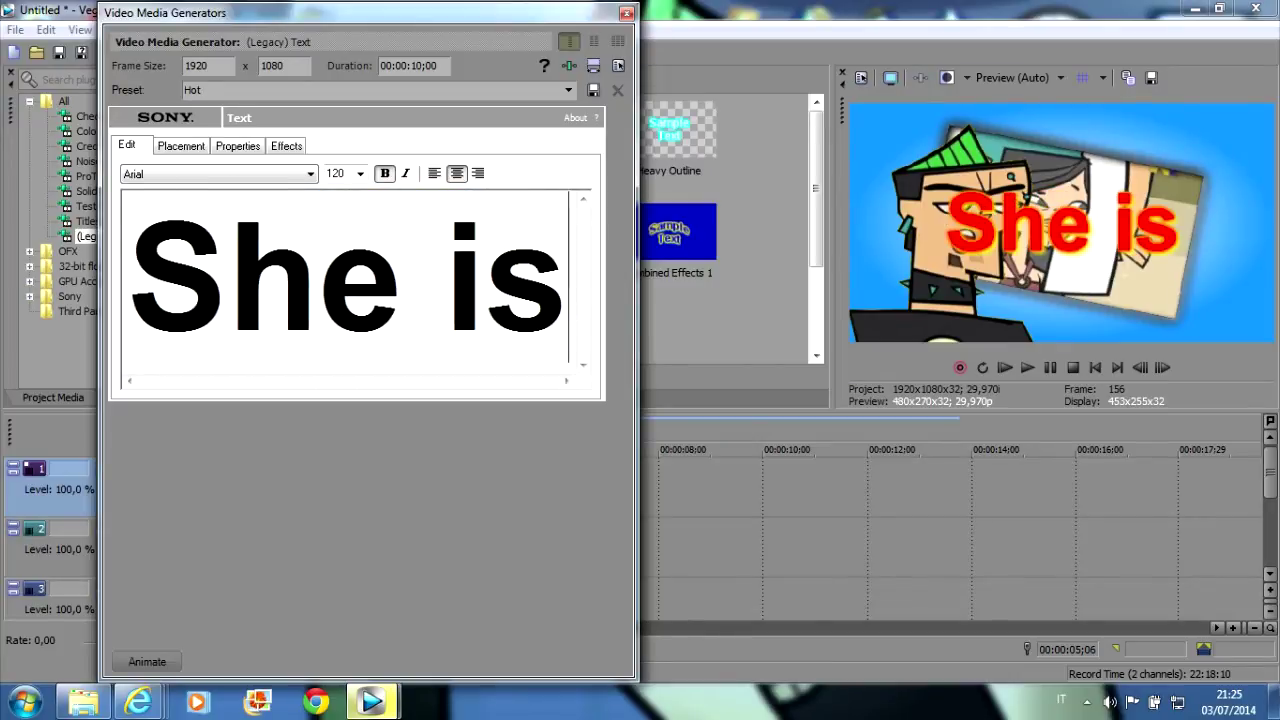
- Set the whole title text to the Magneto font at size 108
{"action": "left_click_drag", "start_coordinate": [551, 309], "coordinate": [160, 317]}
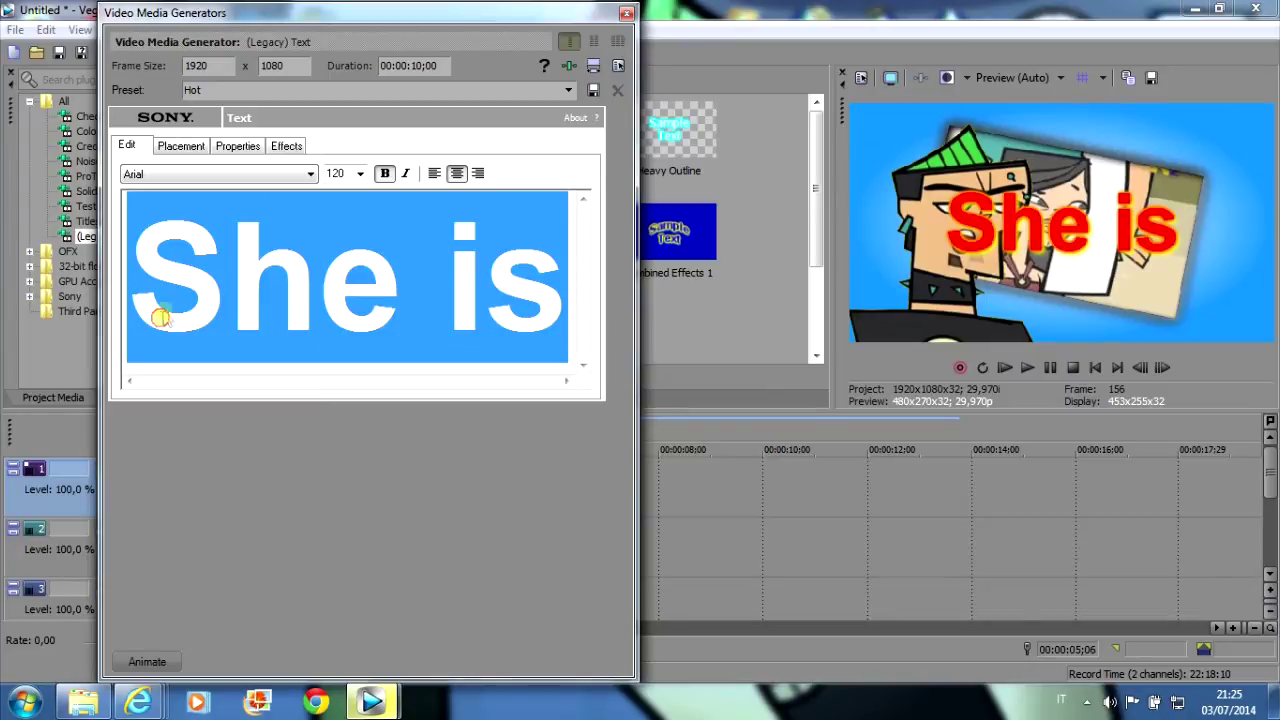
{"action": "left_click", "coordinate": [199, 176]}
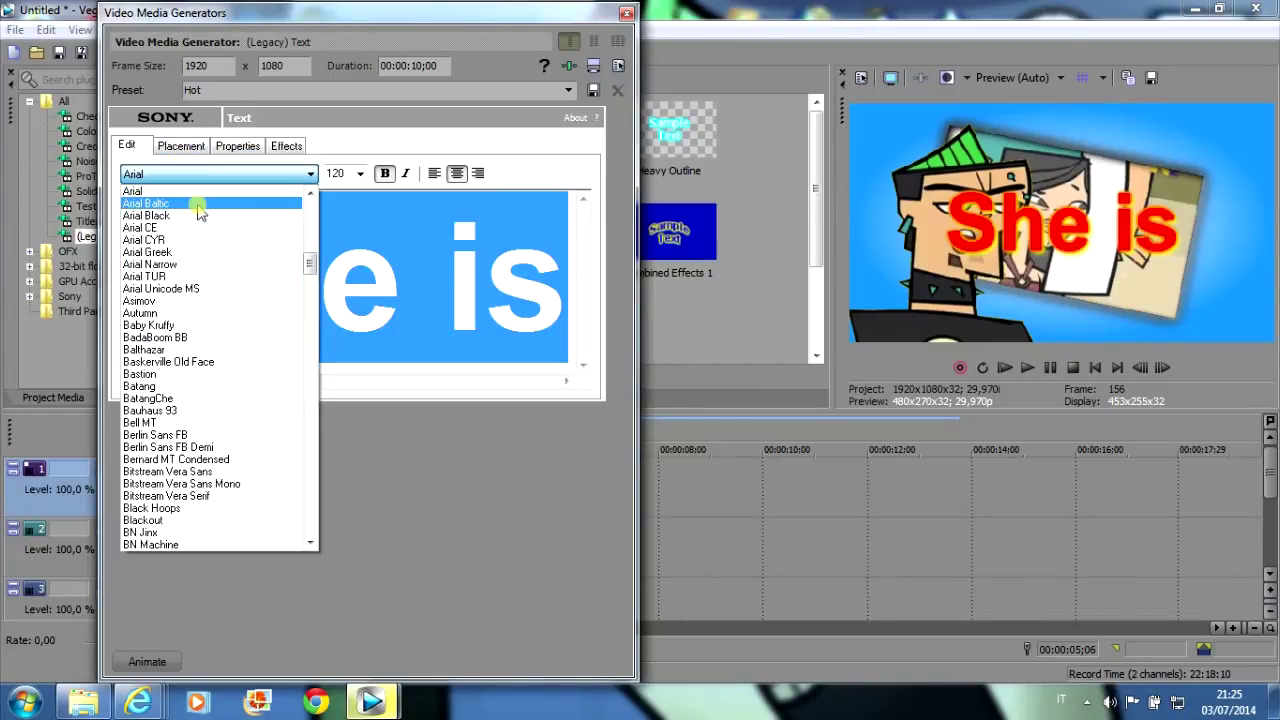
{"action": "scroll", "coordinate": [200, 330], "scroll_direction": "down", "scroll_amount": 20}
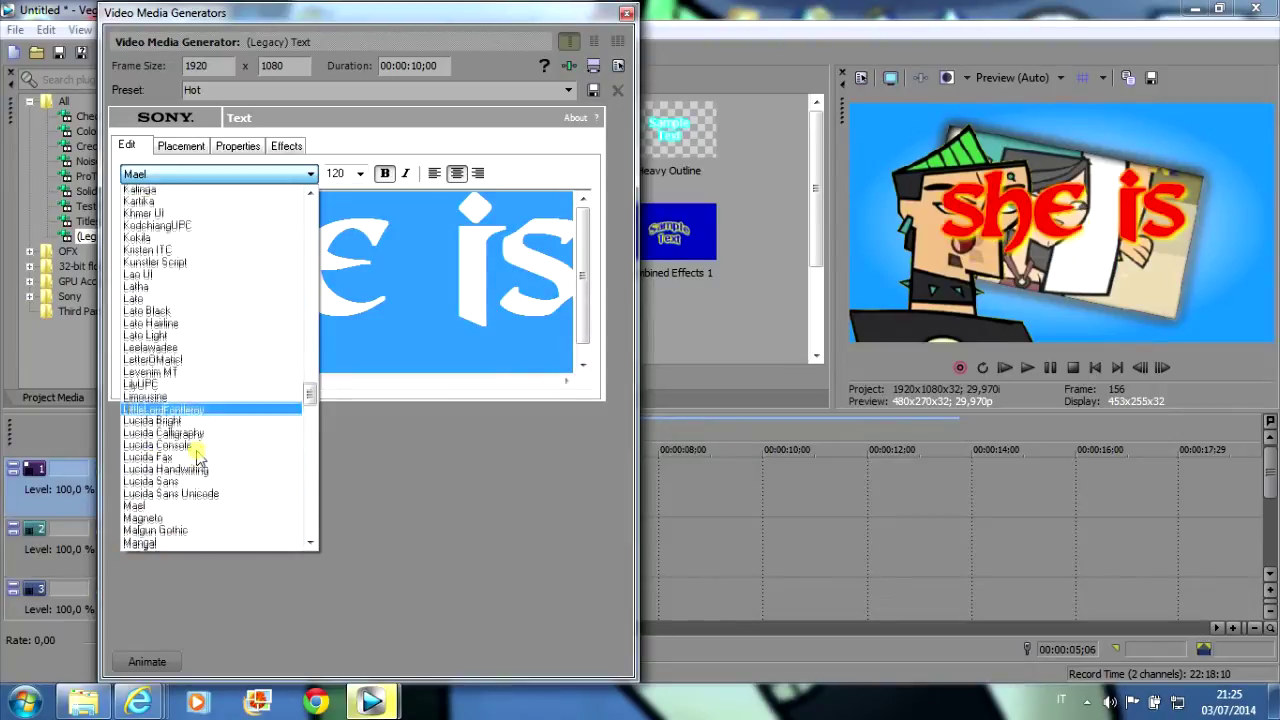
{"action": "left_click", "coordinate": [198, 449]}
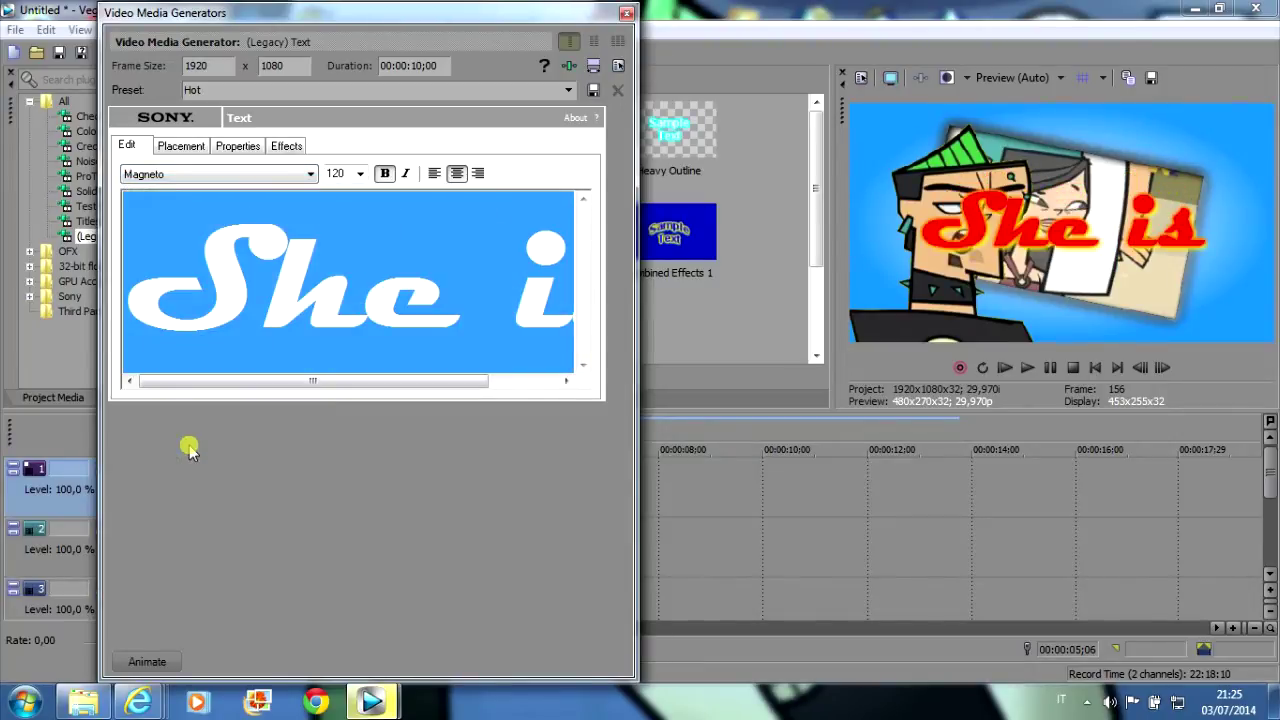
{"action": "left_click", "coordinate": [359, 174]}
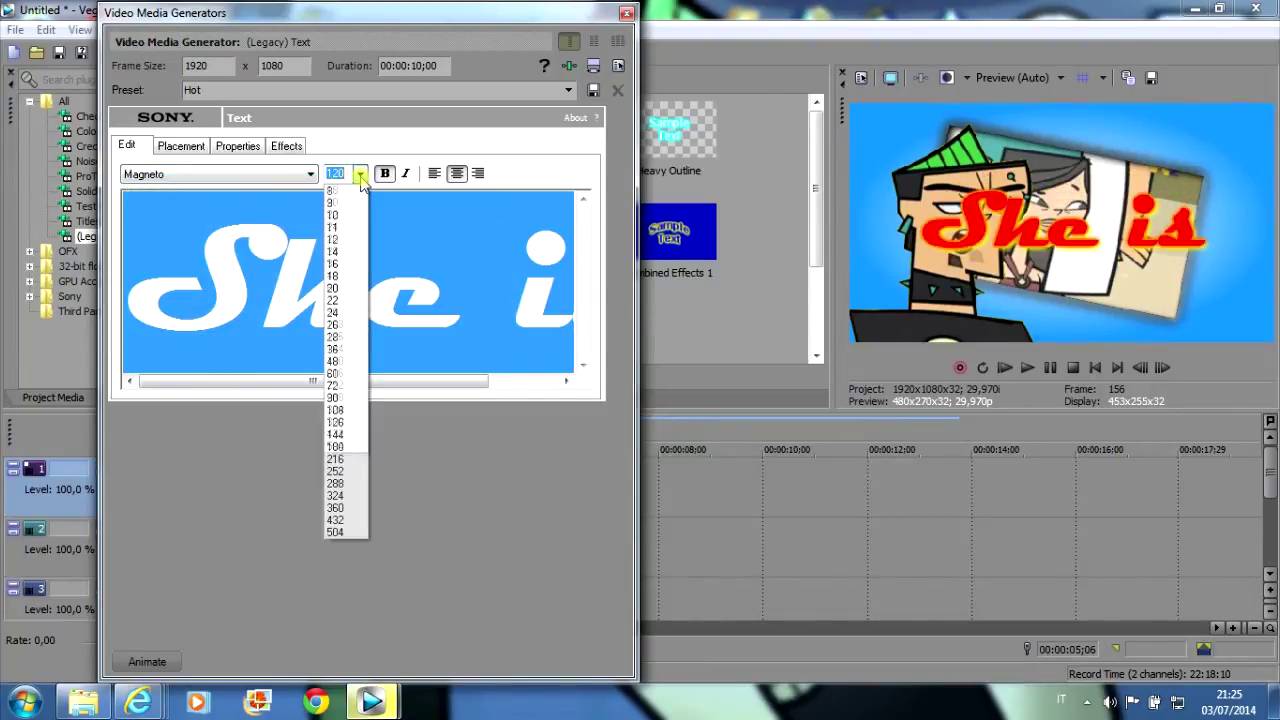
{"action": "left_click", "coordinate": [352, 411]}
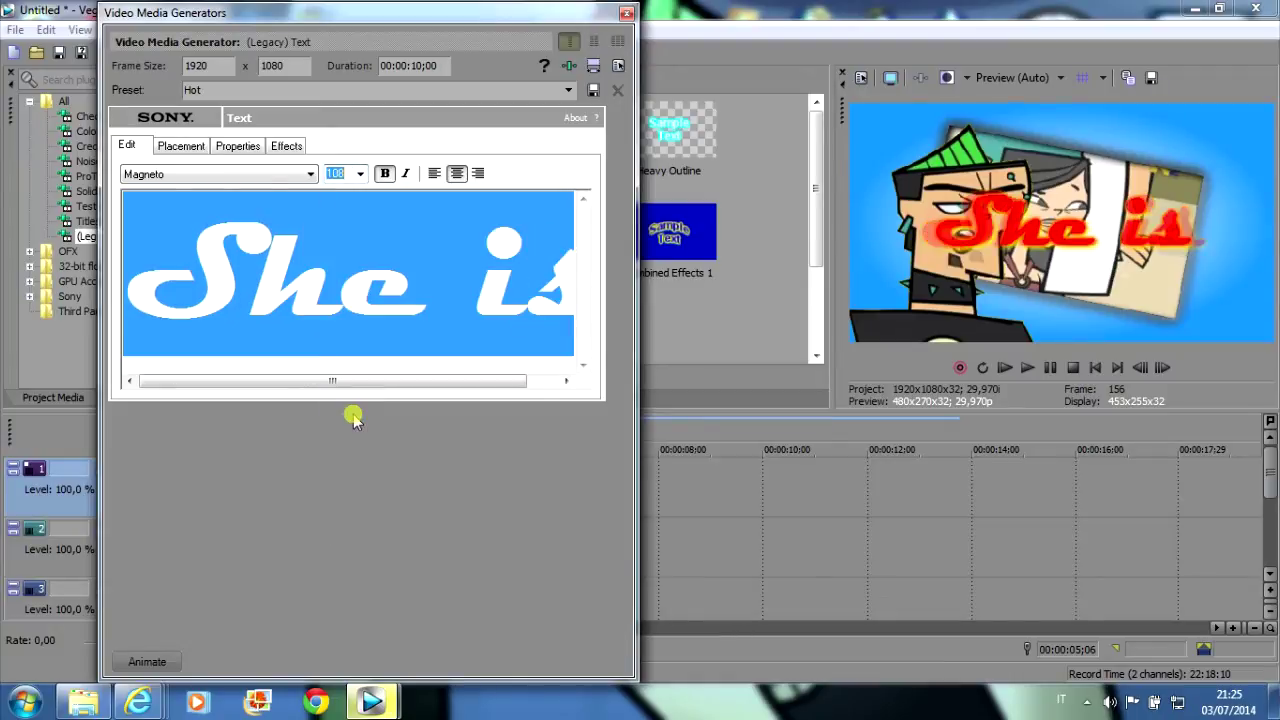
- Reposition the title freely to about X 0,479 and Y -0,244
{"action": "left_click", "coordinate": [182, 146]}
{"action": "left_click_drag", "start_coordinate": [248, 285], "coordinate": [302, 268]}
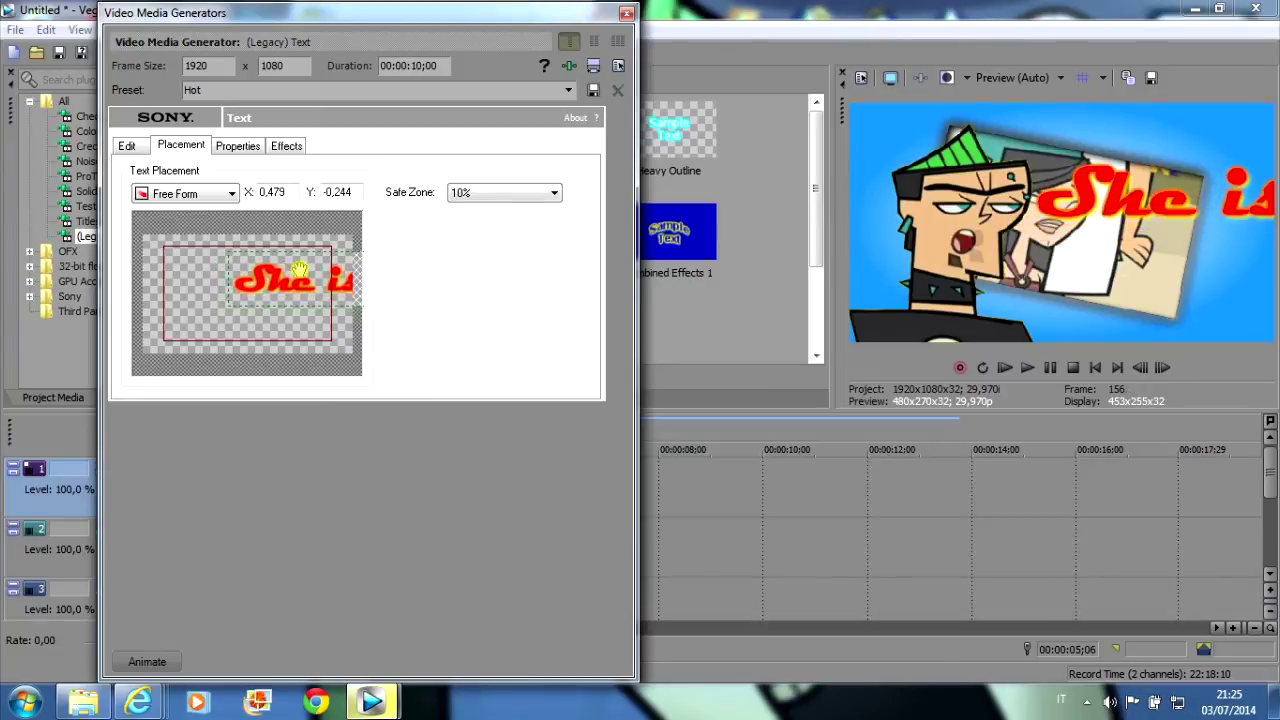
- Break the title text before "is" so that "She" and "is" stand on separate lines
{"action": "left_click", "coordinate": [127, 146]}
{"action": "left_click", "coordinate": [455, 286]}
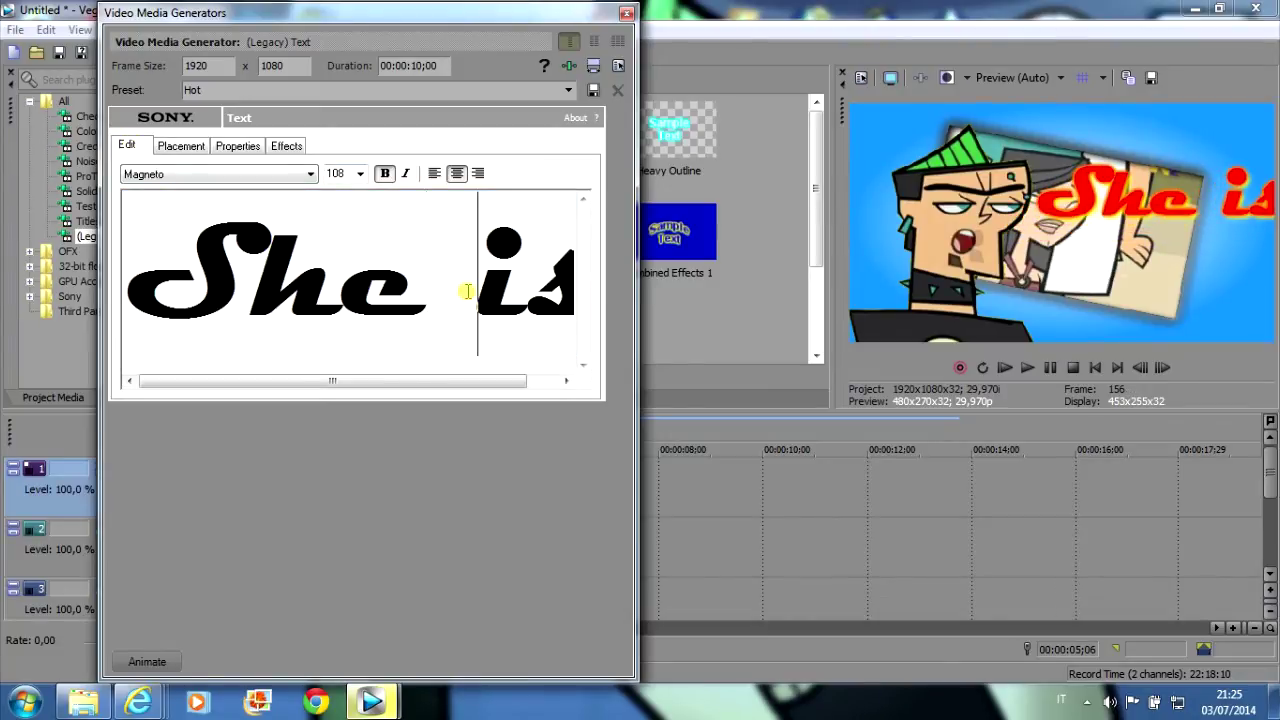
{"action": "key", "text": "Return"}
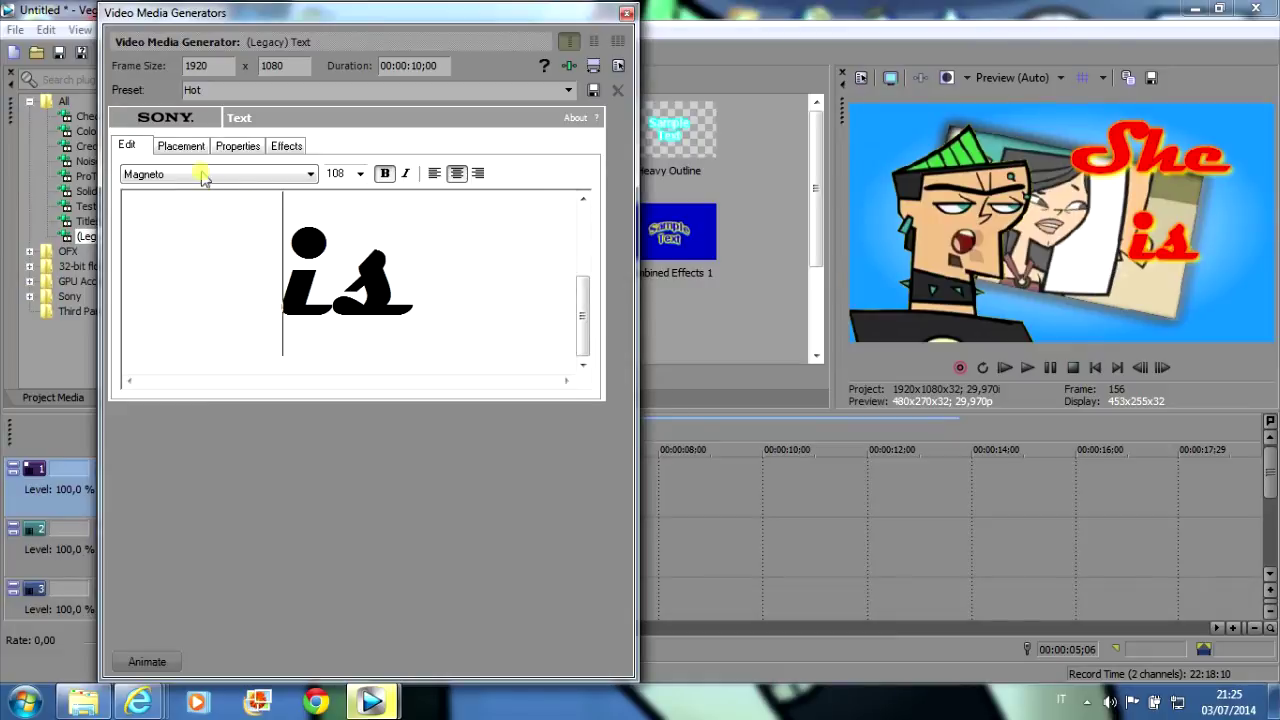
- Move the title slightly lower in the frame and set its text color to green, R 72, G 255, B 27
{"action": "left_click", "coordinate": [181, 146]}
{"action": "left_click_drag", "start_coordinate": [287, 287], "coordinate": [287, 312]}
{"action": "left_click", "coordinate": [238, 146]}
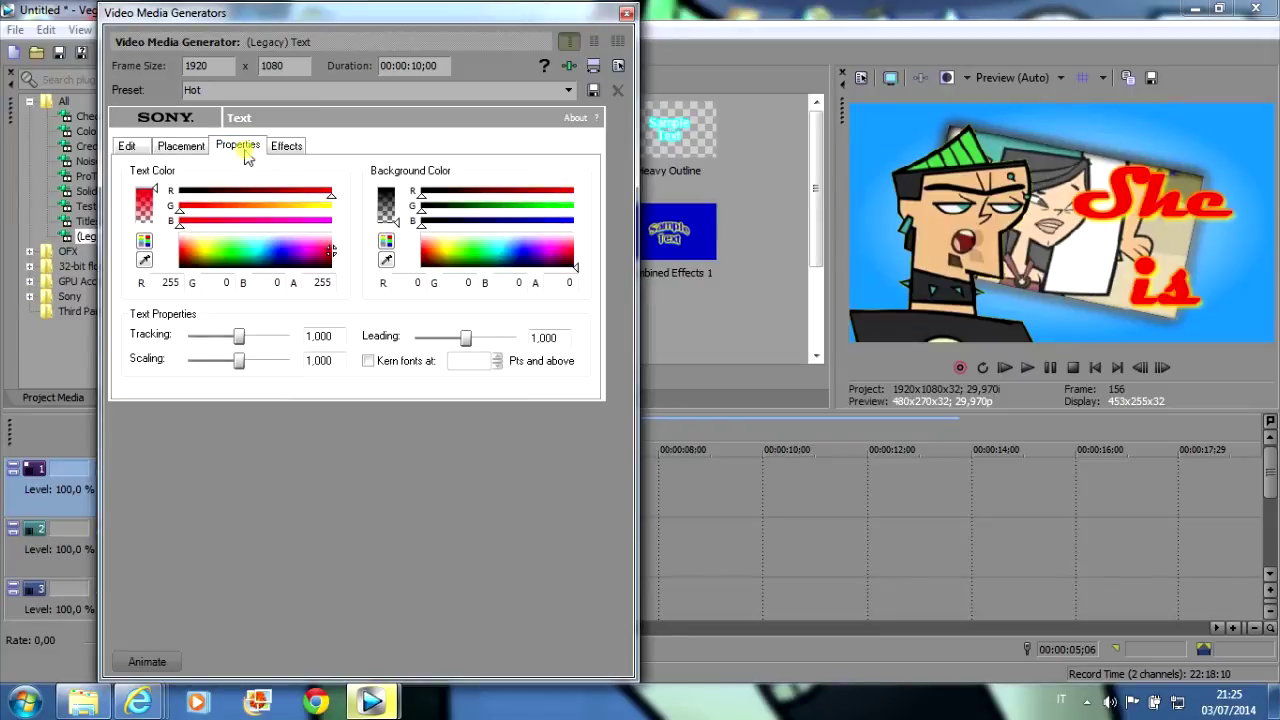
{"action": "left_click", "coordinate": [225, 249]}
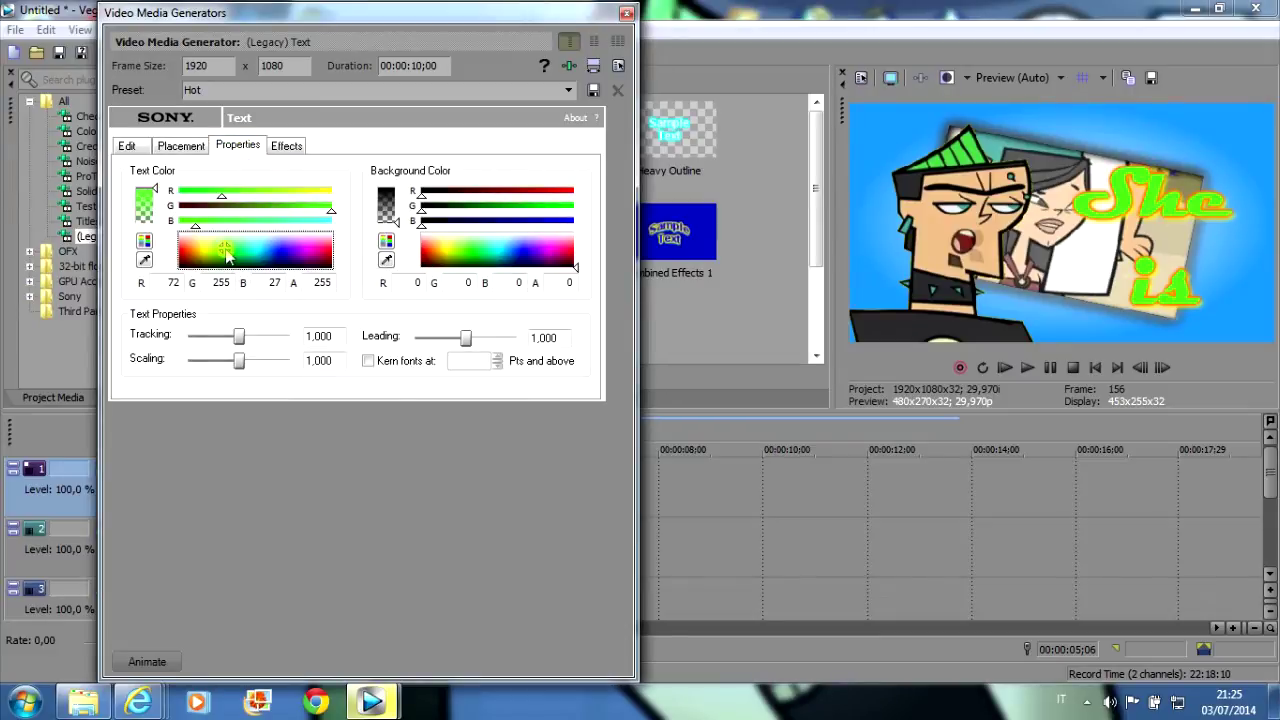
- Make the "She is" title's outline white and its shadow black
{"action": "left_click", "coordinate": [286, 146]}
{"action": "left_click", "coordinate": [316, 188]}
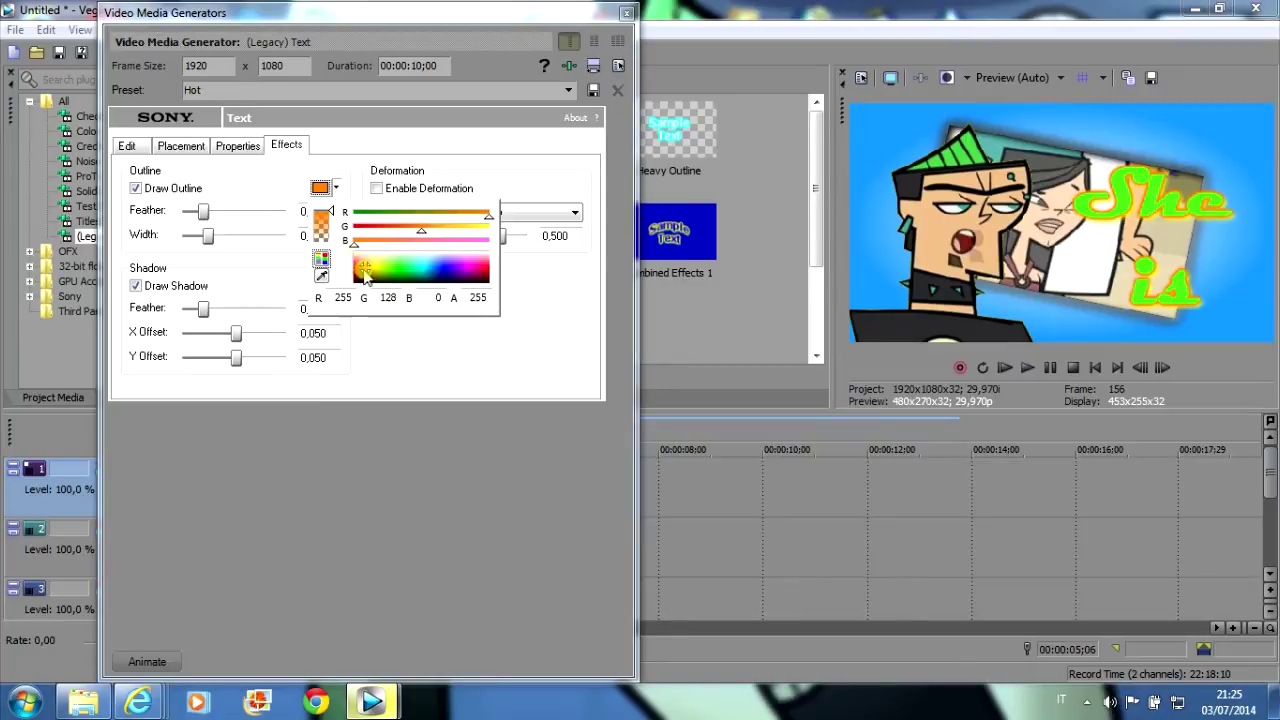
{"action": "left_click_drag", "start_coordinate": [364, 276], "coordinate": [316, 240]}
{"action": "left_click", "coordinate": [299, 277]}
{"action": "left_click", "coordinate": [320, 285]}
{"action": "left_click_drag", "start_coordinate": [360, 372], "coordinate": [333, 392]}
{"action": "left_click", "coordinate": [284, 393]}
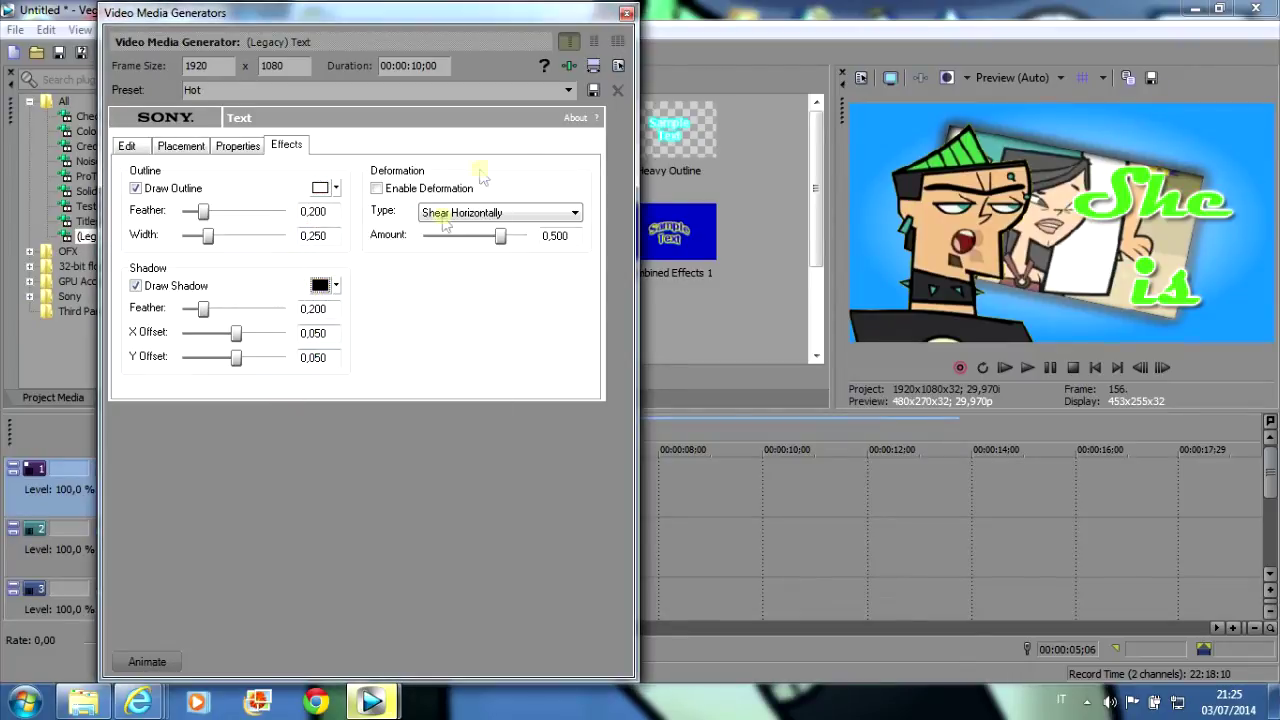
{"action": "left_click", "coordinate": [627, 12]}
- Add a fade-in to the title event up to about 00:00:04;12 and apply the Push Left transition to it
{"action": "left_click_drag", "start_coordinate": [438, 460], "coordinate": [473, 471]}
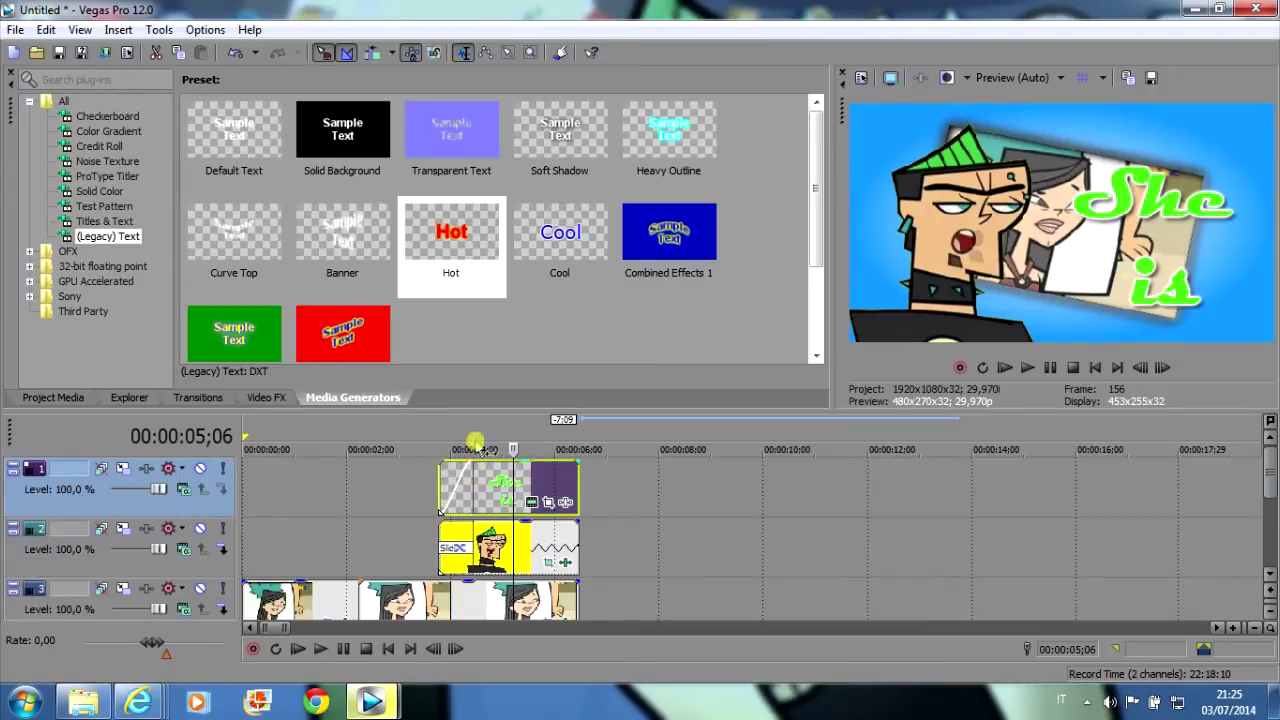
{"action": "left_click", "coordinate": [199, 396]}
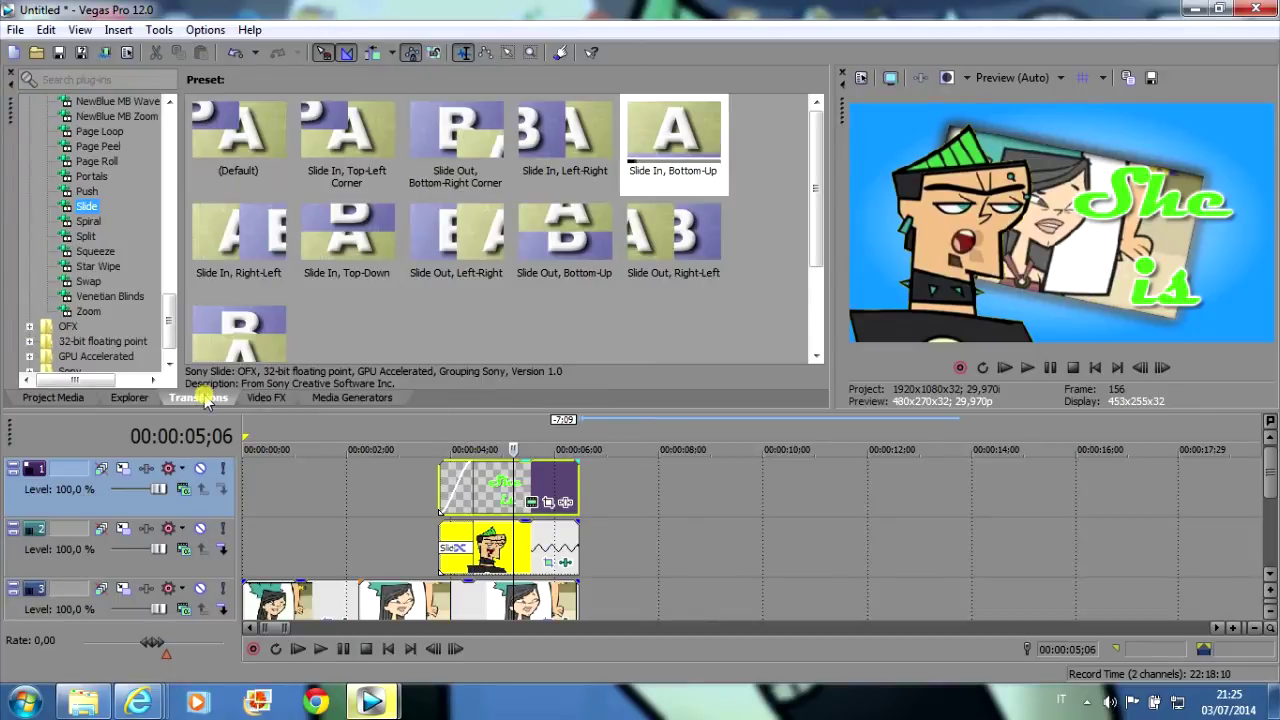
{"action": "left_click", "coordinate": [87, 222]}
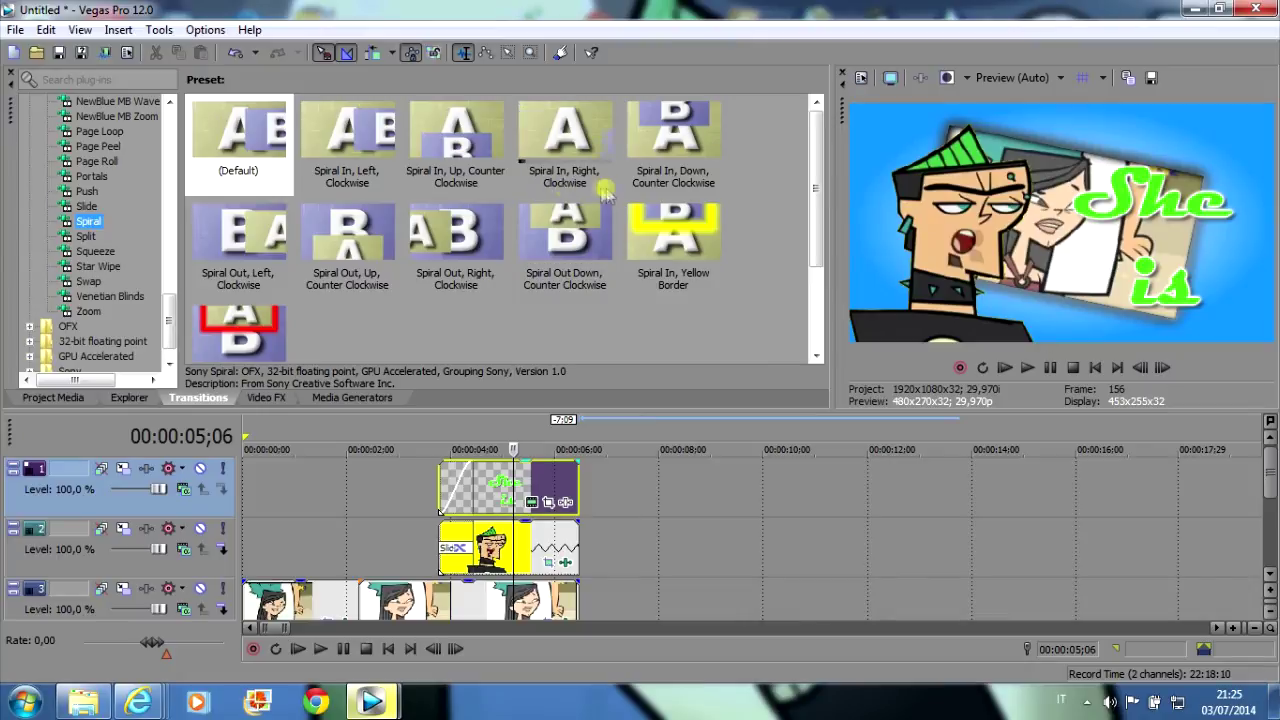
{"action": "left_click", "coordinate": [86, 192]}
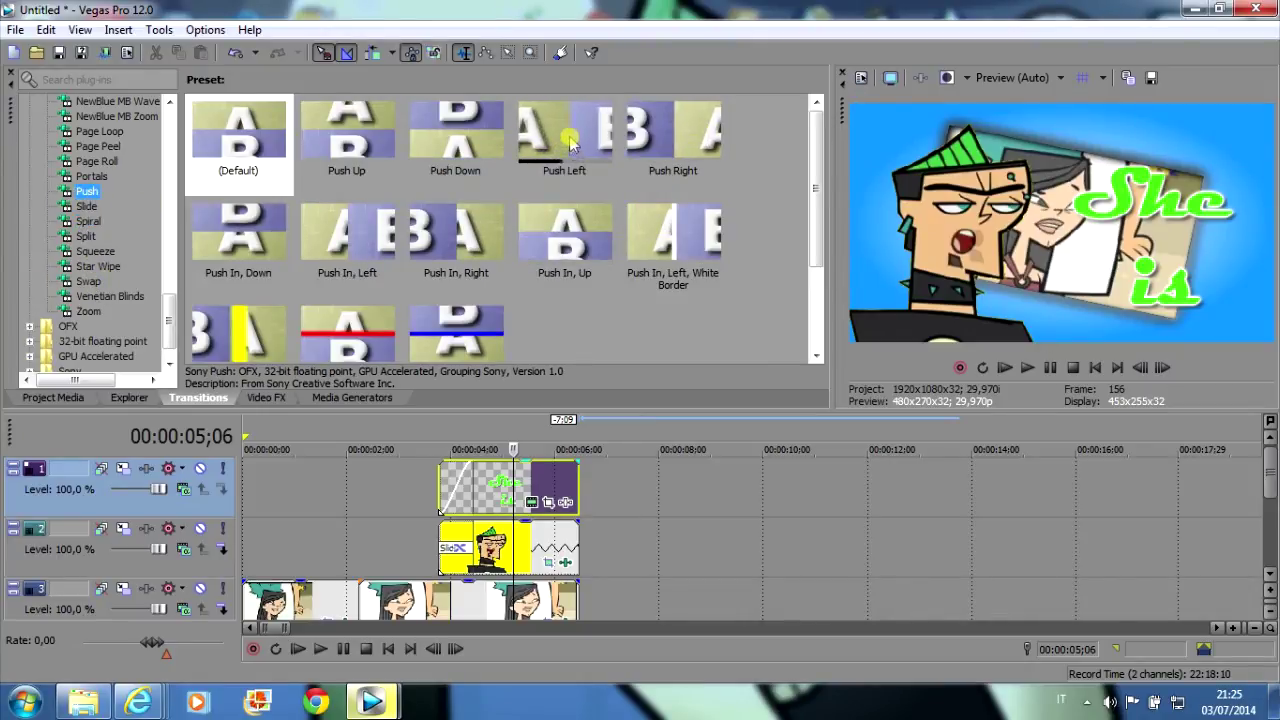
{"action": "left_click_drag", "start_coordinate": [570, 146], "coordinate": [460, 490]}
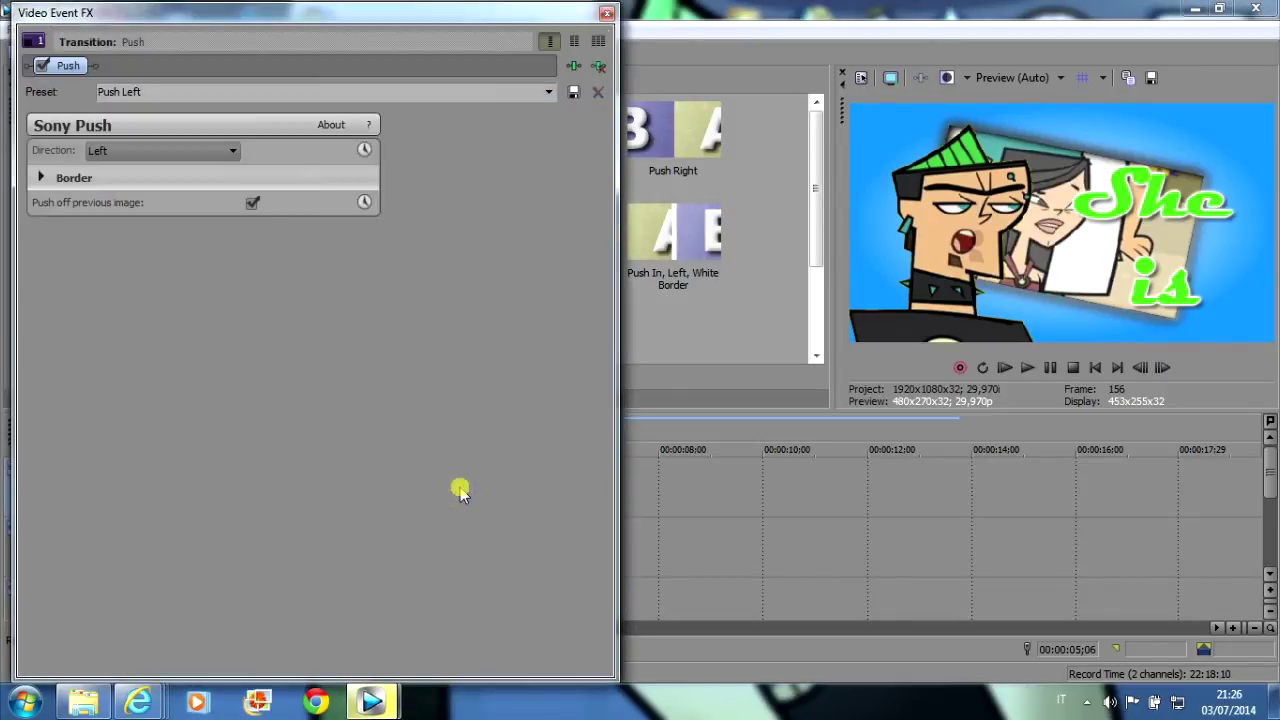
{"action": "left_click", "coordinate": [607, 14]}
- Play back the title and character entrance from 00:00:03;23
{"action": "left_click", "coordinate": [441, 435]}
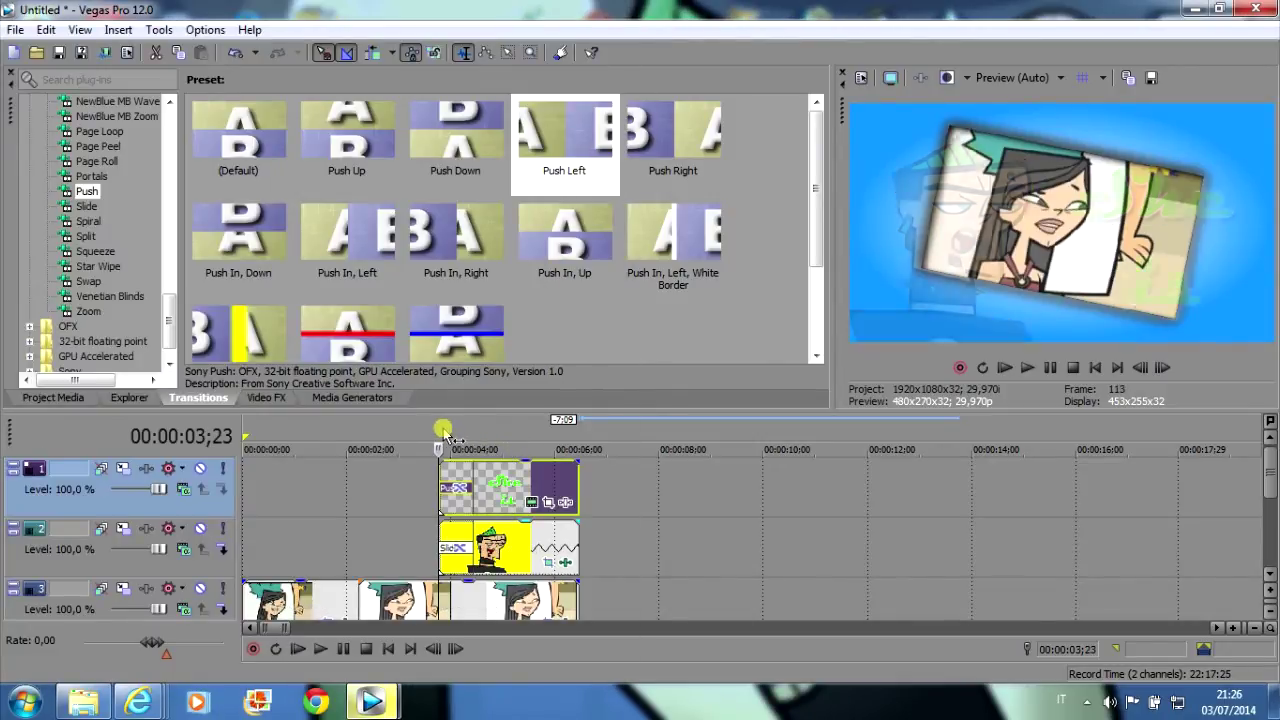
{"action": "left_click", "coordinate": [1027, 369]}
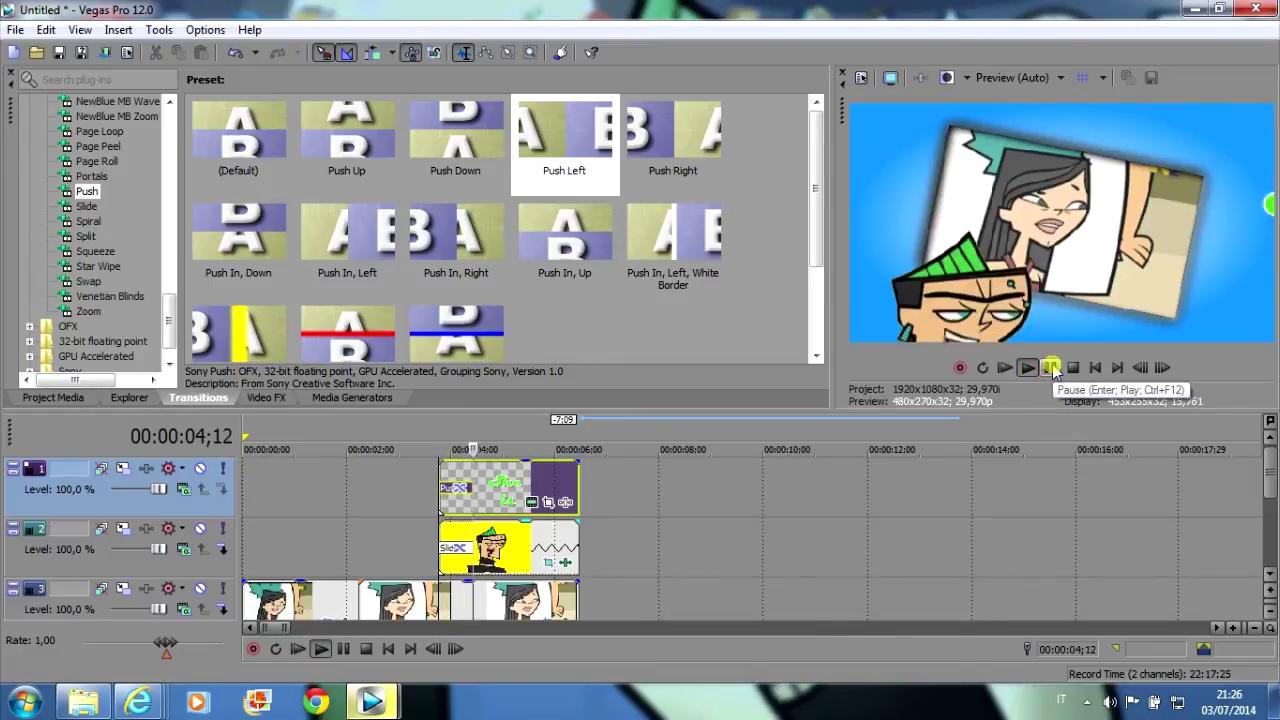
{"action": "left_click", "coordinate": [1051, 368]}
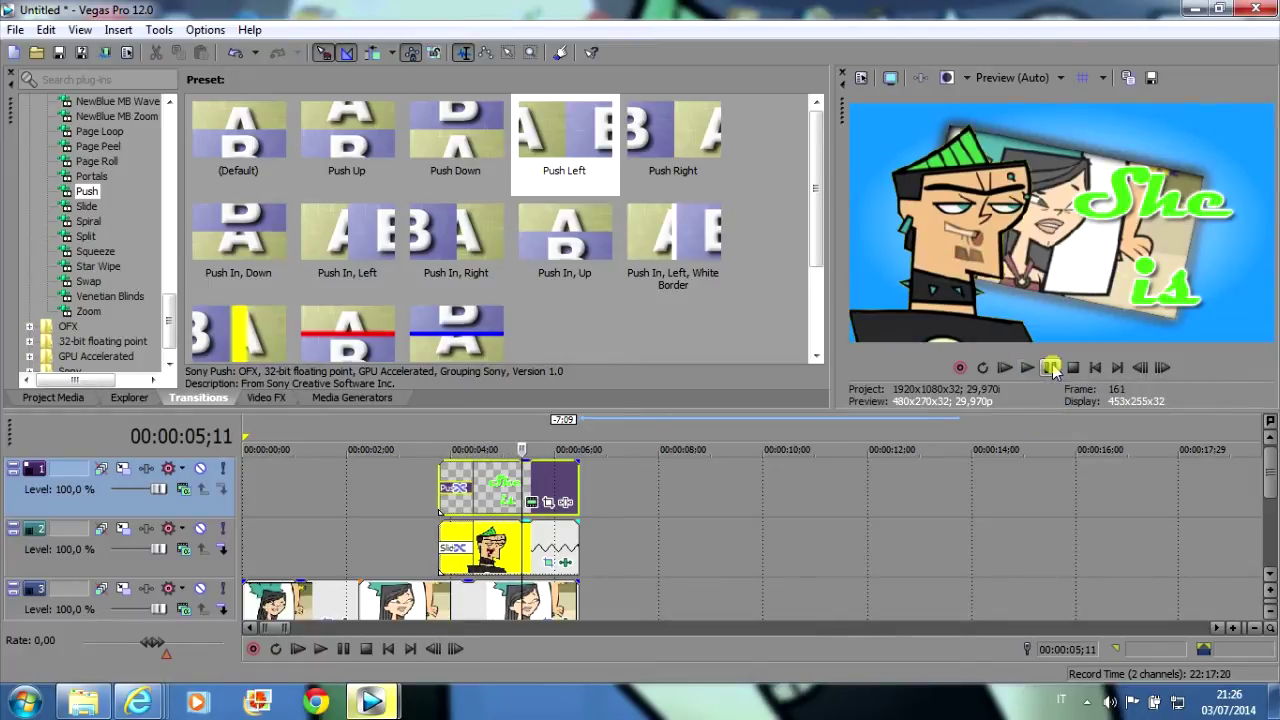
- Trim the "She is" title's end to 00:00:05;26 and add a second Hot (Legacy) Text event overlapping it from 00:00:05;11
{"action": "left_click_drag", "start_coordinate": [578, 481], "coordinate": [548, 492]}
{"action": "left_click", "coordinate": [357, 399]}
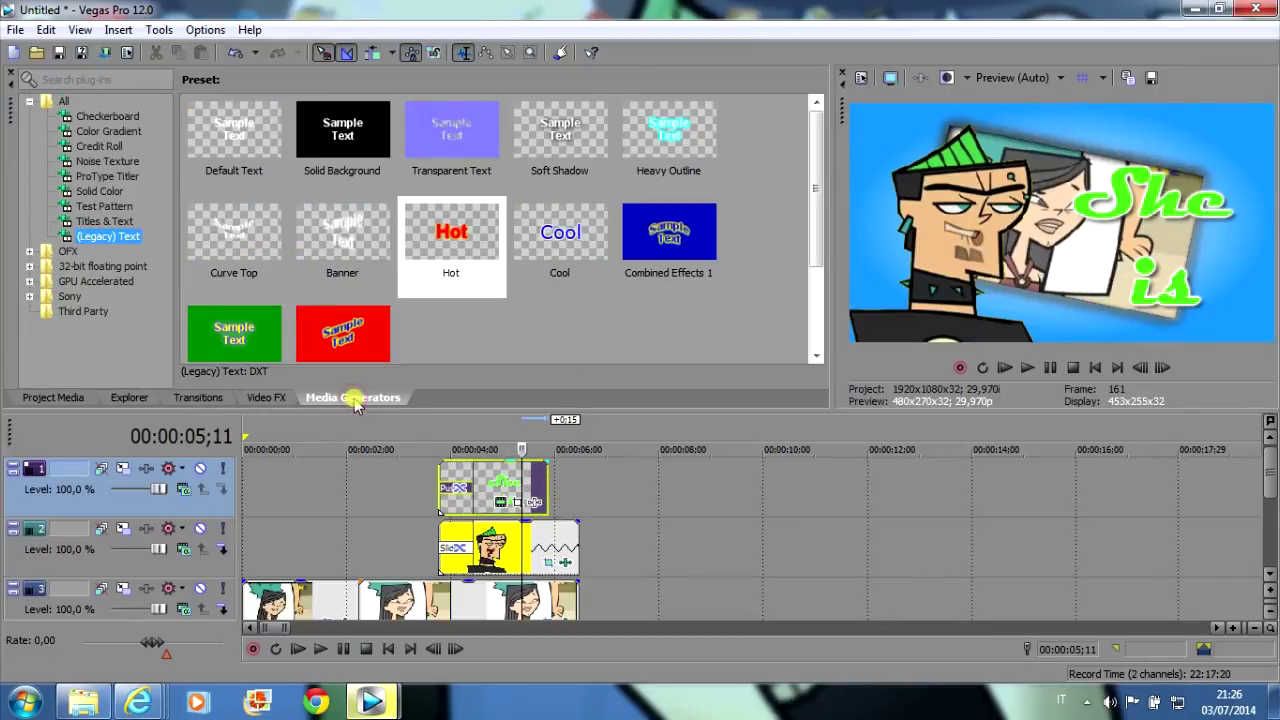
{"action": "left_click_drag", "start_coordinate": [451, 258], "coordinate": [536, 486]}
{"action": "left_click", "coordinate": [629, 11]}
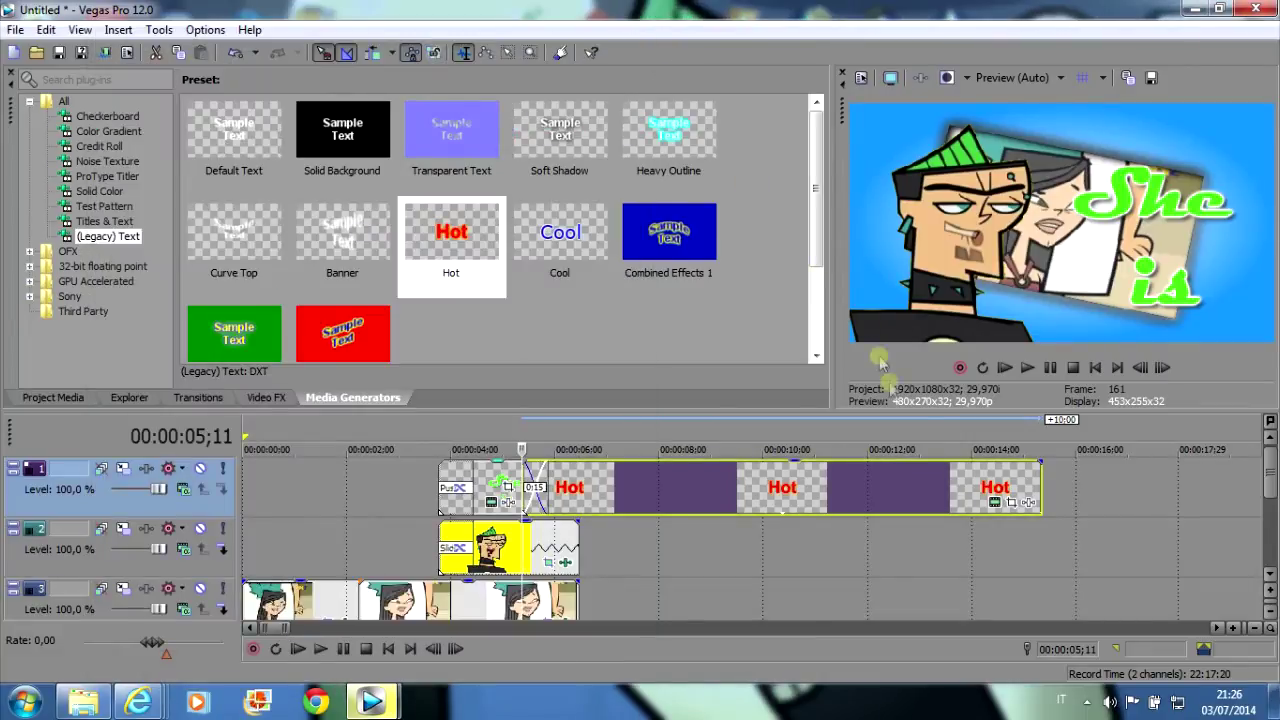
- Trim the second text event to the character clip's end and replace its text with "sexy"
{"action": "left_click_drag", "start_coordinate": [1040, 481], "coordinate": [568, 487]}
{"action": "left_click", "coordinate": [564, 486]}
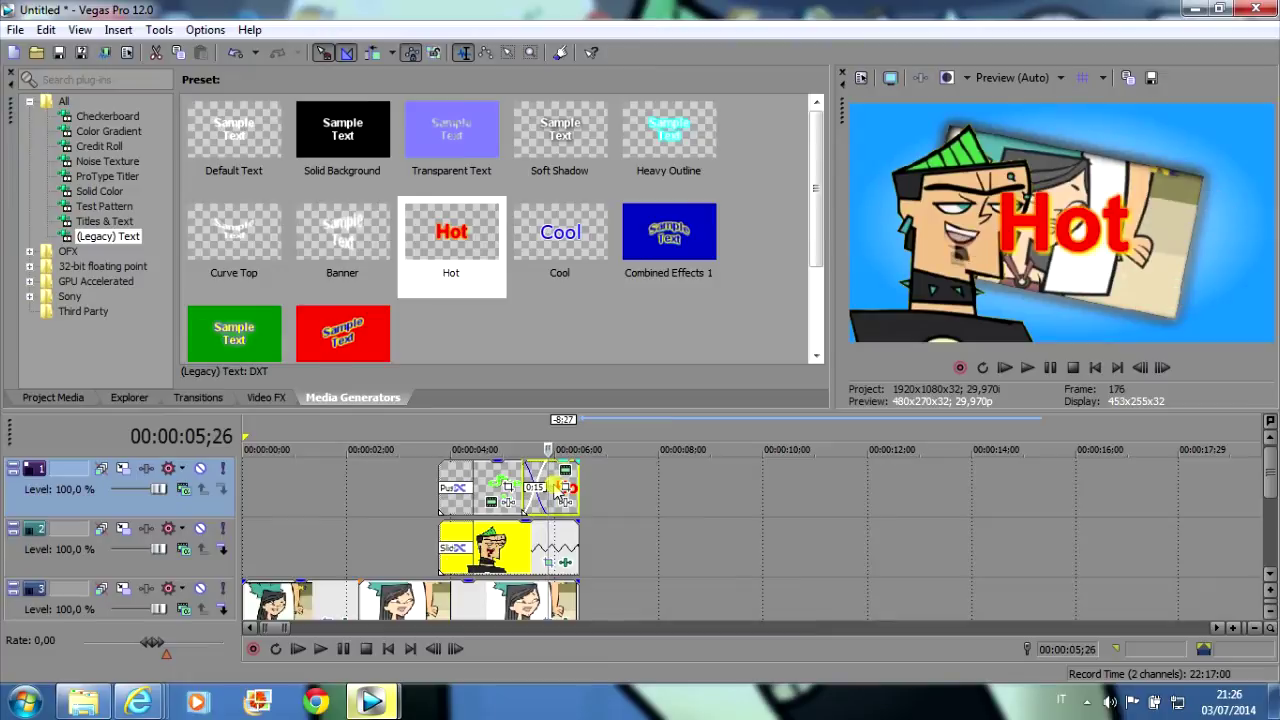
{"action": "left_click", "coordinate": [565, 472]}
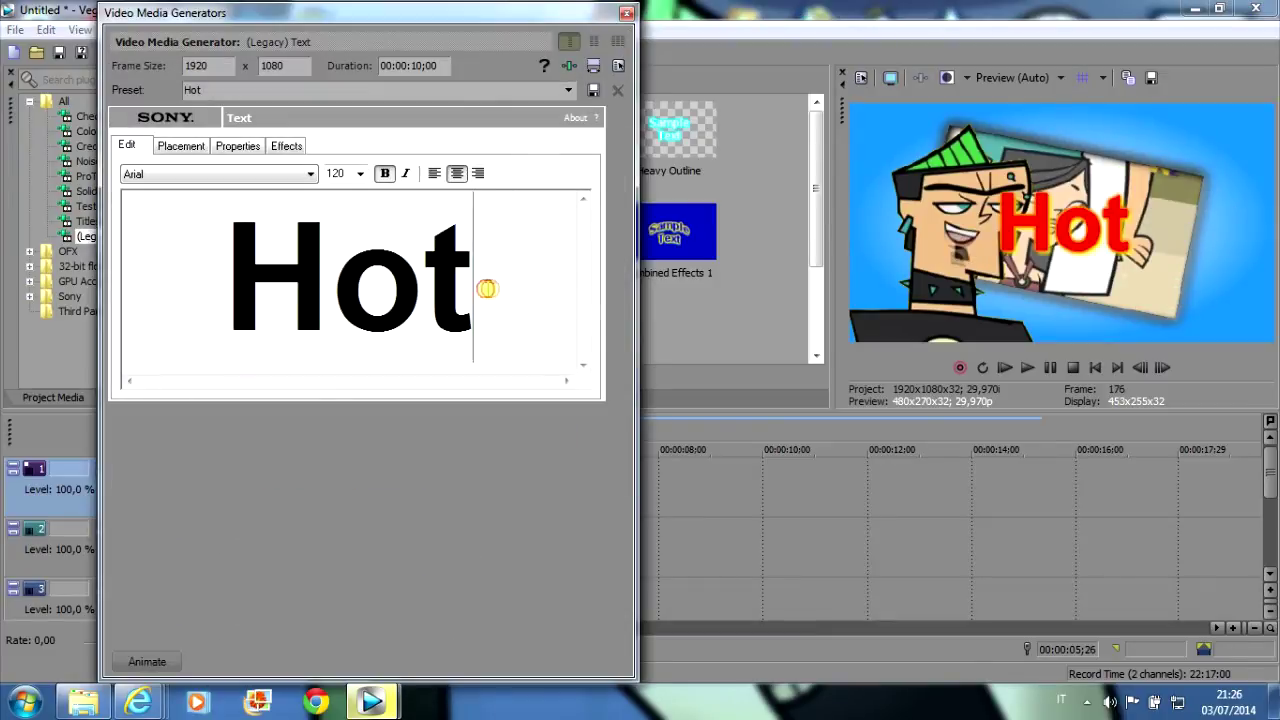
{"action": "left_click_drag", "start_coordinate": [489, 286], "coordinate": [266, 311]}
{"action": "type", "text": "sexy"}
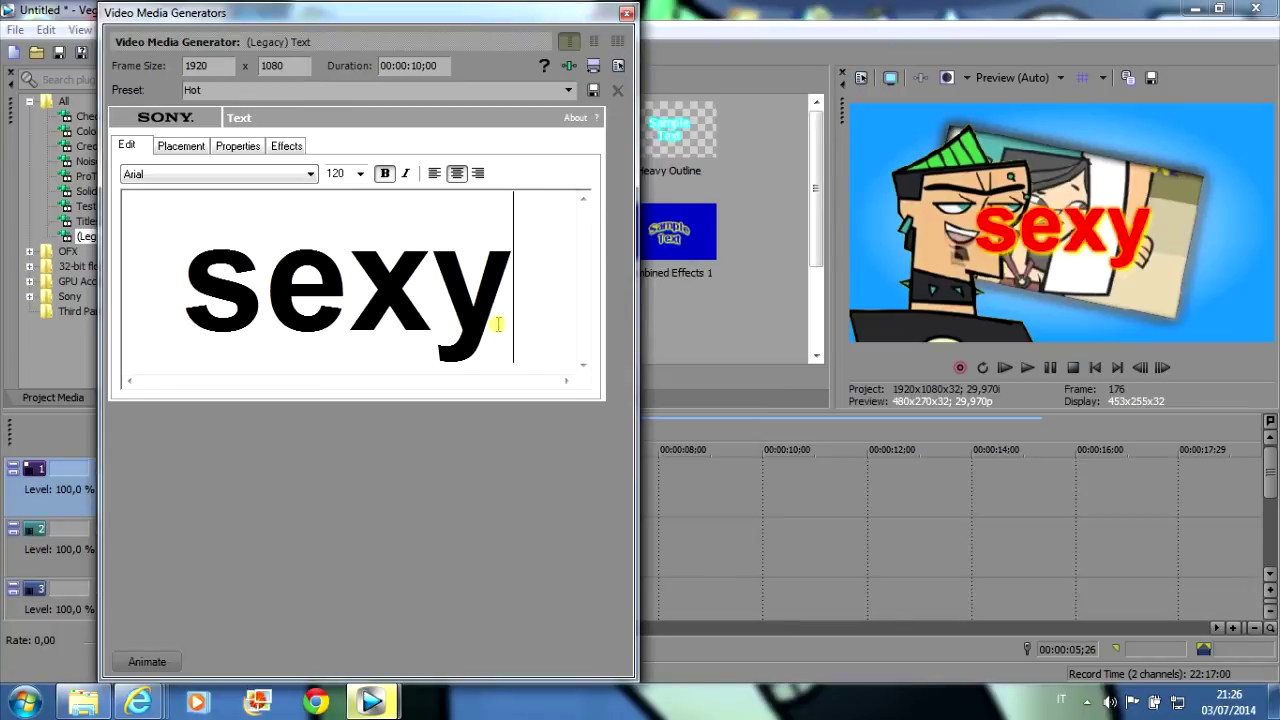
- Set the whole "sexy" text to the Magneto font
{"action": "left_click_drag", "start_coordinate": [498, 324], "coordinate": [190, 323]}
{"action": "left_click", "coordinate": [224, 175]}
{"action": "scroll", "coordinate": [217, 400], "scroll_direction": "down", "scroll_amount": 20}
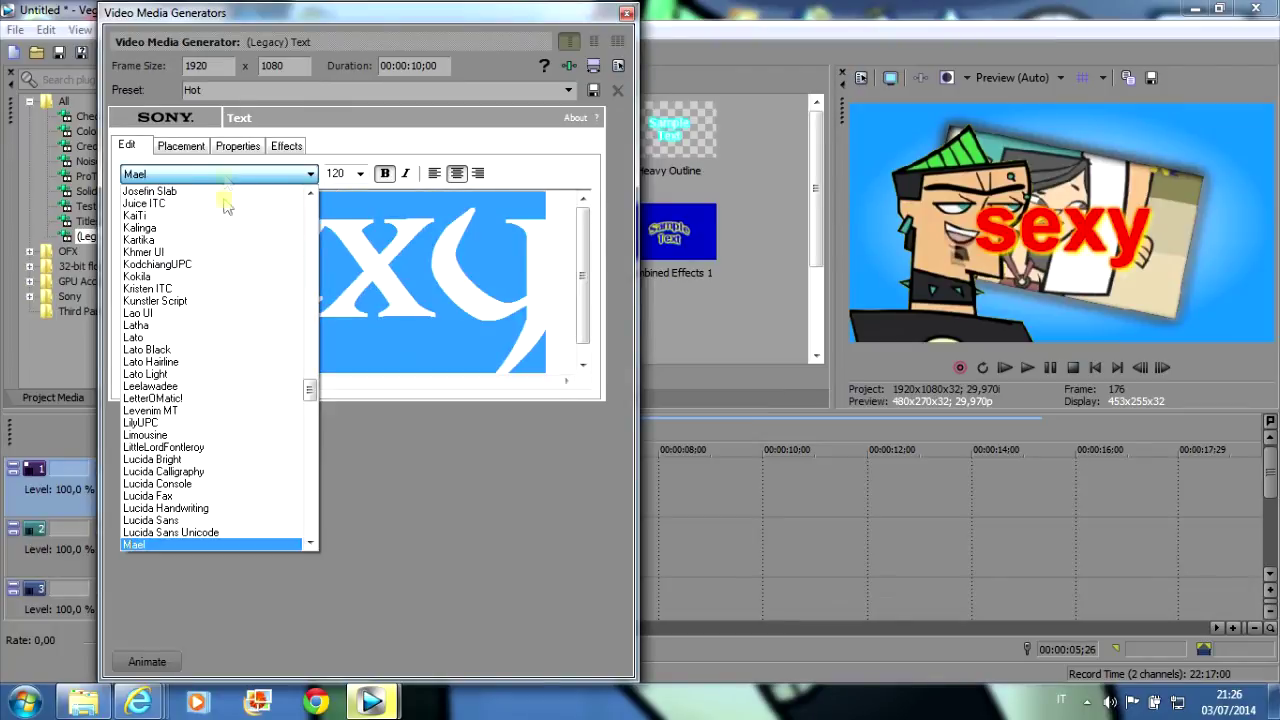
{"action": "left_click", "coordinate": [160, 520]}
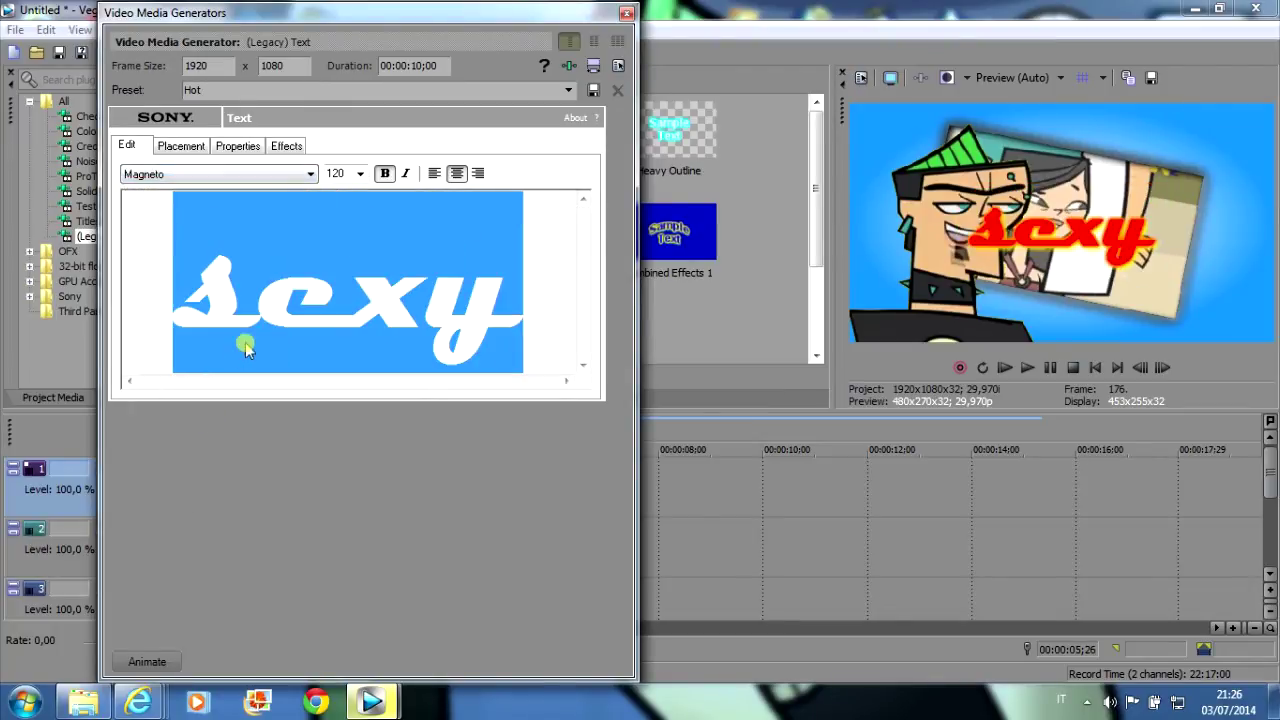
- Move the "sexy" title over the tilted still, beside the character, and color its text turquoise, R 54, G 255, B 192
{"action": "left_click", "coordinate": [184, 147]}
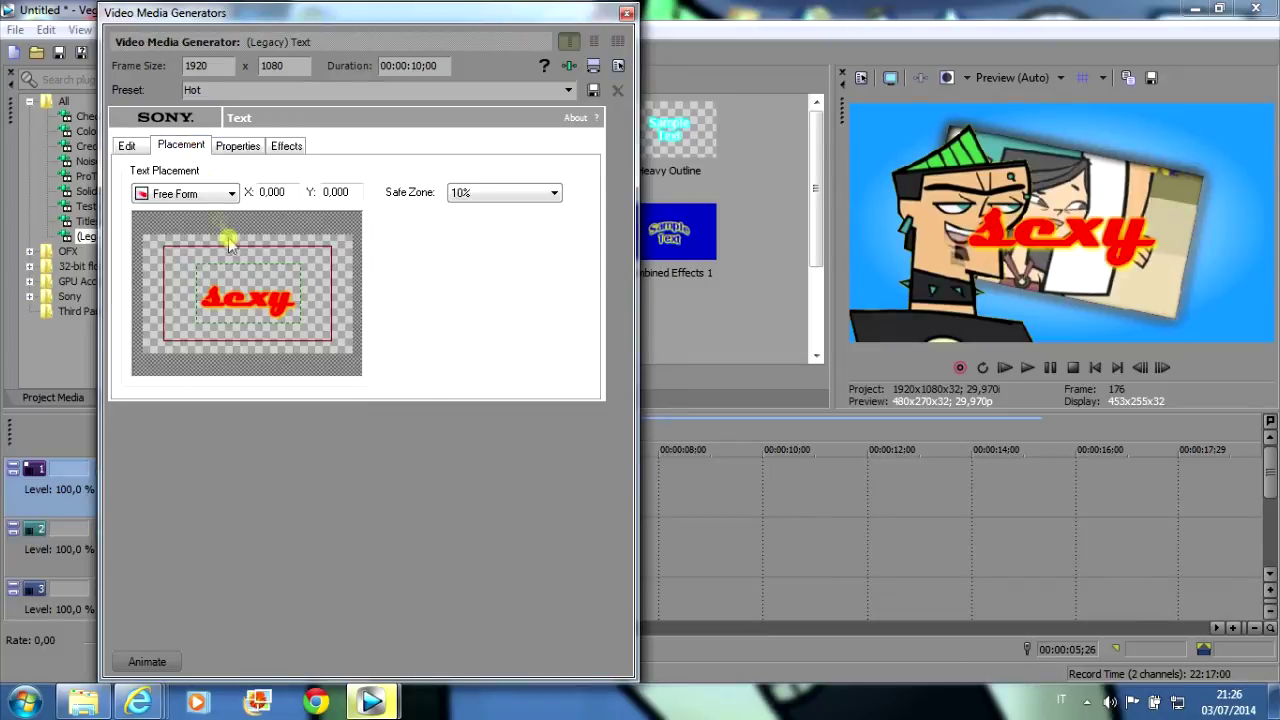
{"action": "left_click_drag", "start_coordinate": [259, 314], "coordinate": [296, 317]}
{"action": "left_click", "coordinate": [237, 145]}
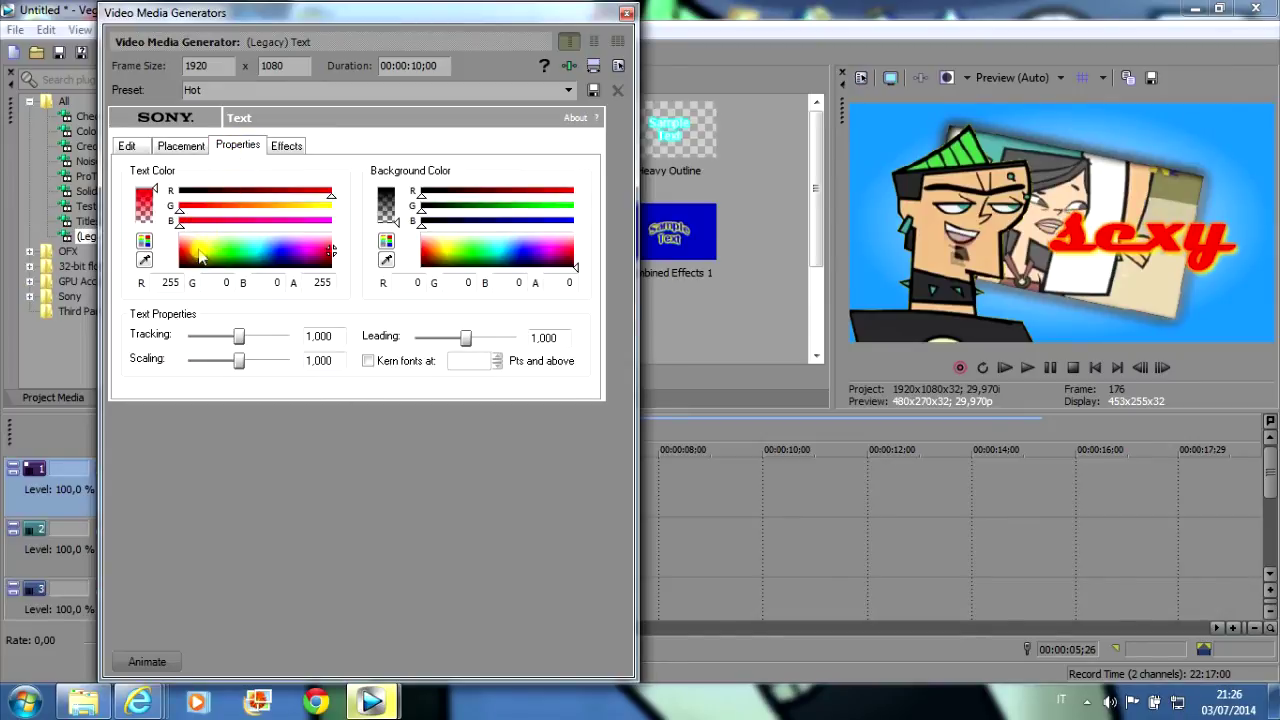
{"action": "left_click", "coordinate": [249, 248]}
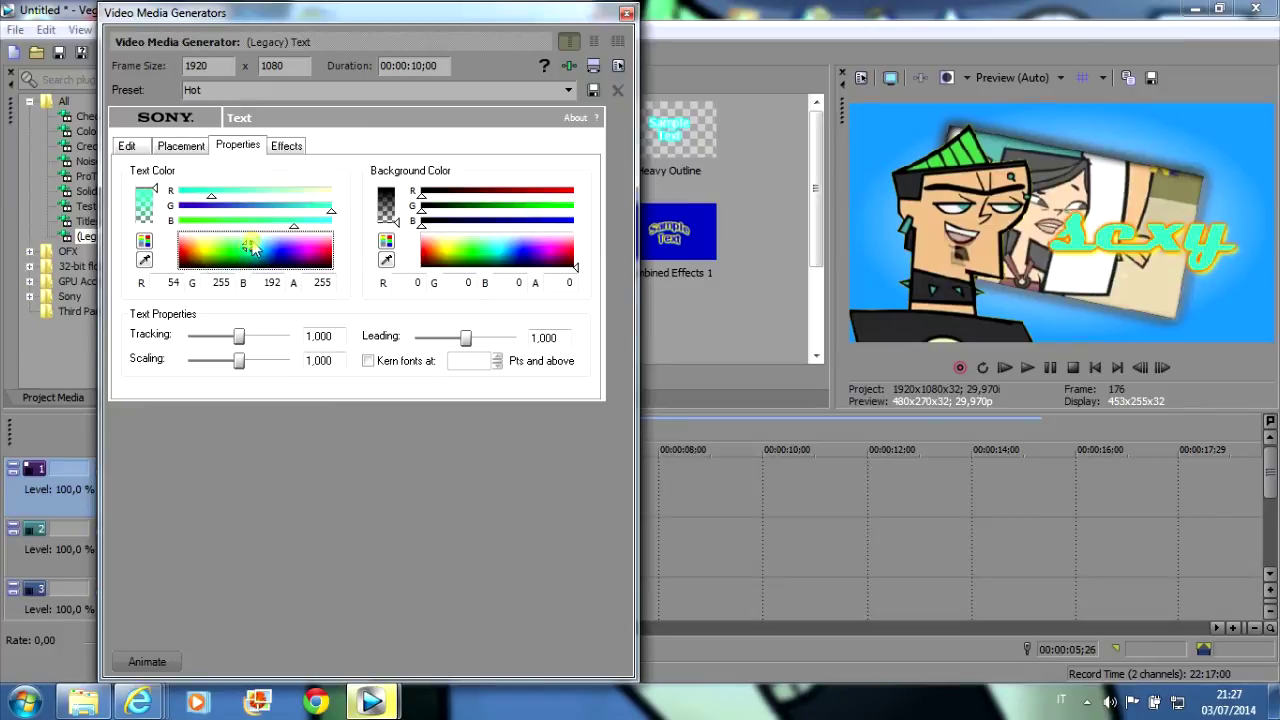
- Give the "sexy" title a white outline and a black shadow
{"action": "left_click", "coordinate": [286, 145]}
{"action": "left_click", "coordinate": [322, 188]}
{"action": "left_click_drag", "start_coordinate": [363, 267], "coordinate": [276, 238]}
{"action": "left_click", "coordinate": [268, 283]}
{"action": "left_click", "coordinate": [320, 285]}
{"action": "left_click_drag", "start_coordinate": [375, 366], "coordinate": [305, 394]}
{"action": "left_click", "coordinate": [248, 380]}
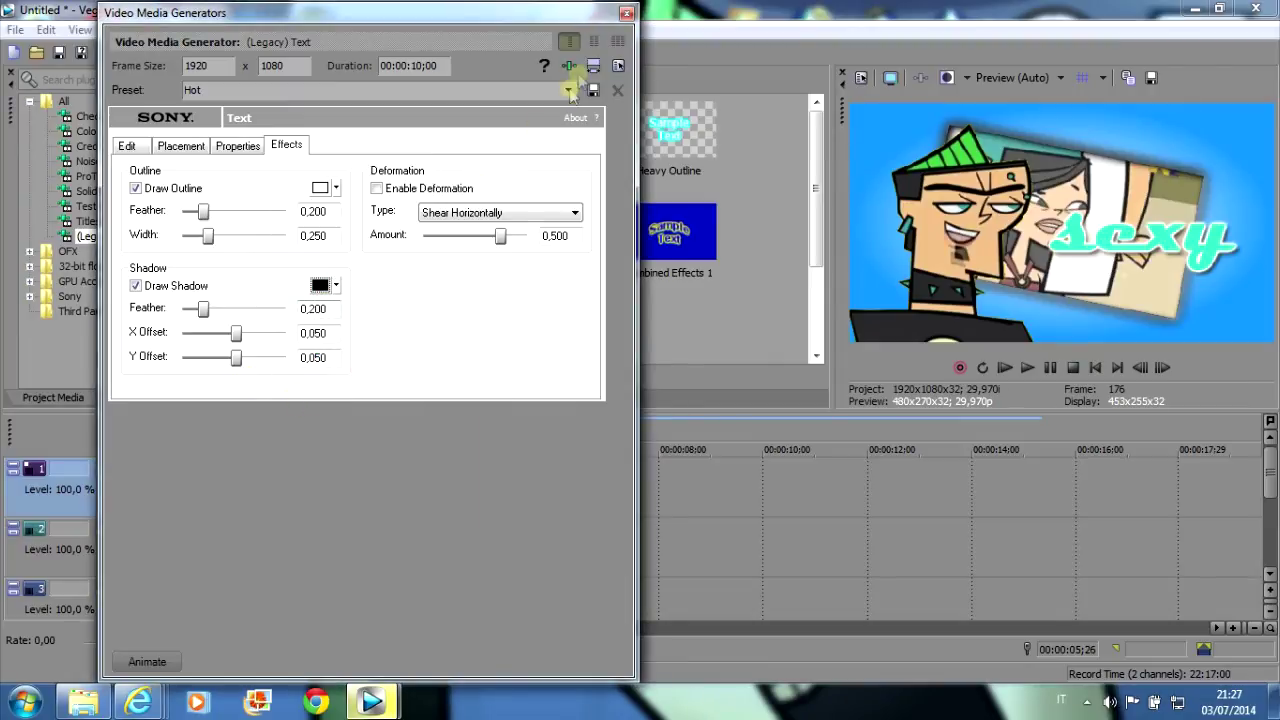
{"action": "left_click", "coordinate": [626, 14]}
- Extend the first title by 5 frames for a 20-frame overlap with the second, and apply the Push Down transition to the overlap
{"action": "left_click_drag", "start_coordinate": [549, 497], "coordinate": [557, 498]}
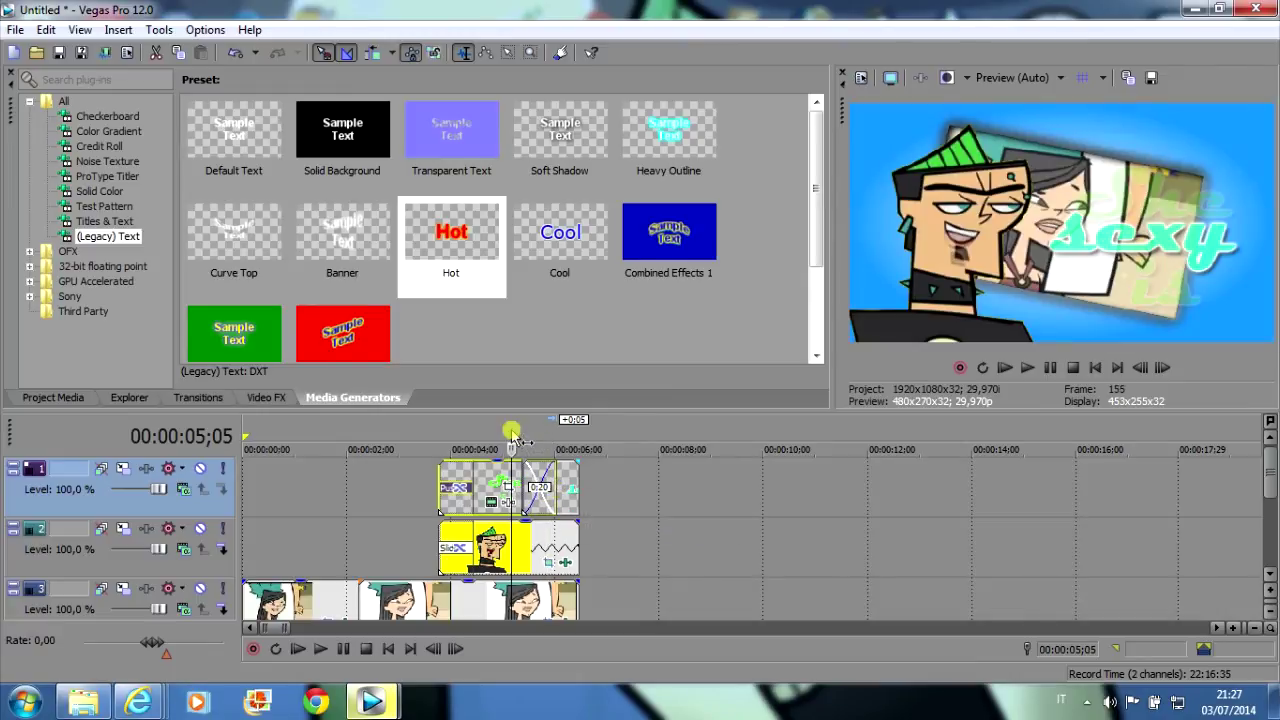
{"action": "left_click_drag", "start_coordinate": [553, 498], "coordinate": [552, 501]}
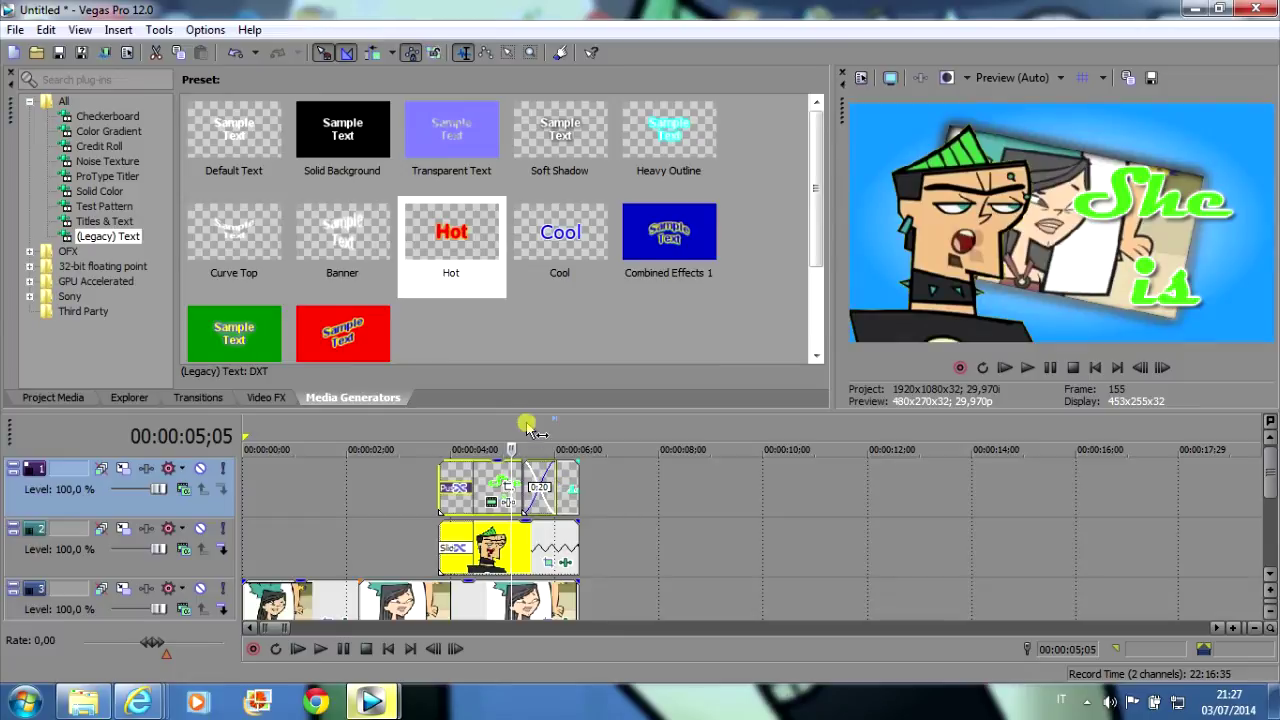
{"action": "left_click", "coordinate": [200, 397]}
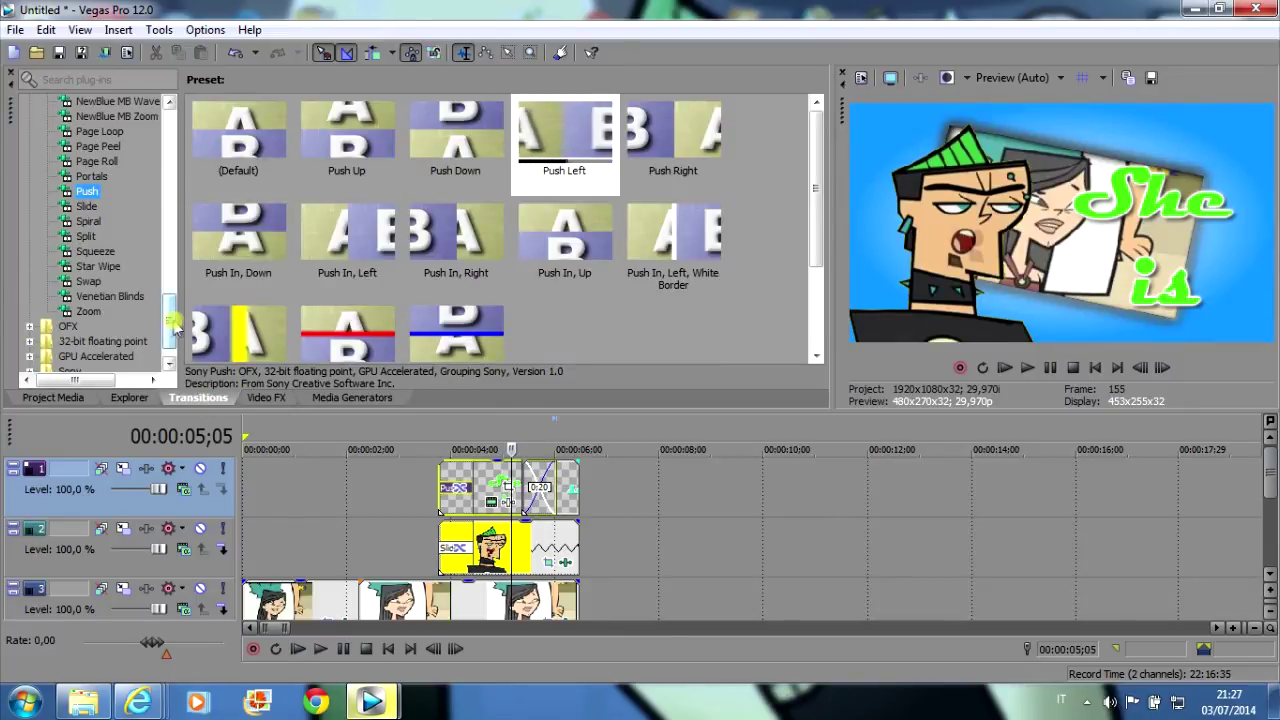
{"action": "left_click_drag", "start_coordinate": [175, 322], "coordinate": [166, 209]}
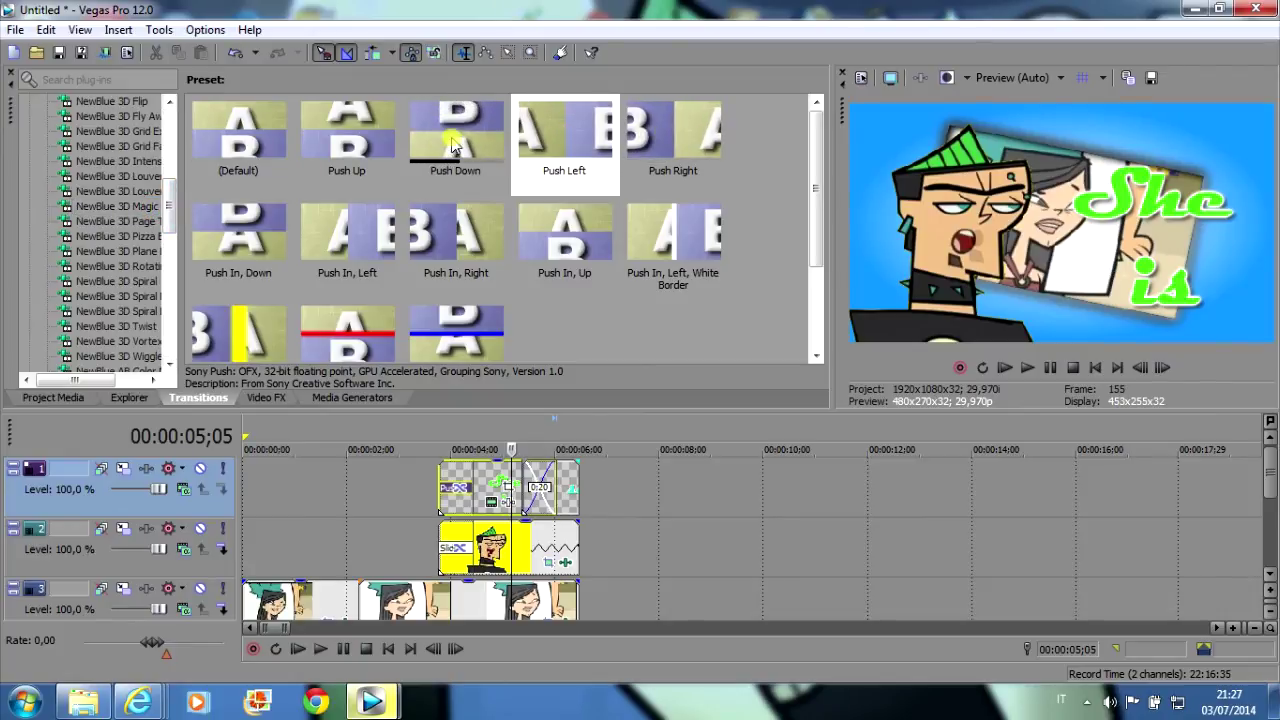
{"action": "left_click_drag", "start_coordinate": [452, 130], "coordinate": [537, 505]}
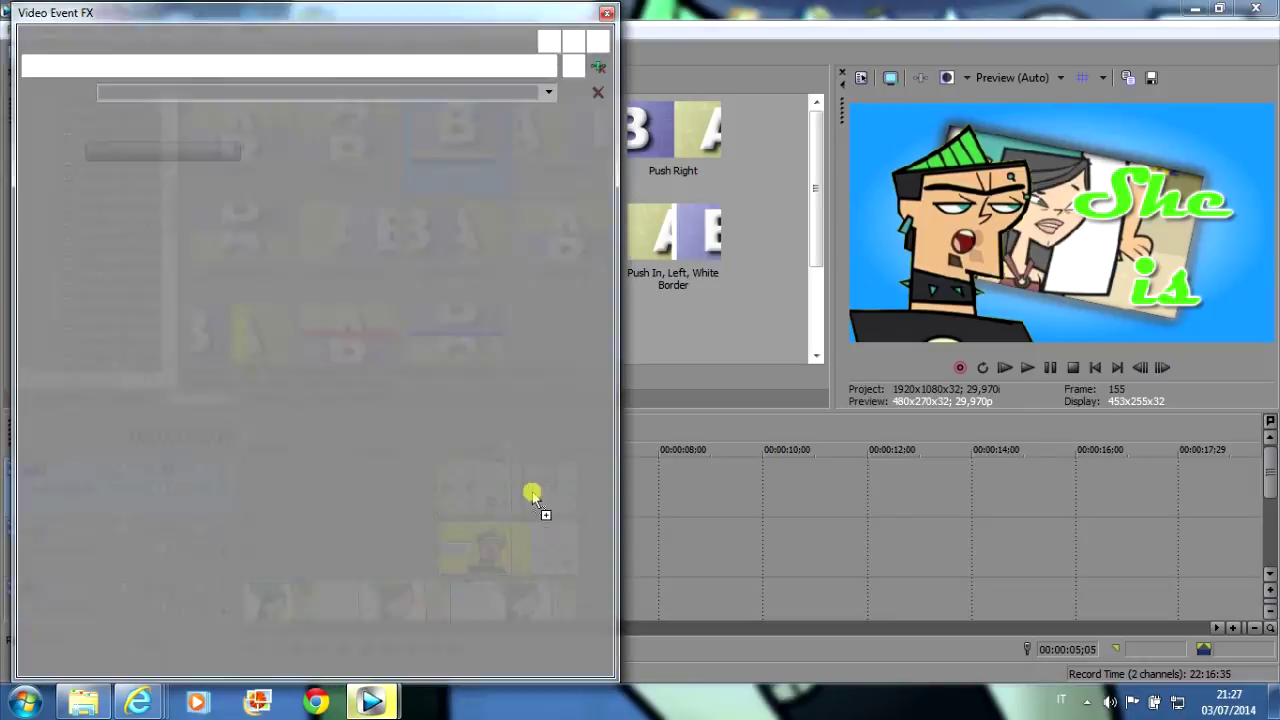
{"action": "left_click", "coordinate": [605, 14]}
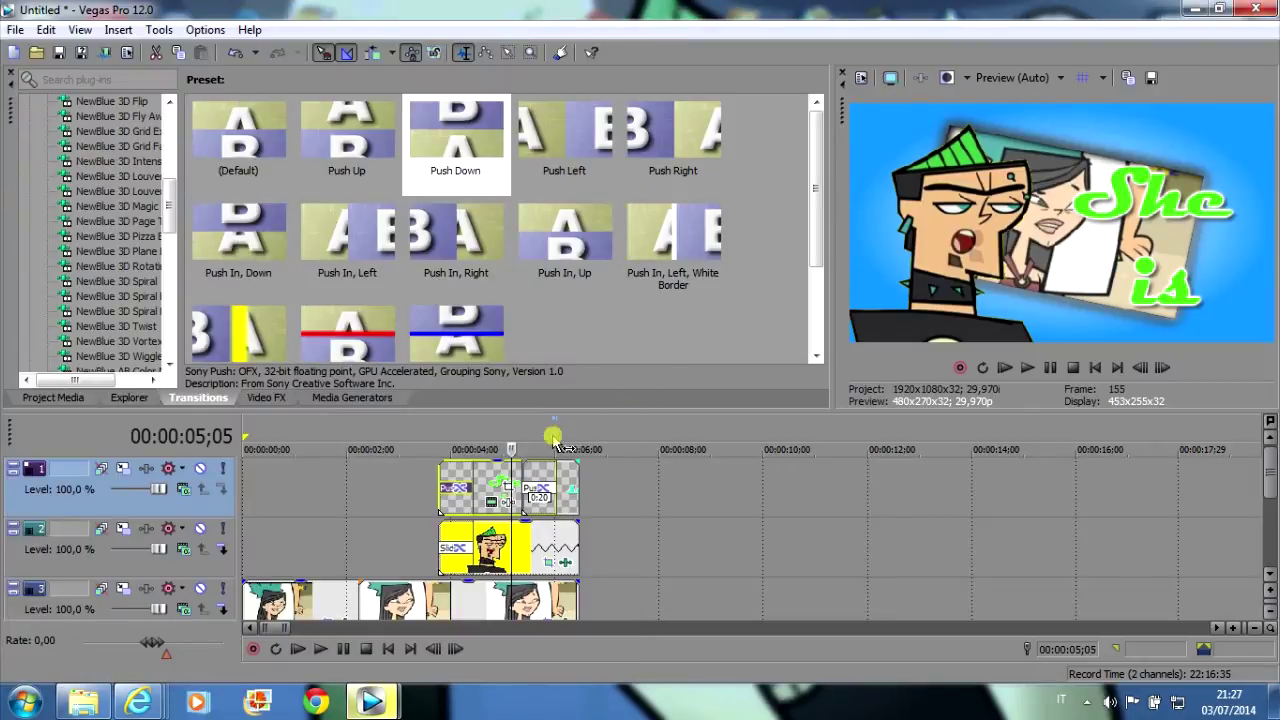
- Play back the title sequence from the "She is" title's start, then the whole edit from the beginning
{"action": "left_click", "coordinate": [439, 441]}
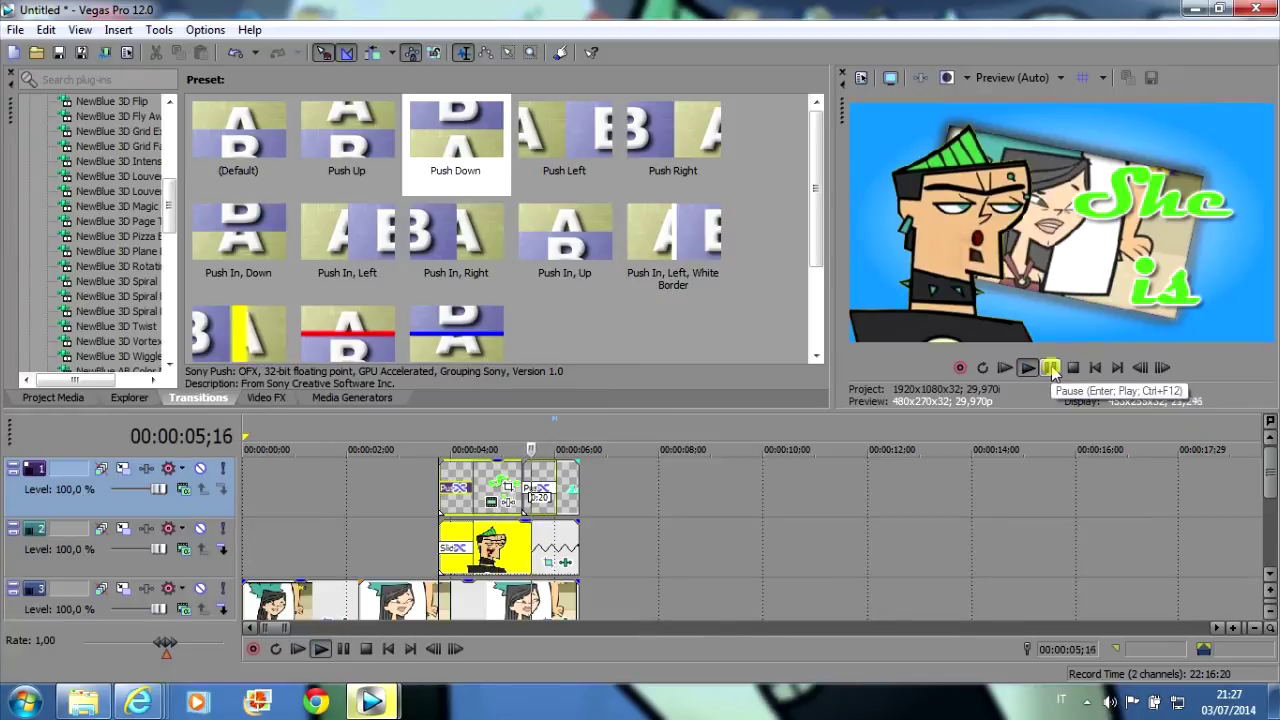
{"action": "left_click", "coordinate": [1051, 368]}
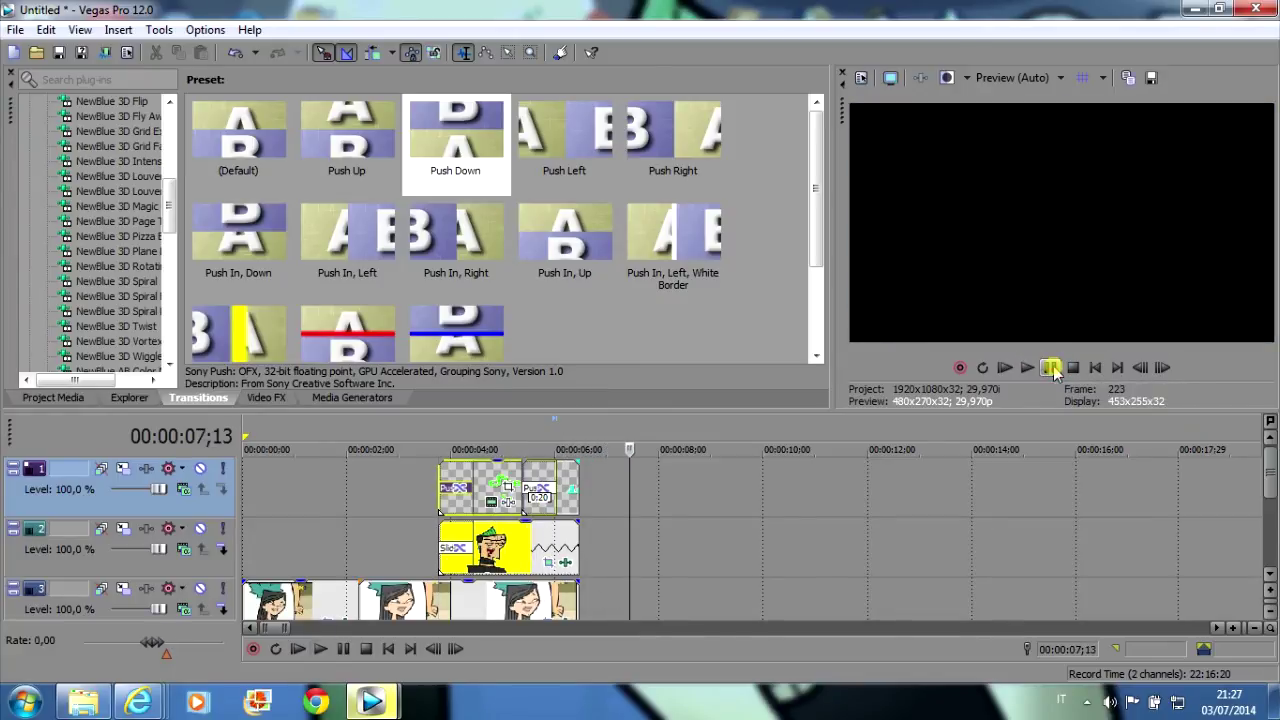
{"action": "left_click", "coordinate": [1006, 368]}
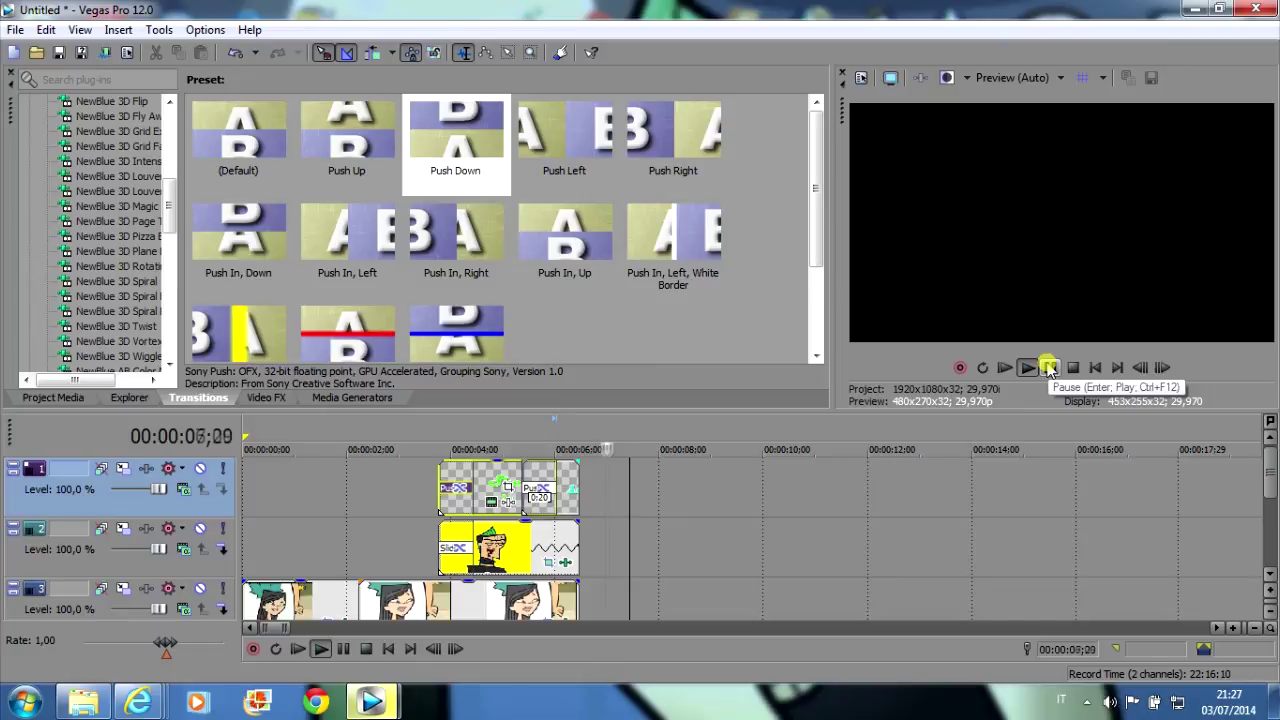
{"action": "left_click", "coordinate": [1027, 368]}
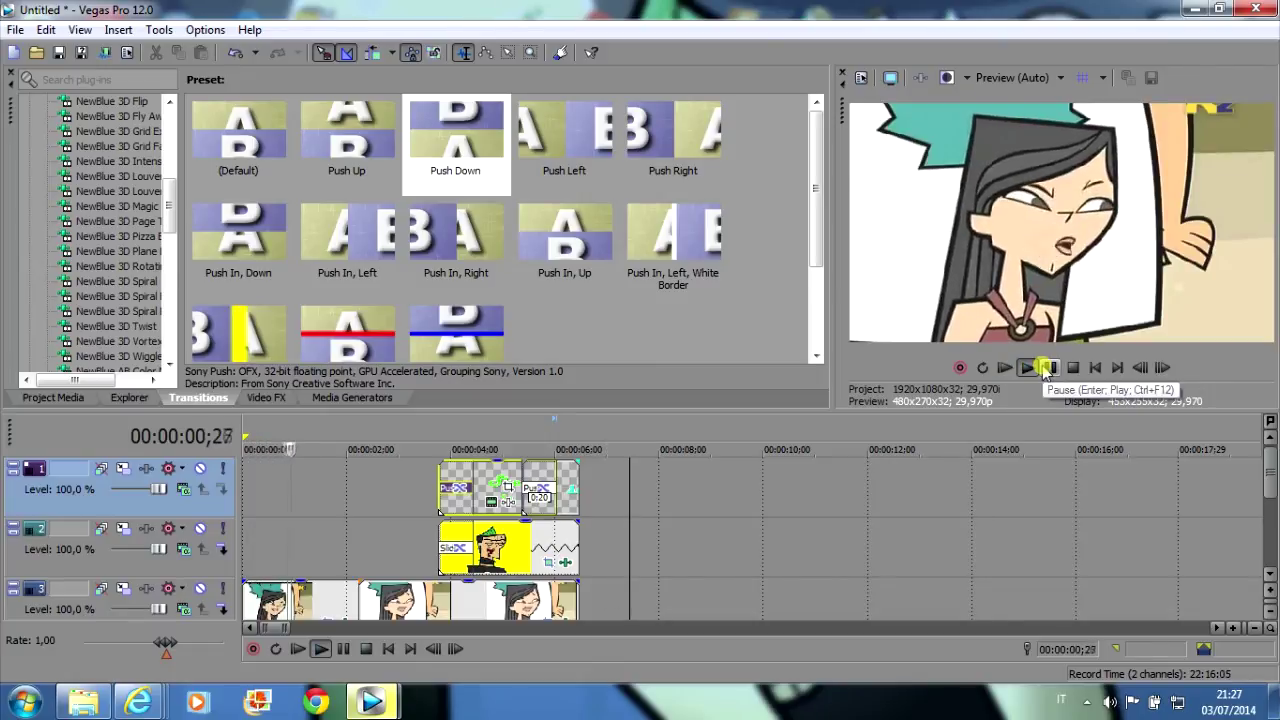